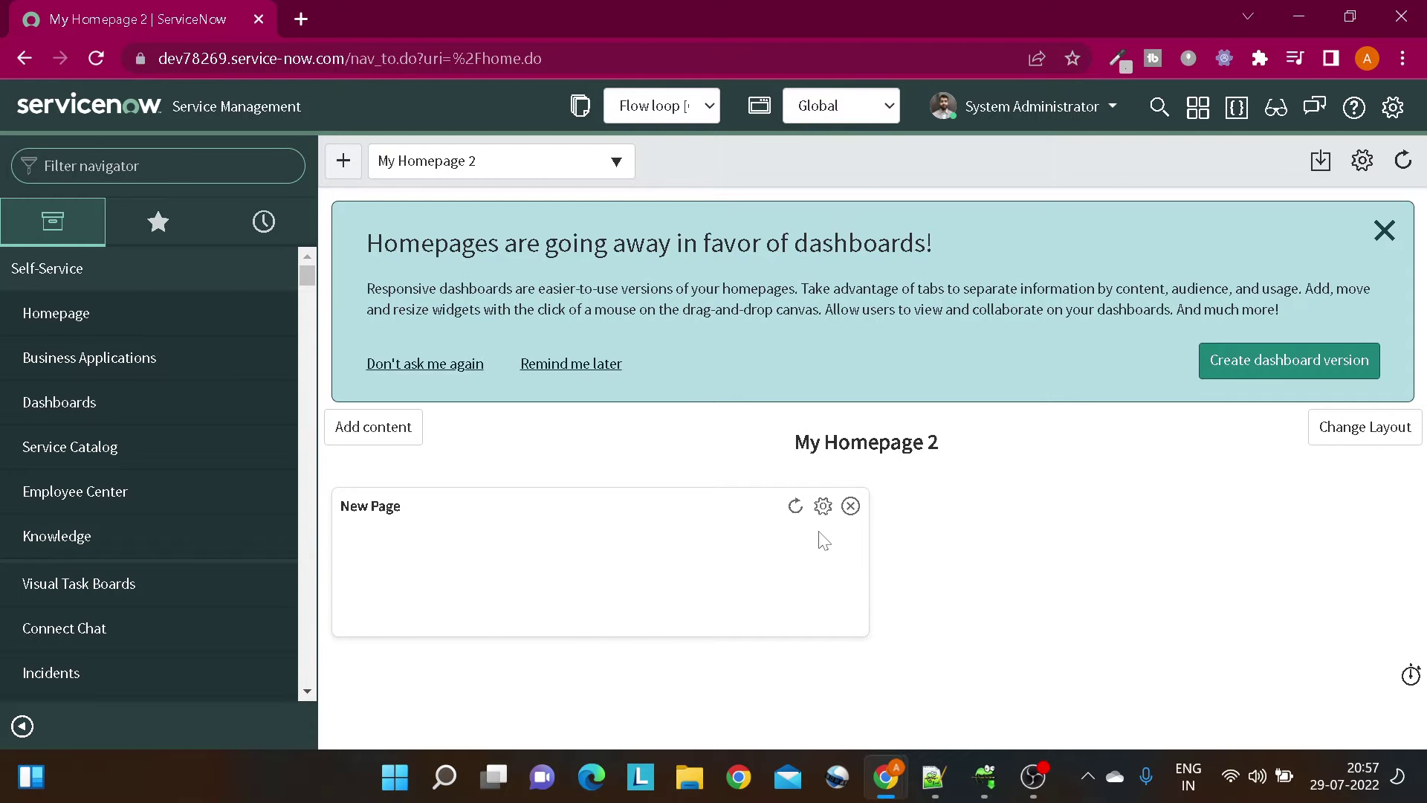
# - Show ServiceNow full screen at 110% zoom and filter the navigator for 'flow des'
pyautogui.press('F11')
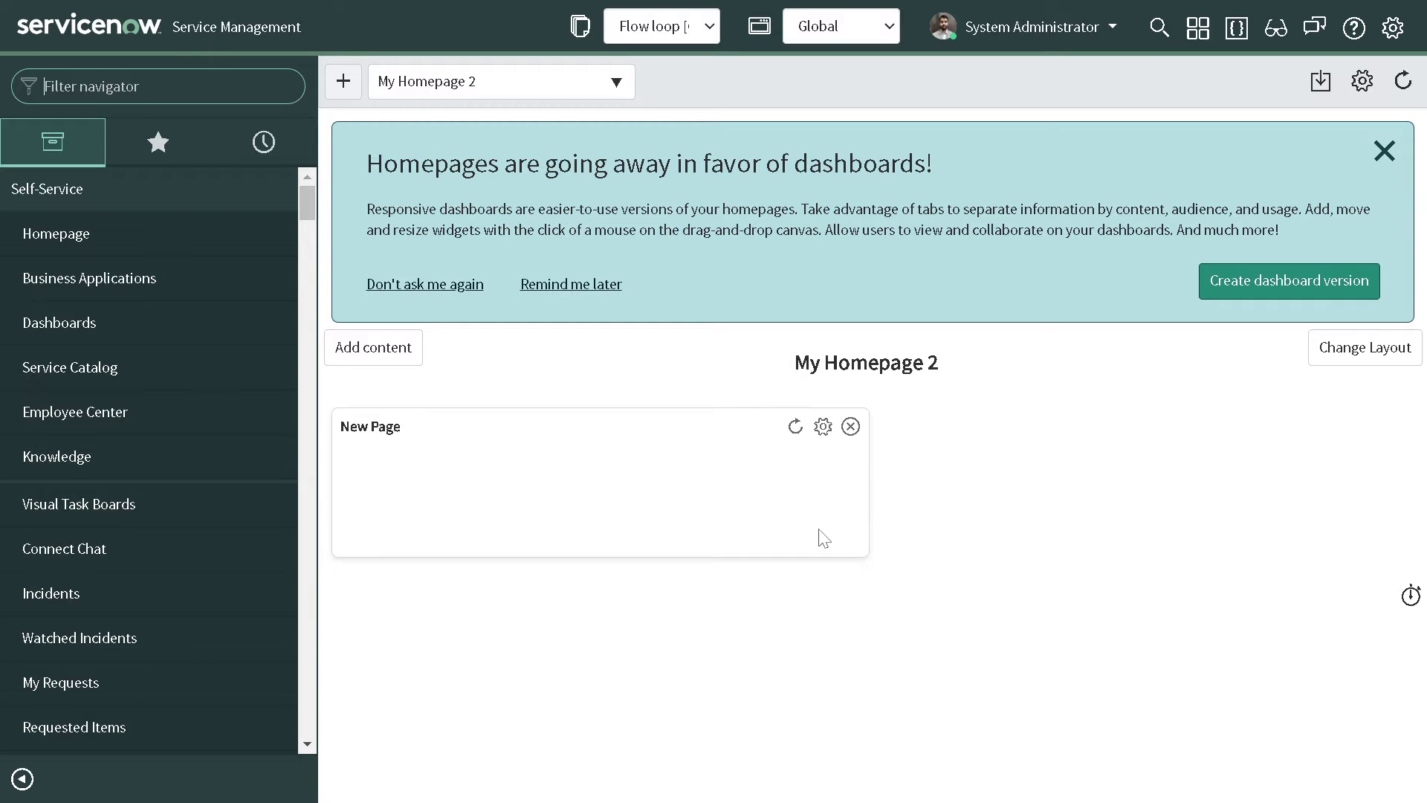
pyautogui.hotkey('ctrl', '+')
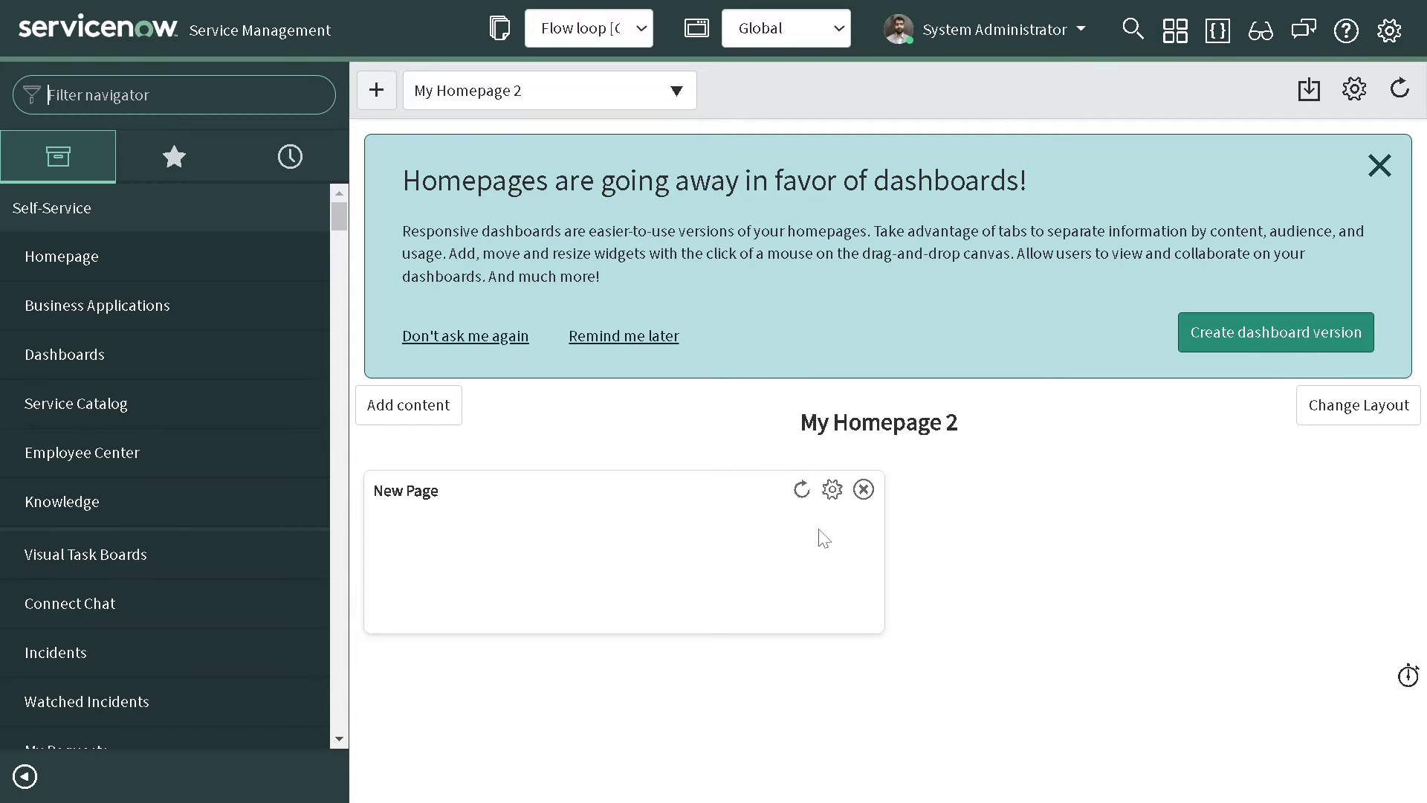
pyautogui.write('flow')
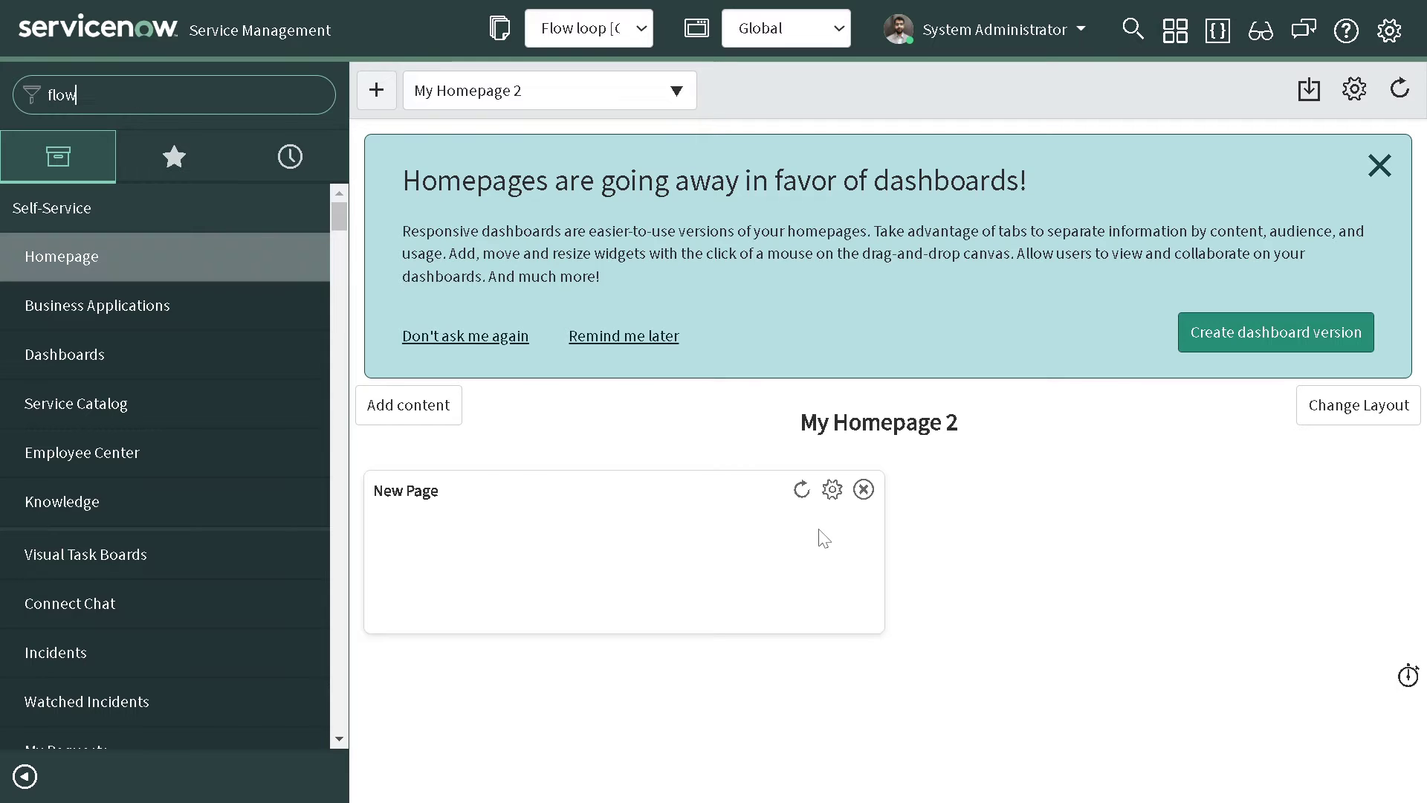
pyautogui.write(' des')
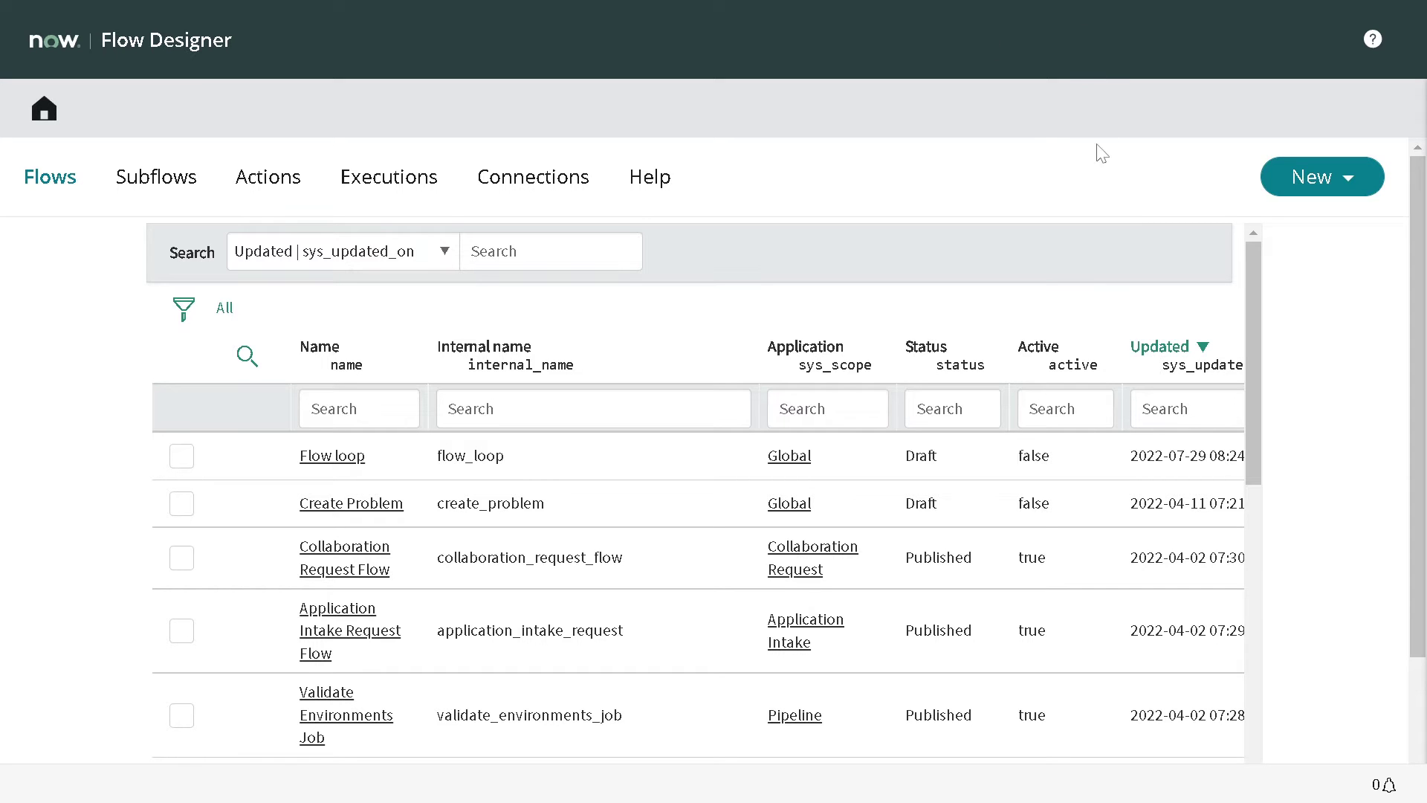
# - Start a new flow from Flow Designer's New menu
pyautogui.click(1327, 172)
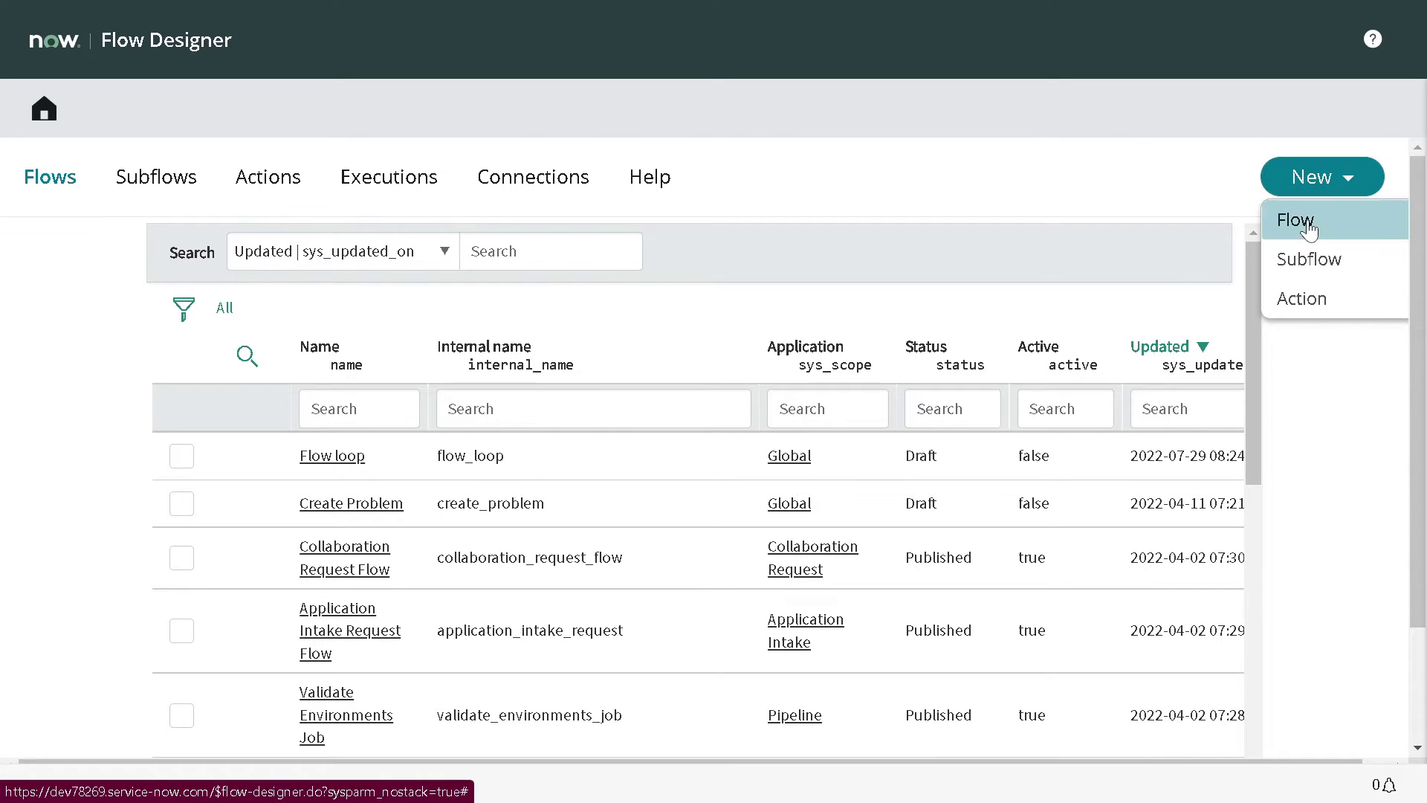
pyautogui.click(1303, 220)
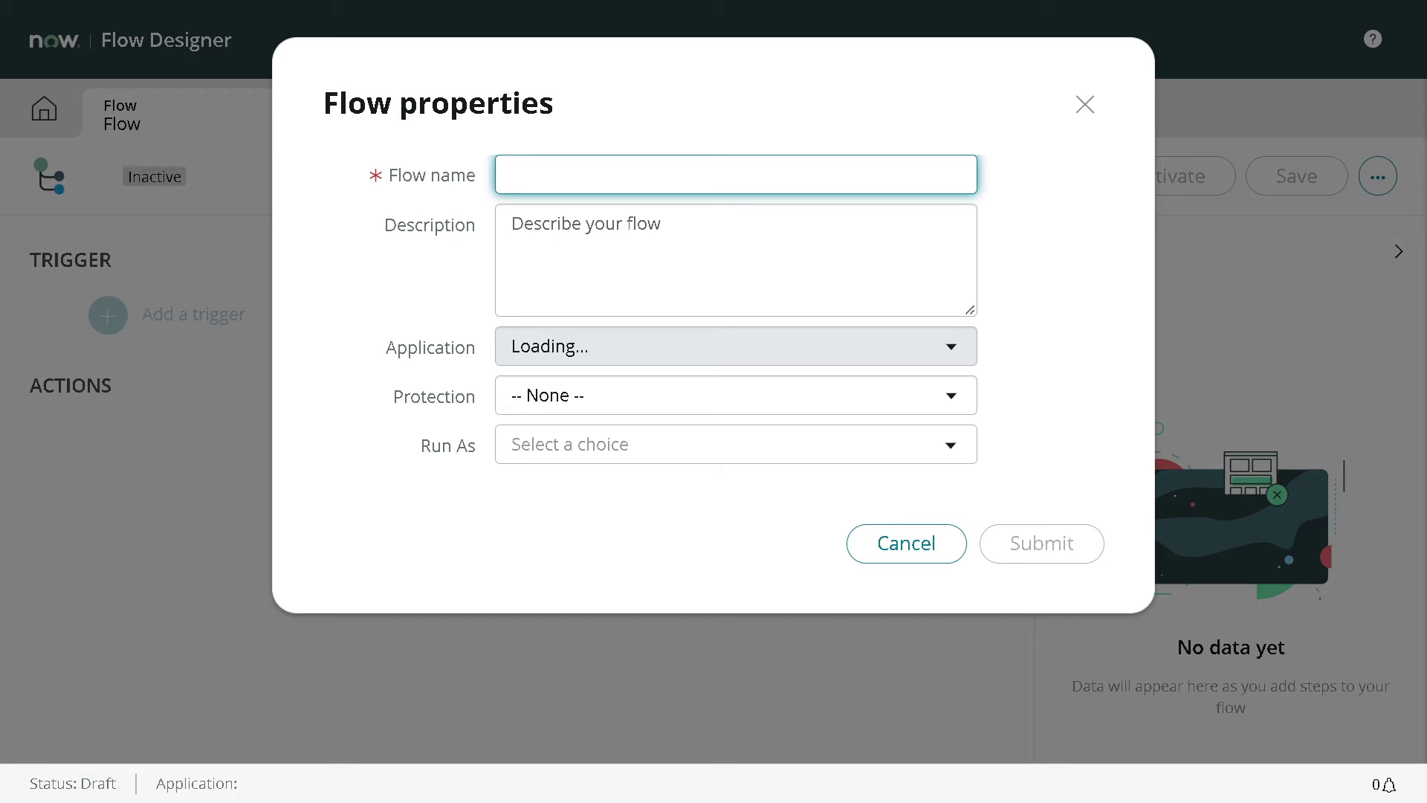
# - Name the new flow 'Create Flow Loop' and submit its properties
pyautogui.write('F')
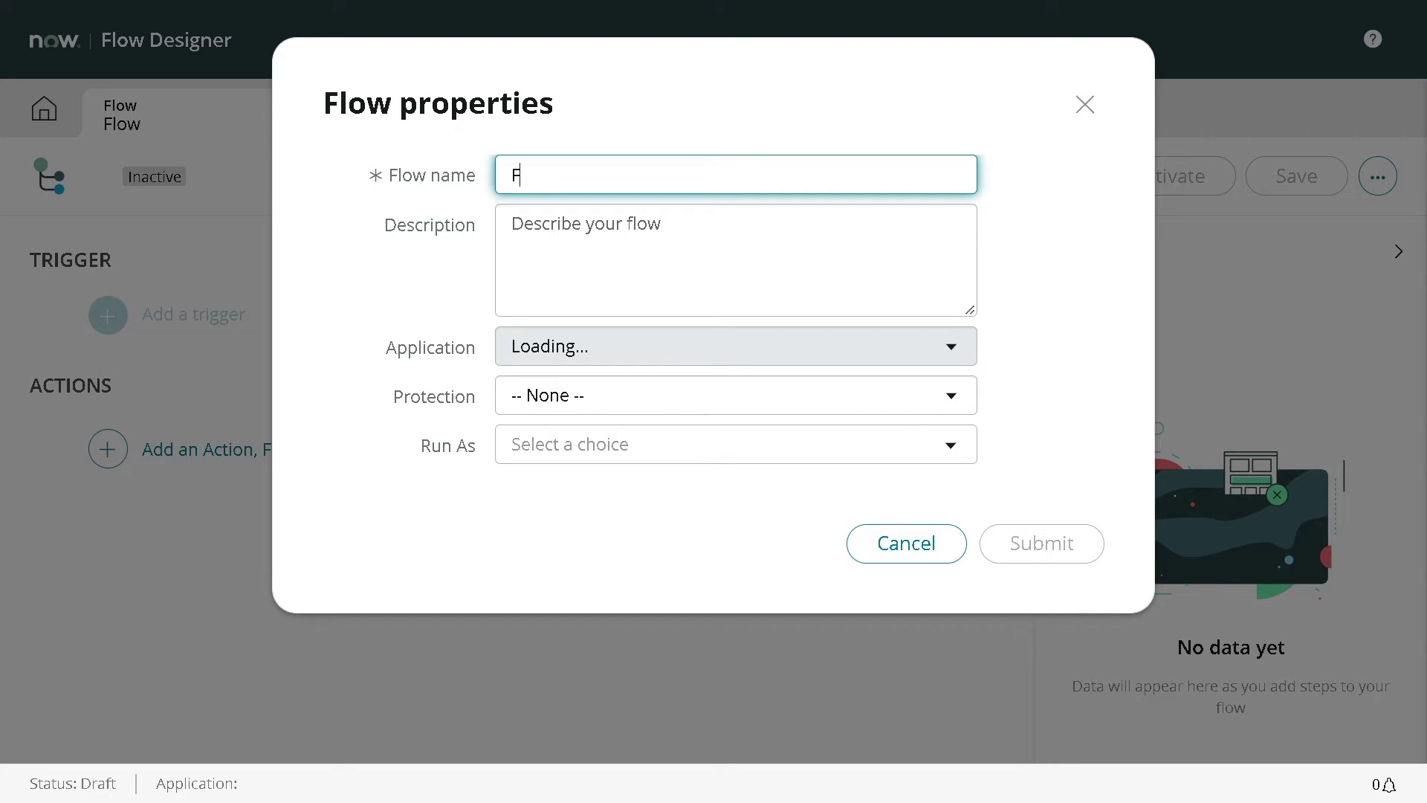
pyautogui.press('BackSpace')
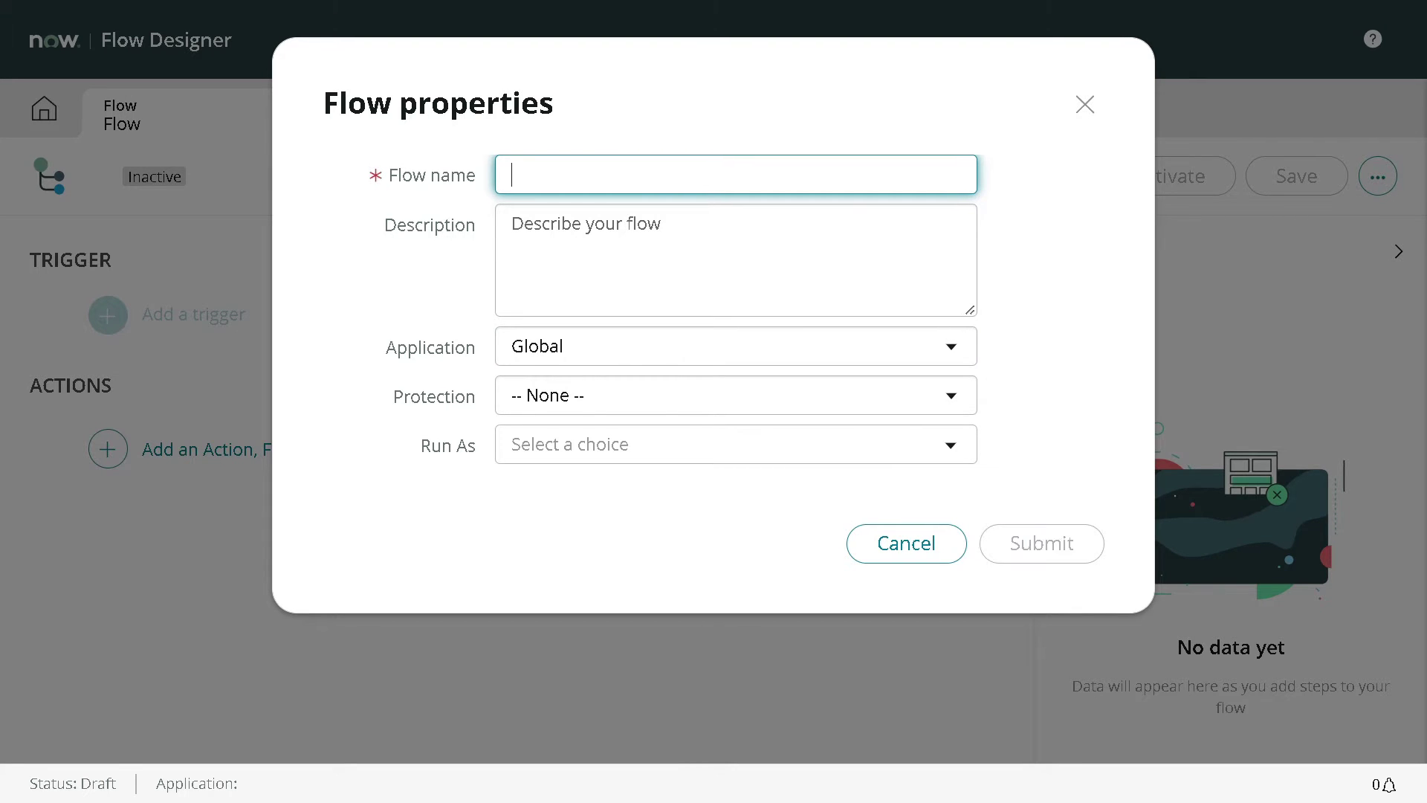
pyautogui.write('Create Flow')
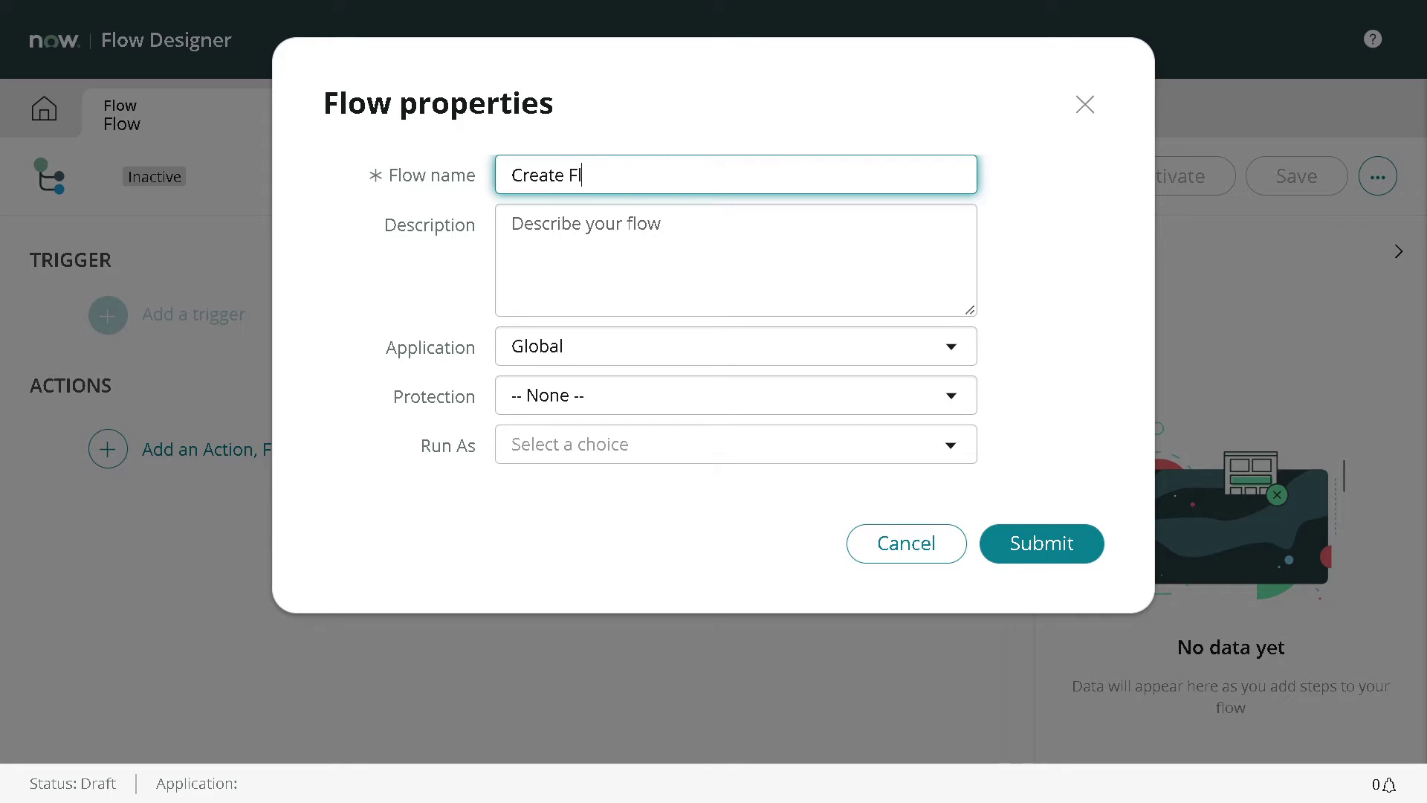
pyautogui.write(' Loop')
pyautogui.click(1016, 547)
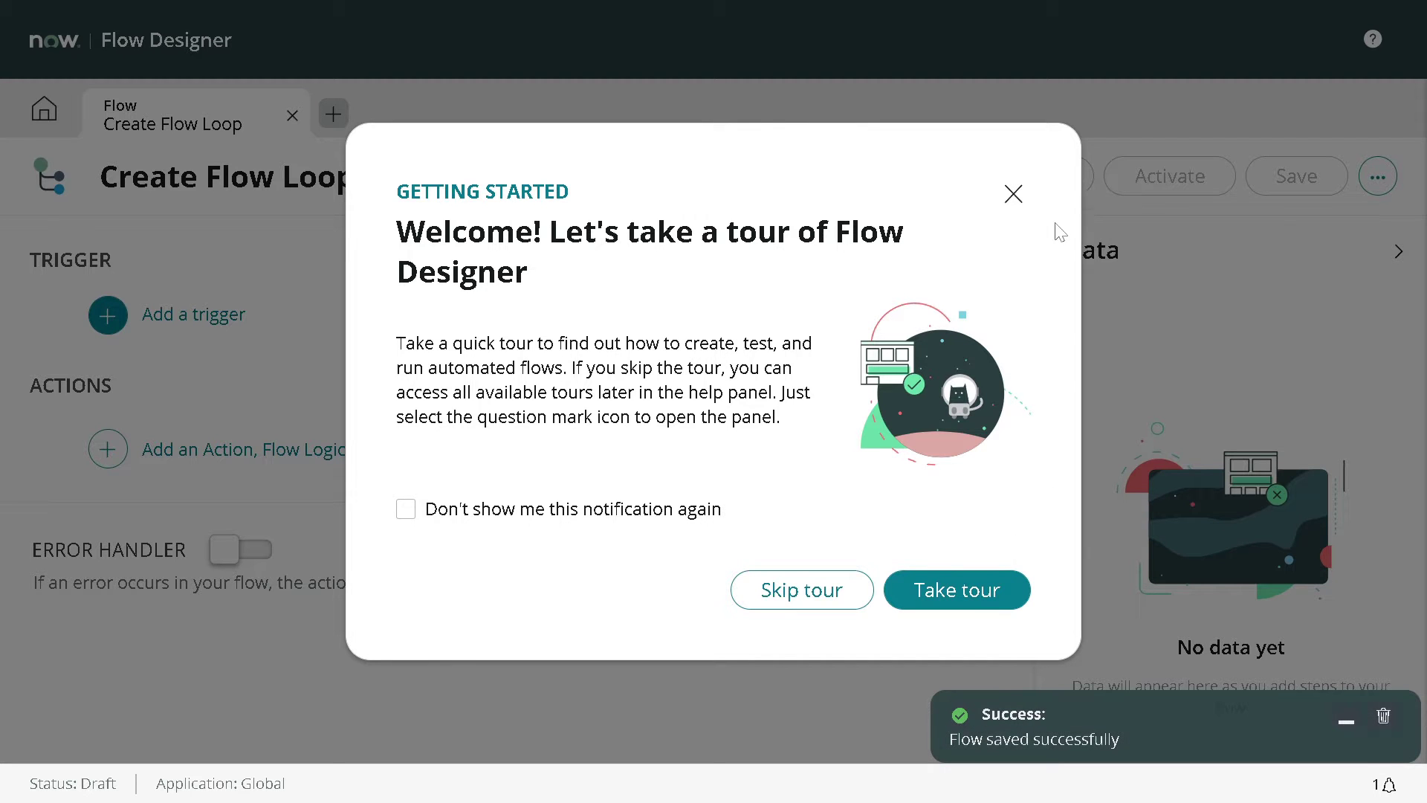
# - Dismiss the tour and add a Run Once trigger for 2022-07-29 at 21:45:00
pyautogui.click(1013, 195)
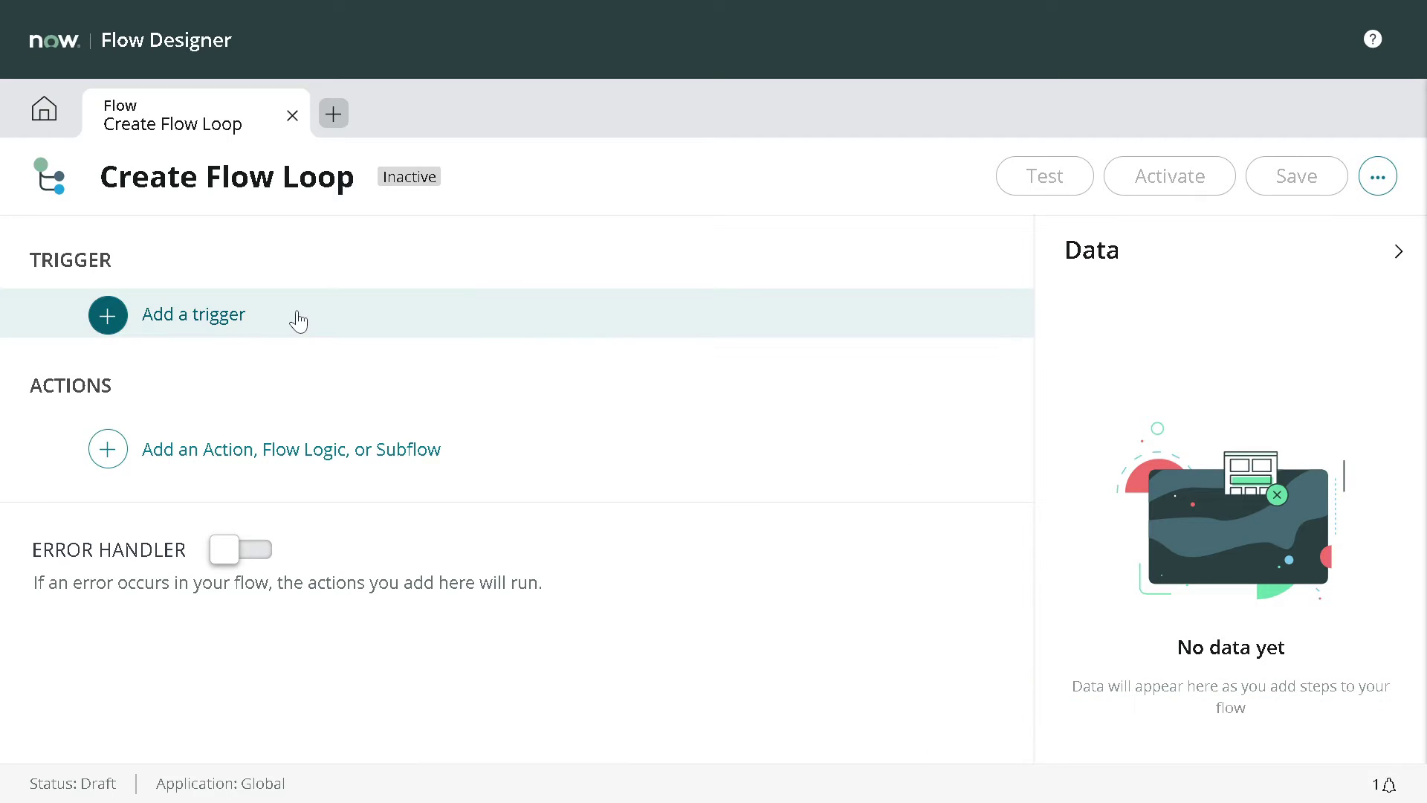
pyautogui.click(160, 321)
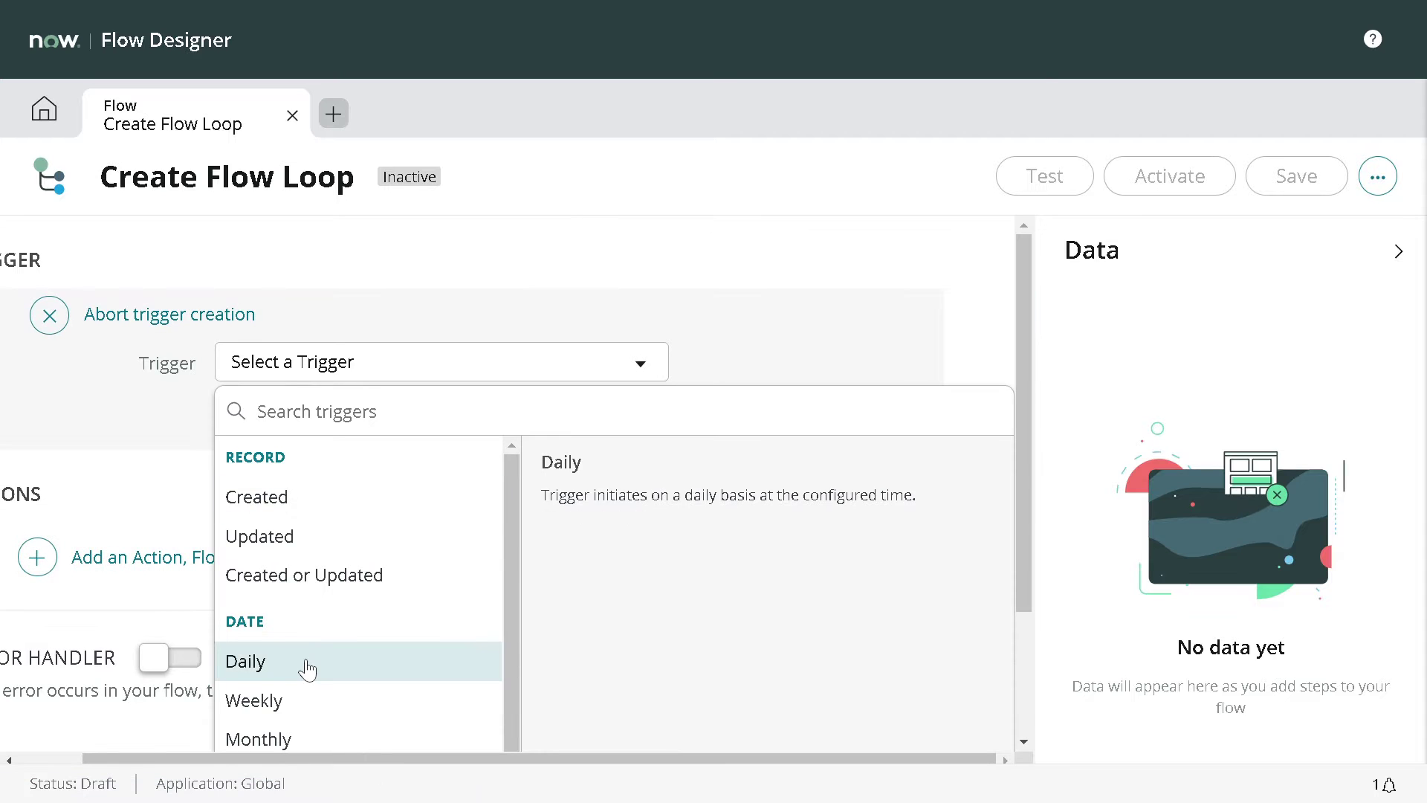
pyautogui.scroll(-2, 305, 666)
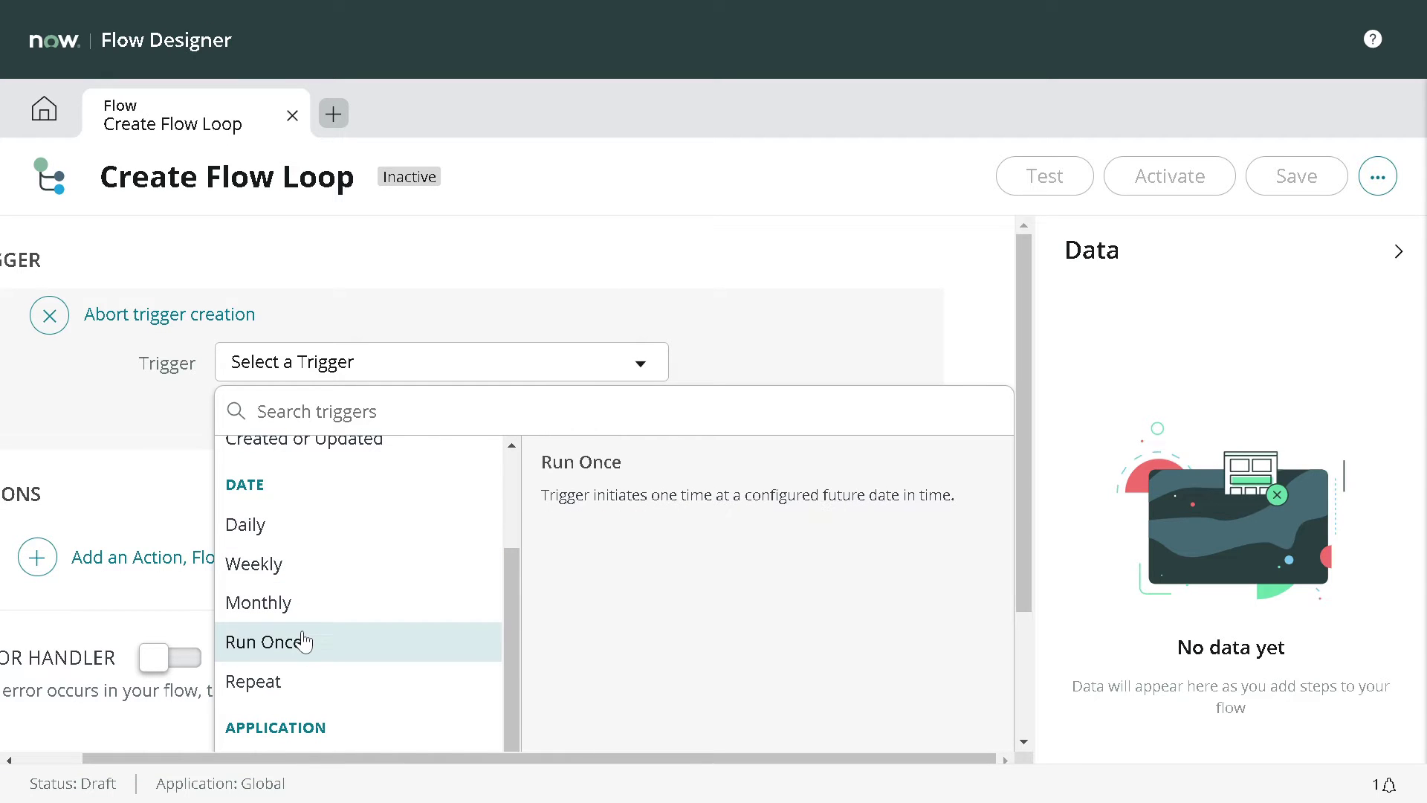
pyautogui.click(303, 643)
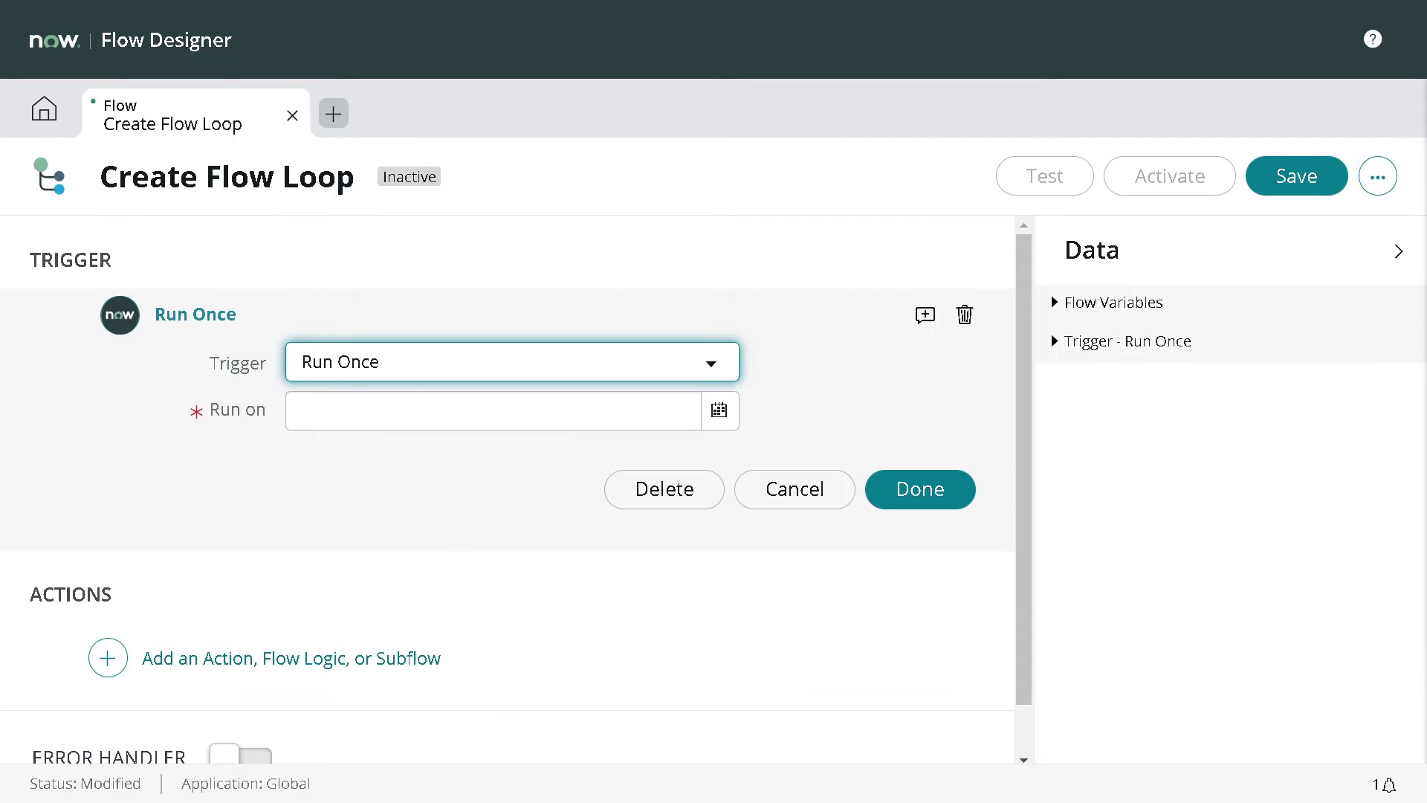
pyautogui.click(719, 411)
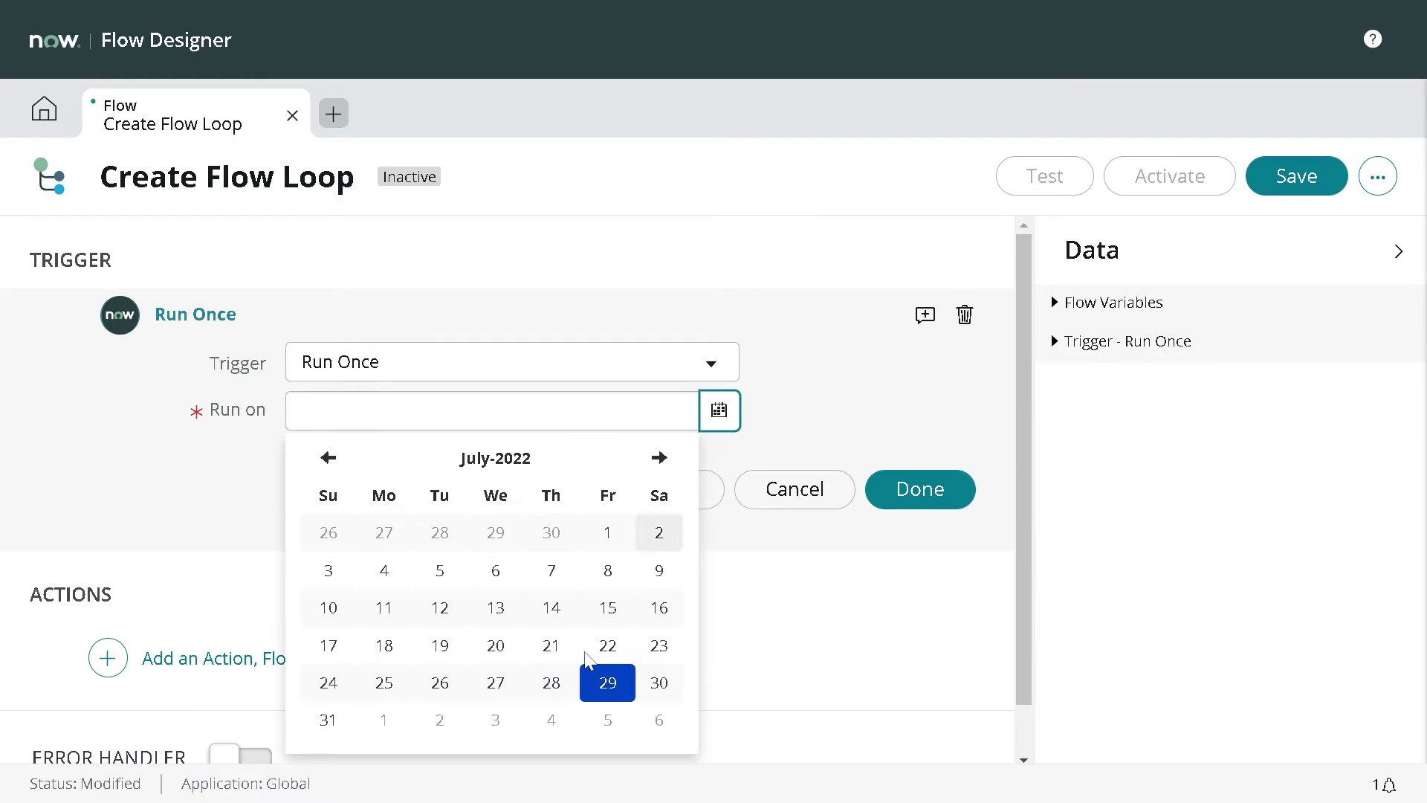
pyautogui.click(591, 695)
pyautogui.click(469, 697)
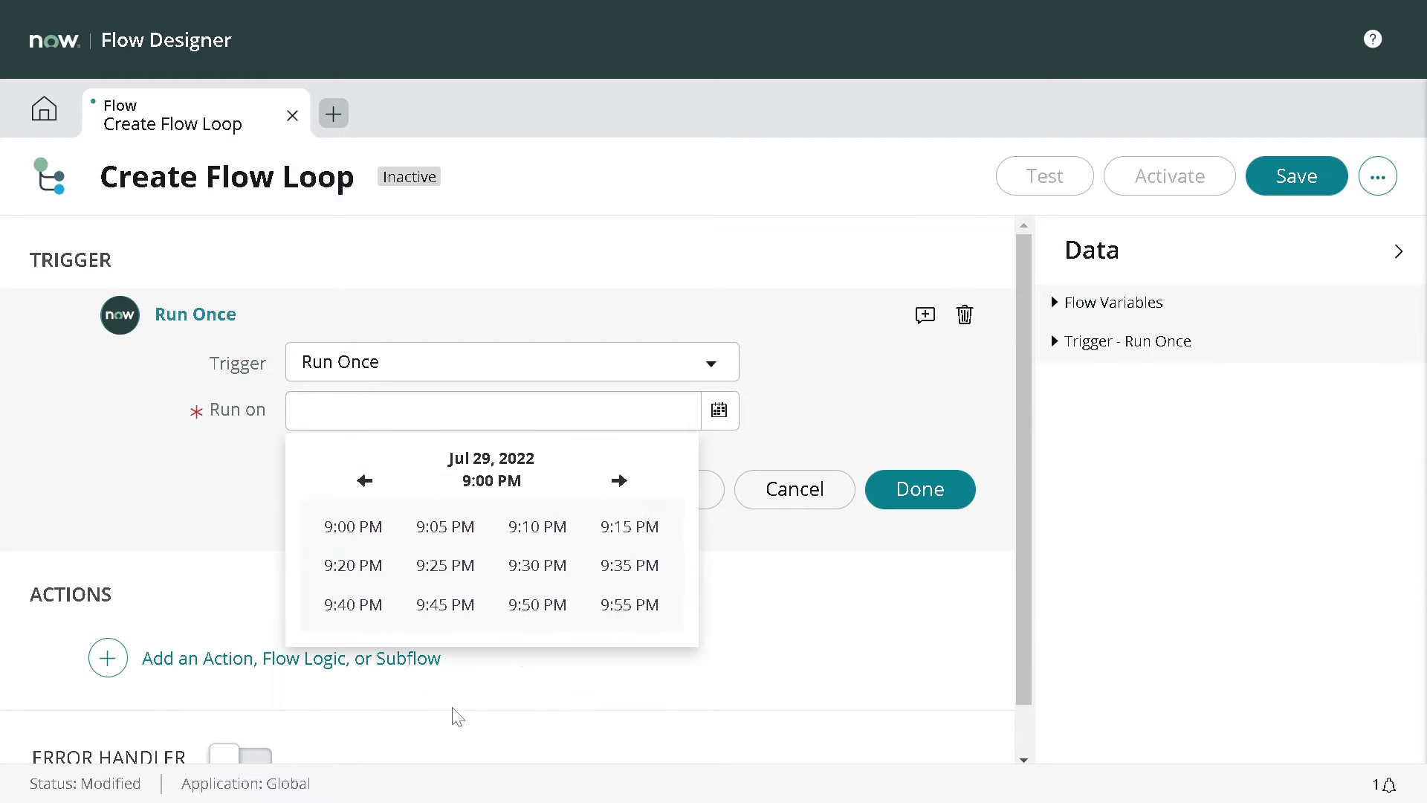
pyautogui.click(457, 606)
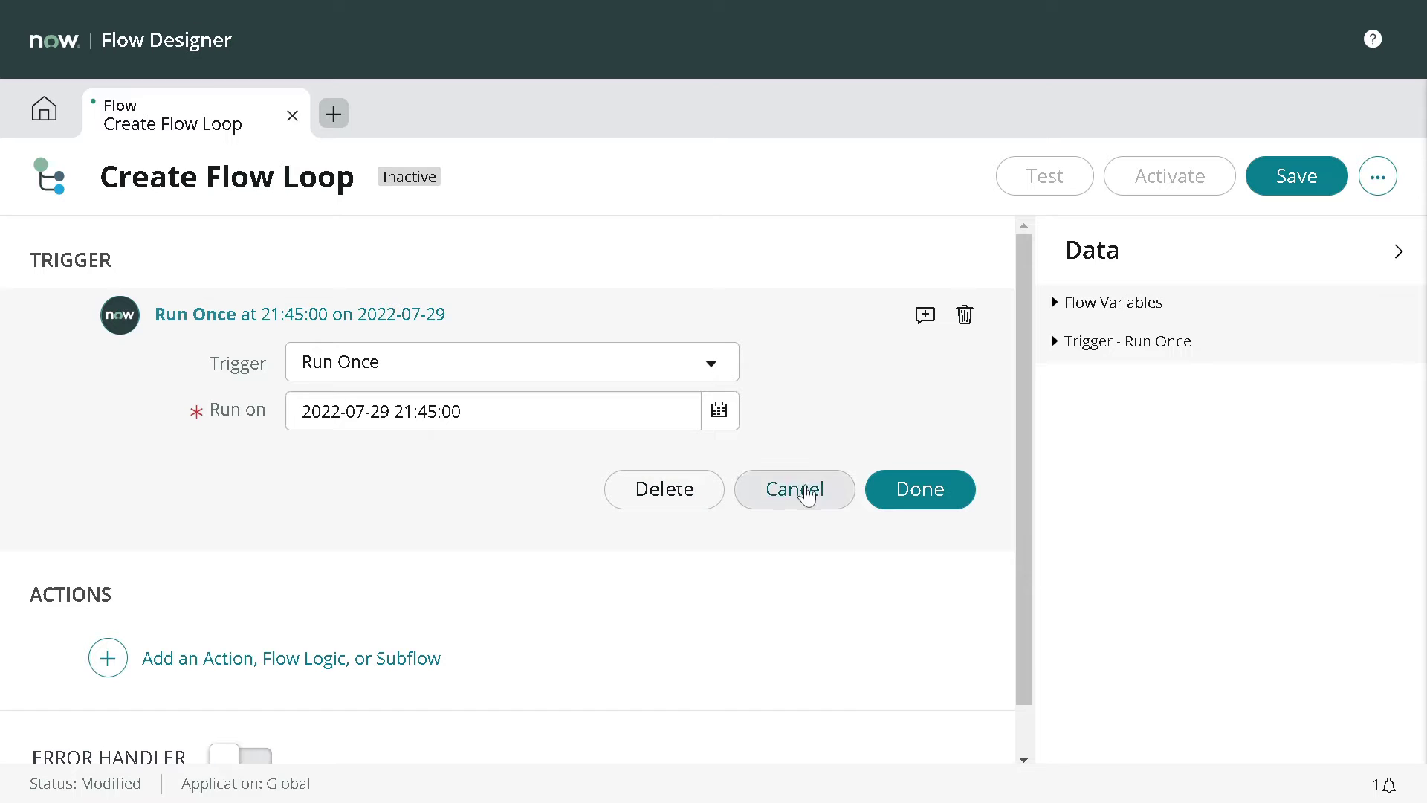
pyautogui.click(888, 513)
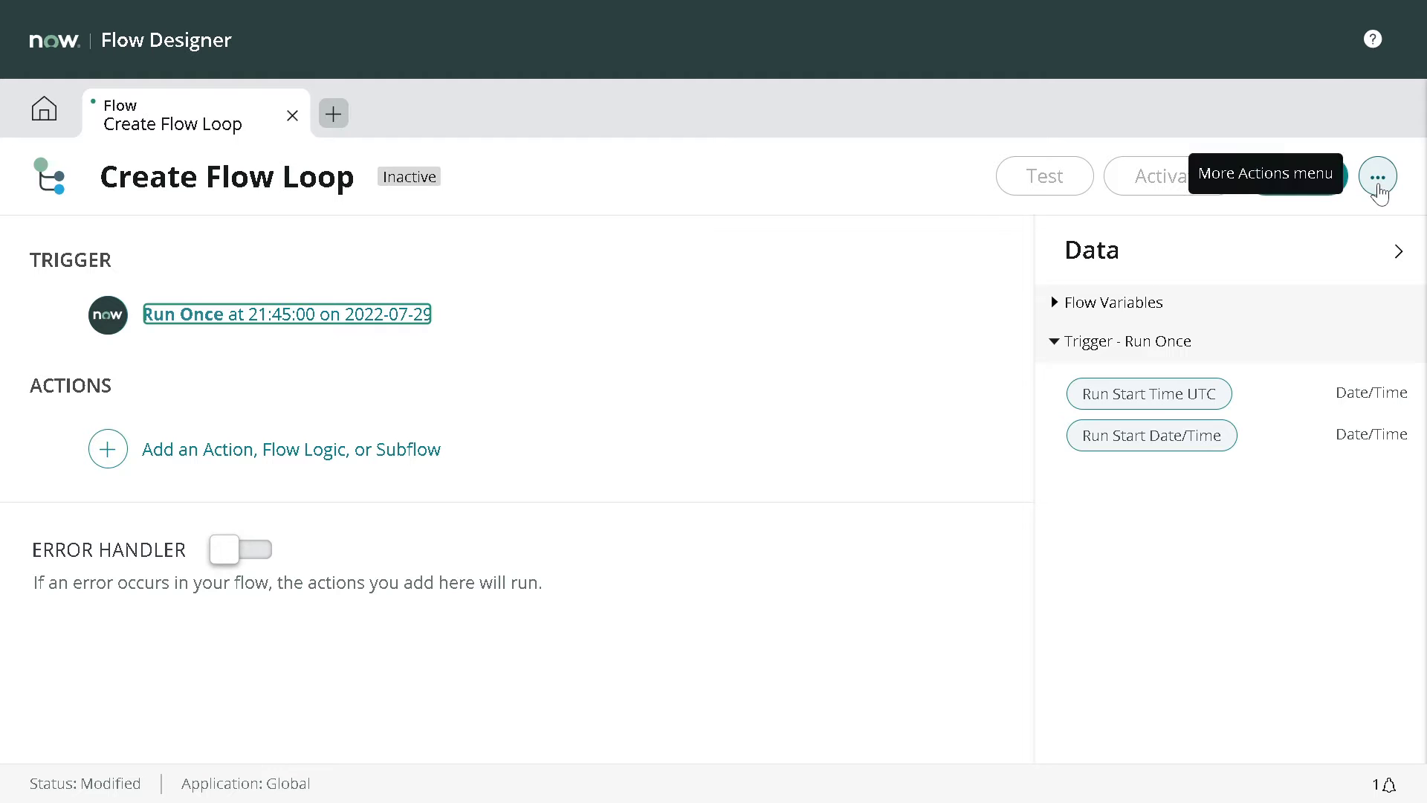
# - Create the flow variable 'loopCount' with type Integer in the Flow Variables editor
pyautogui.click(1379, 178)
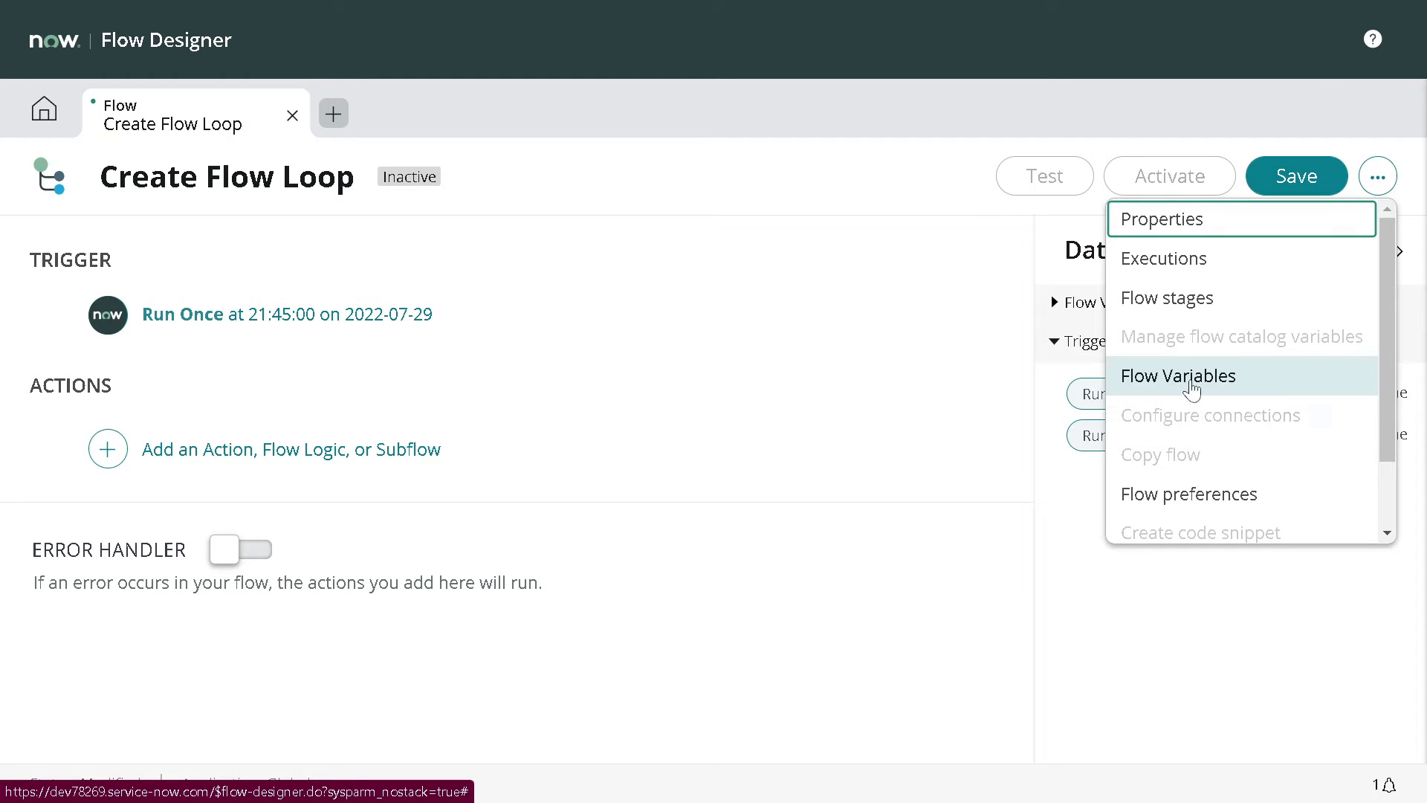
pyautogui.click(1188, 382)
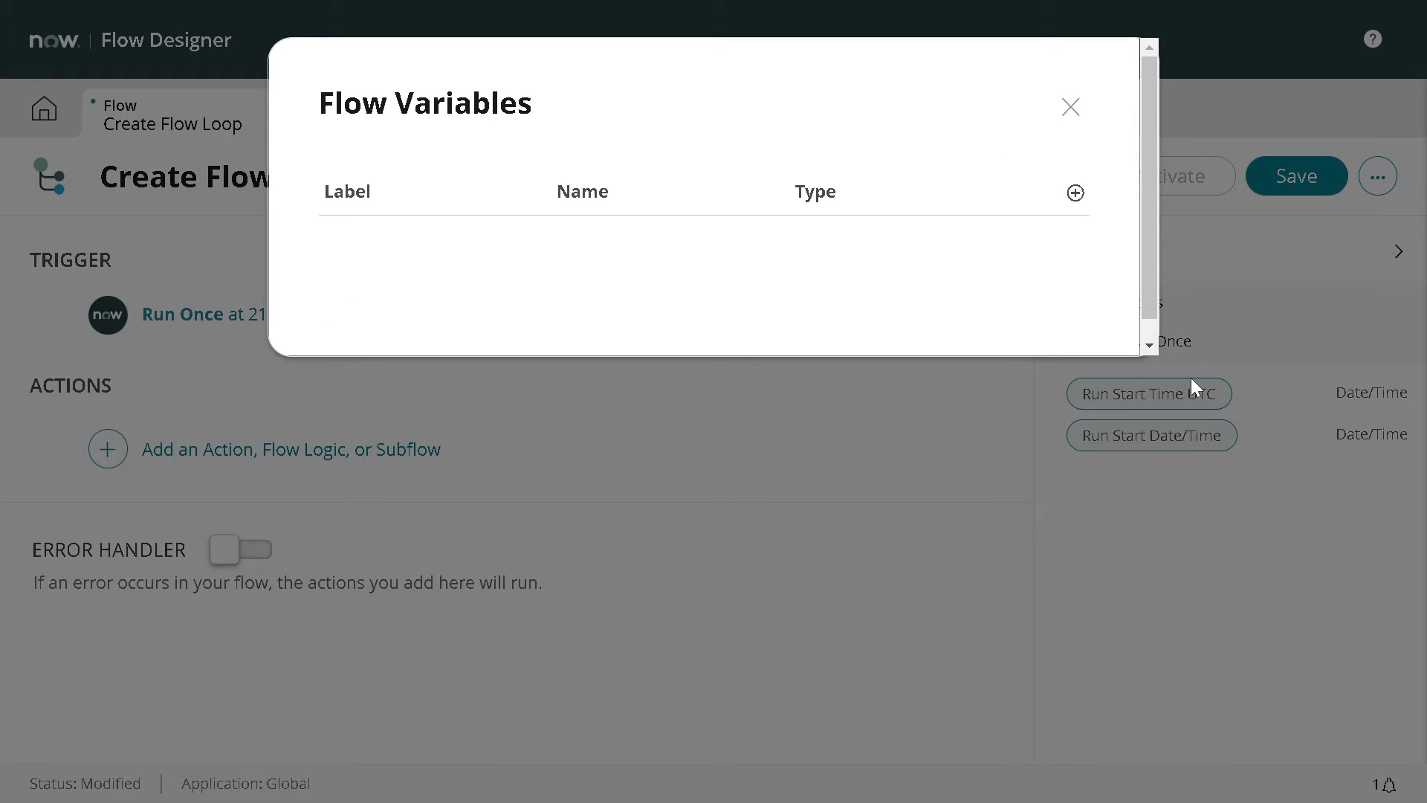
pyautogui.click(1076, 193)
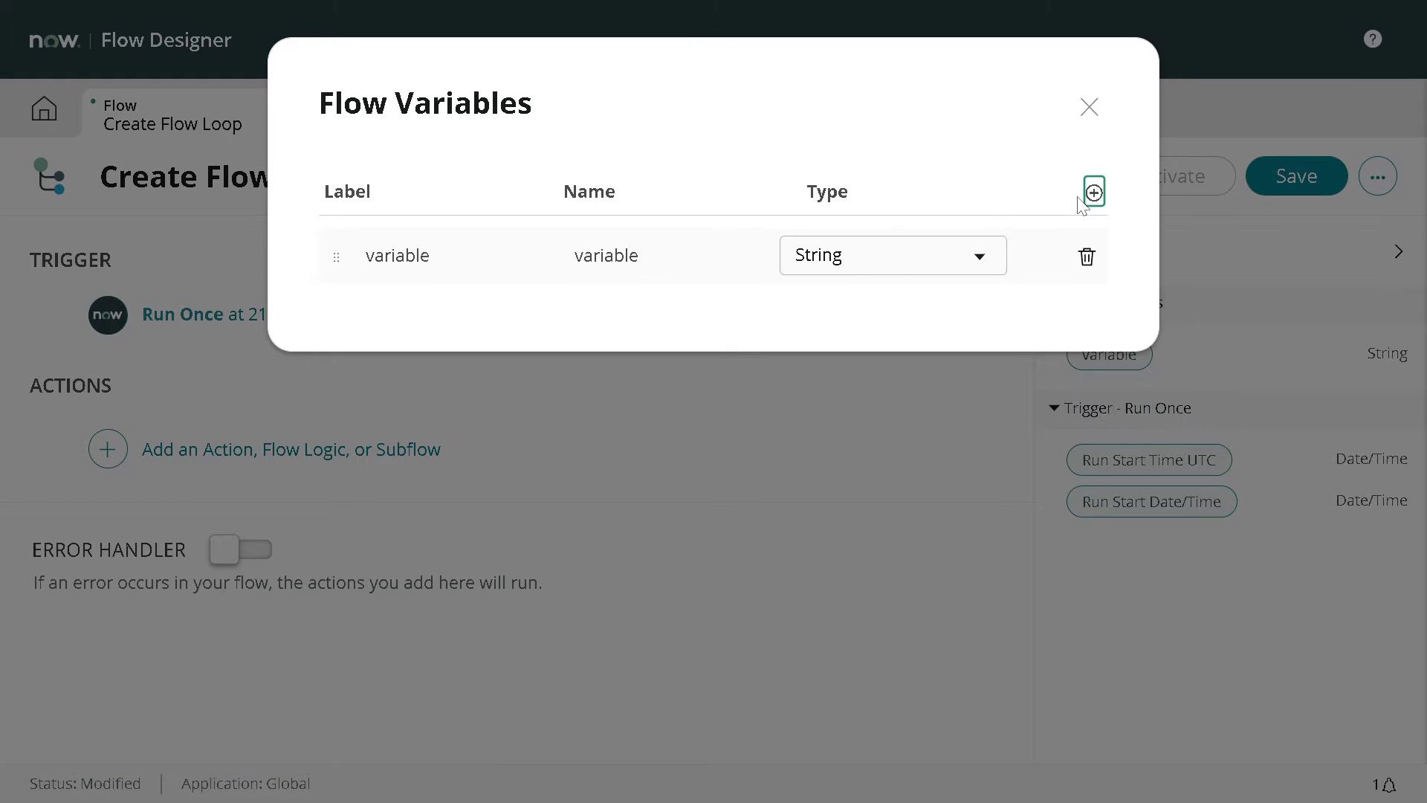
pyautogui.hotkey('ctrl', 'a')
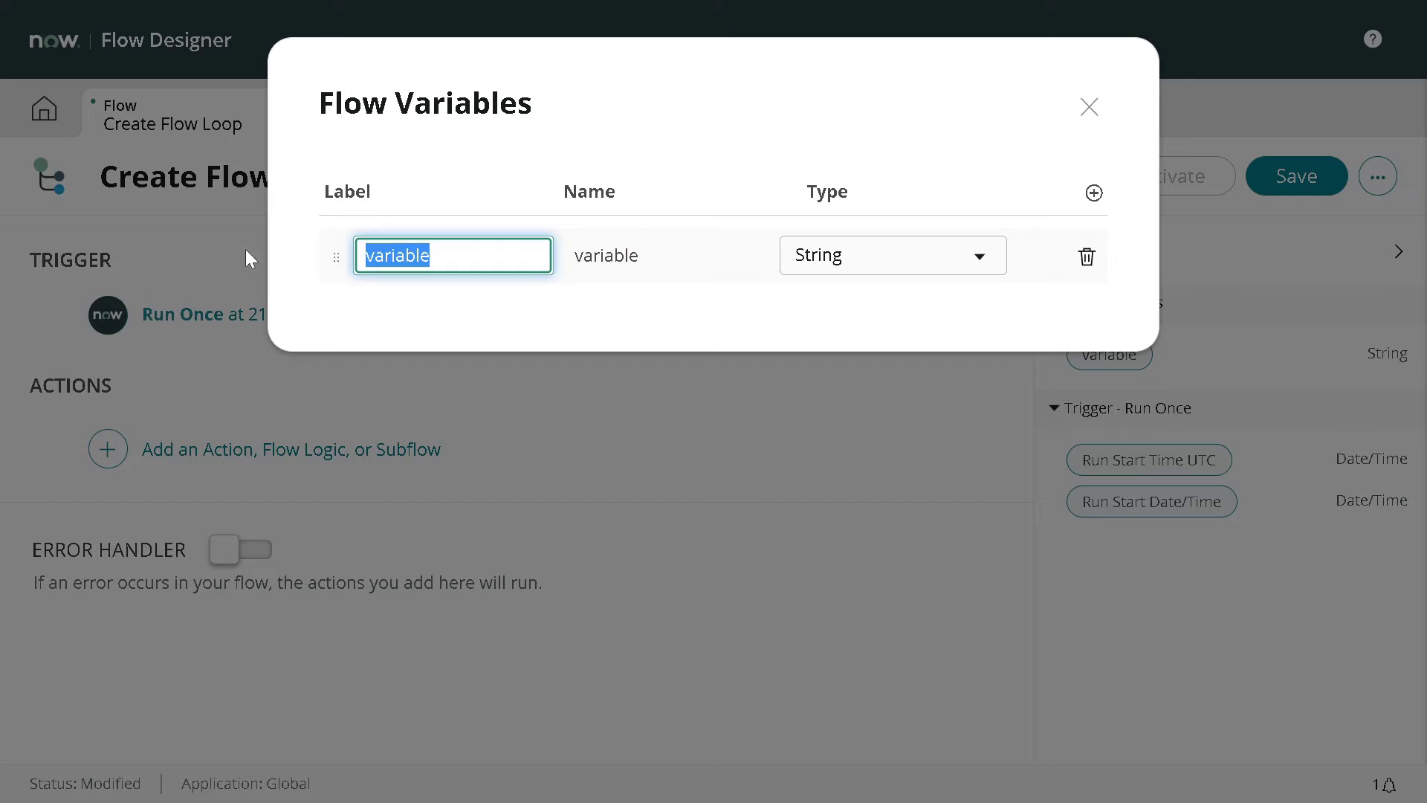
pyautogui.press('BackSpace')
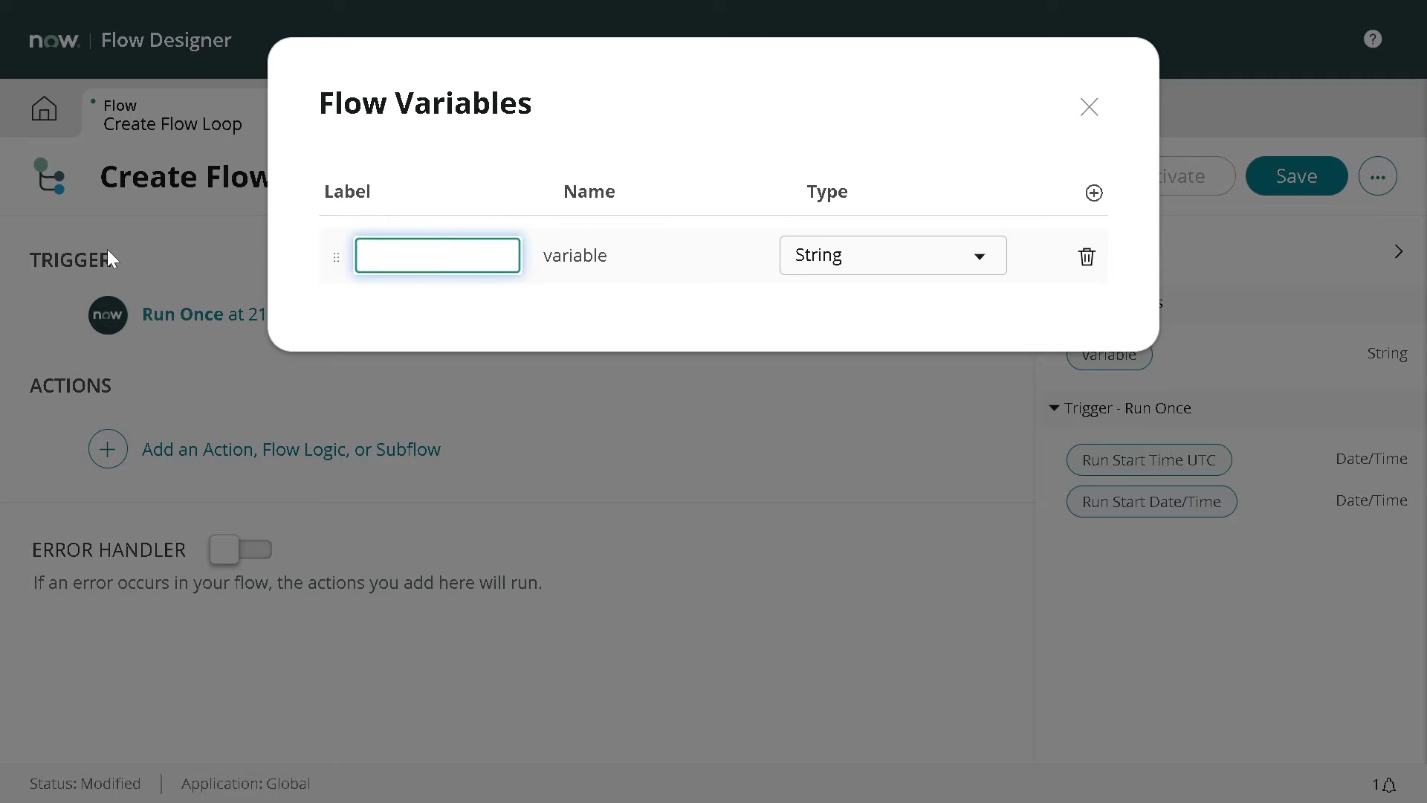
pyautogui.write('loopC')
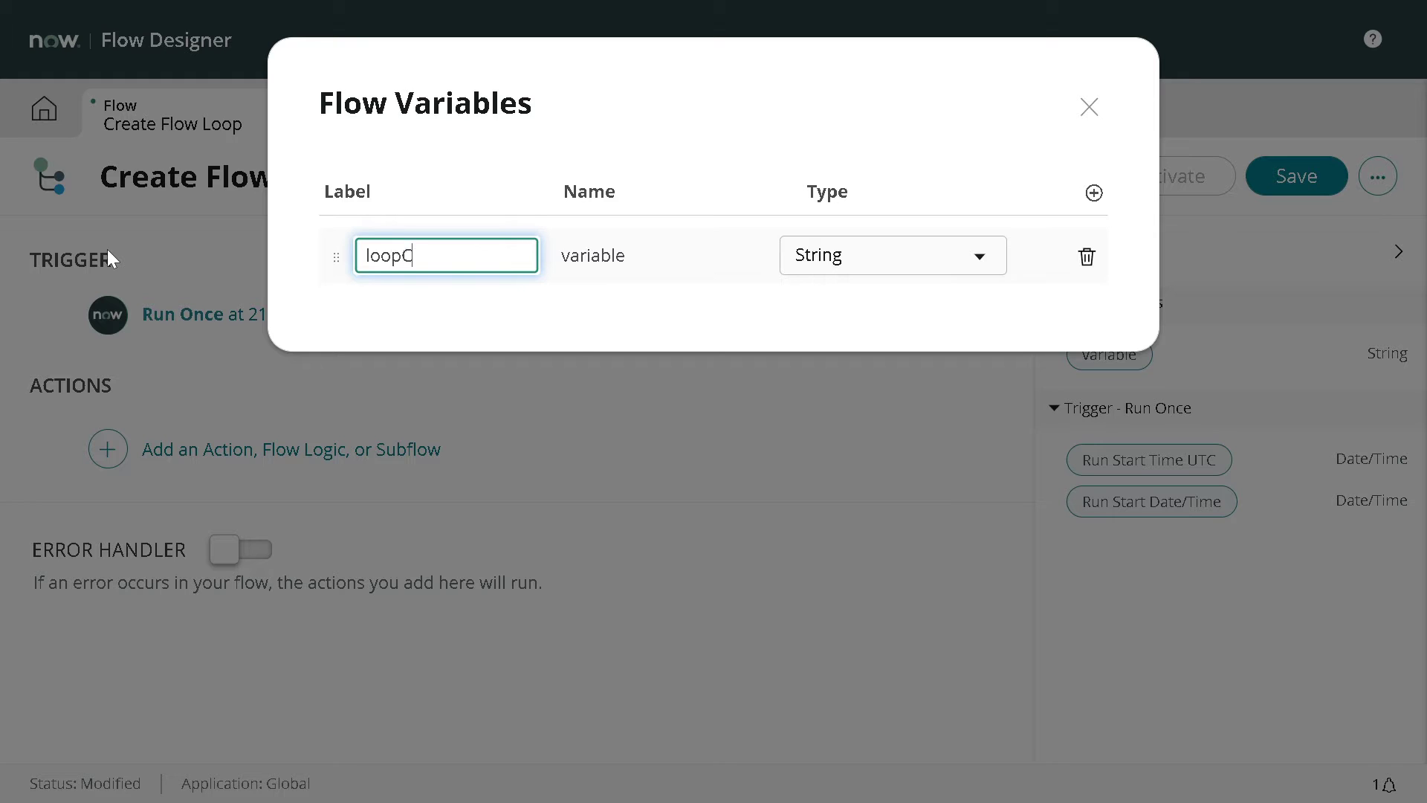
pyautogui.write('ount')
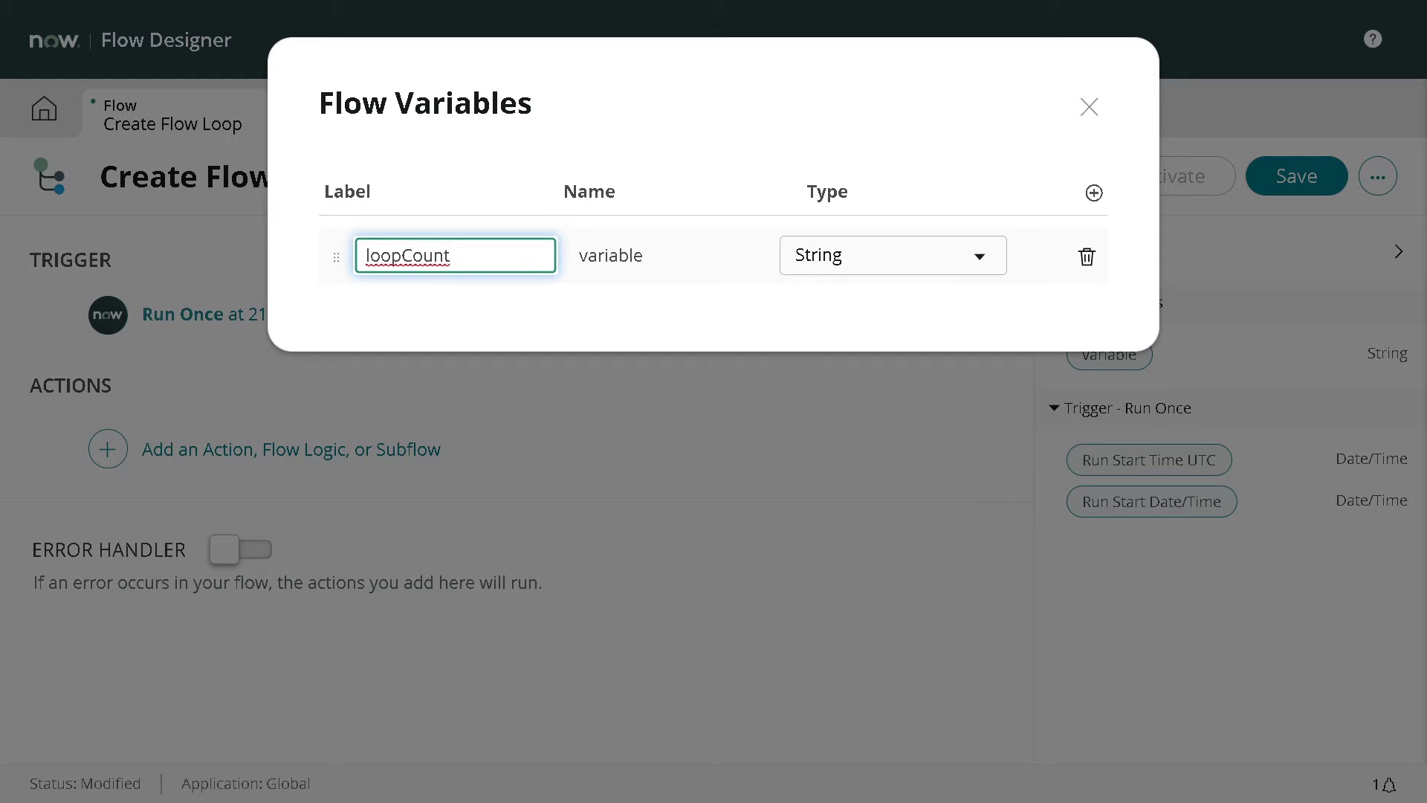
pyautogui.press('Tab')
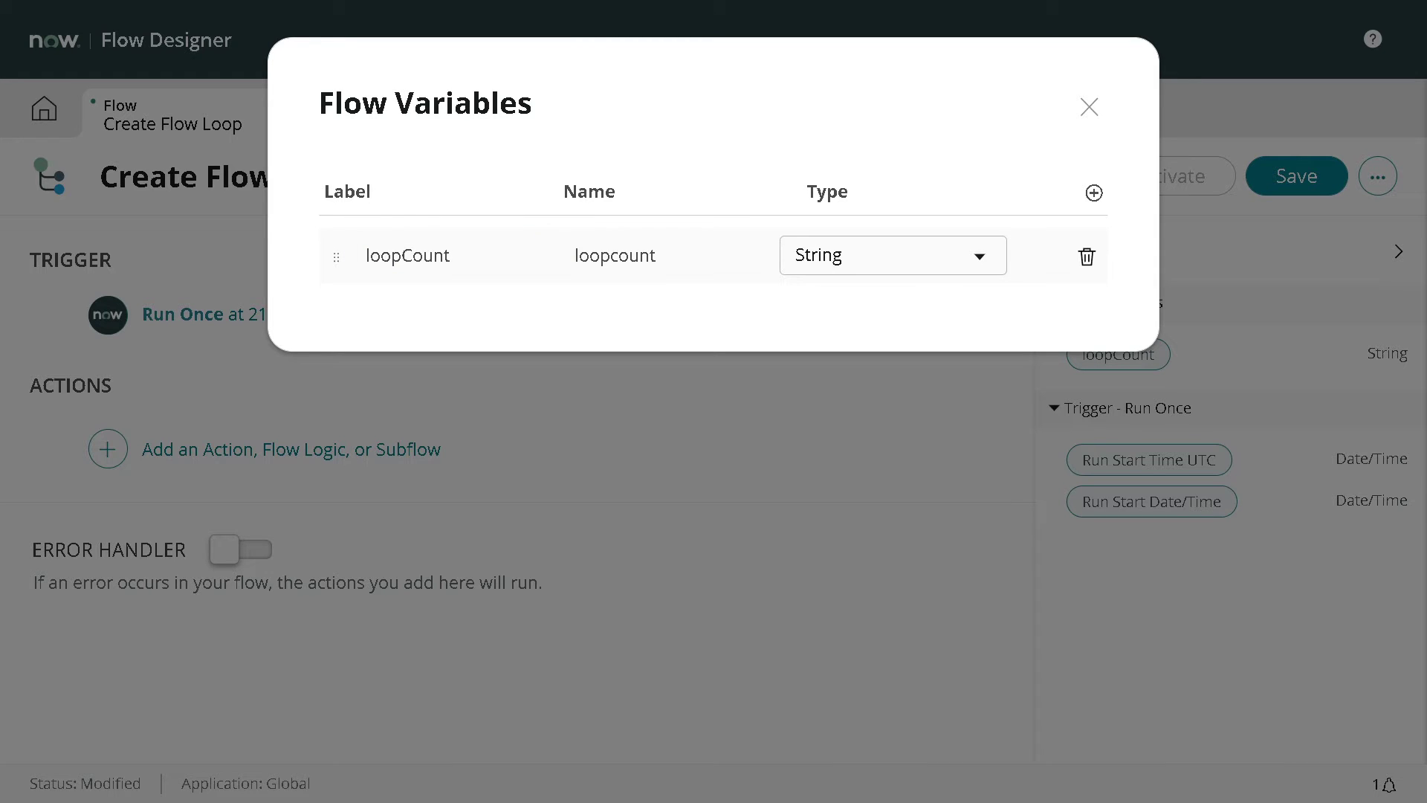
pyautogui.click(913, 249)
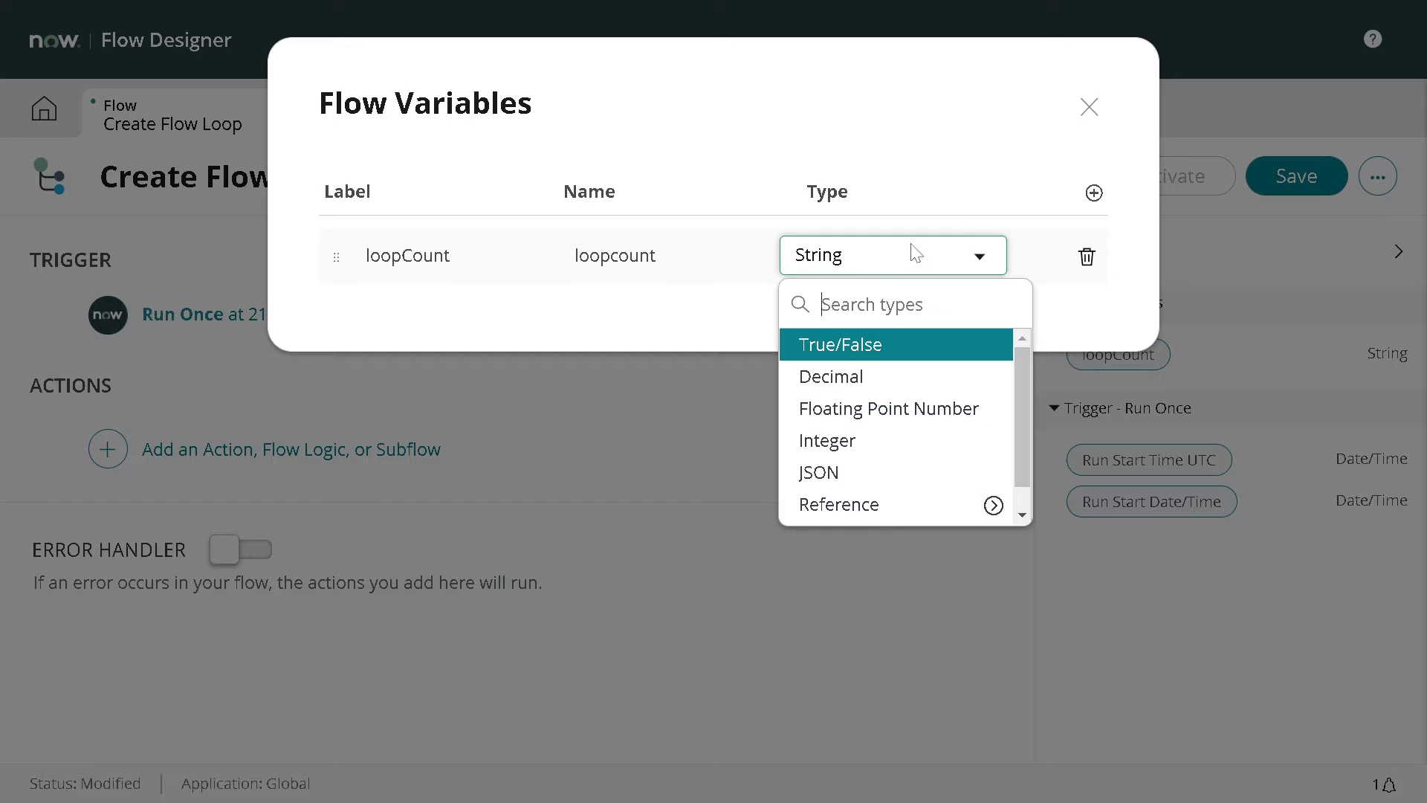
pyautogui.click(860, 450)
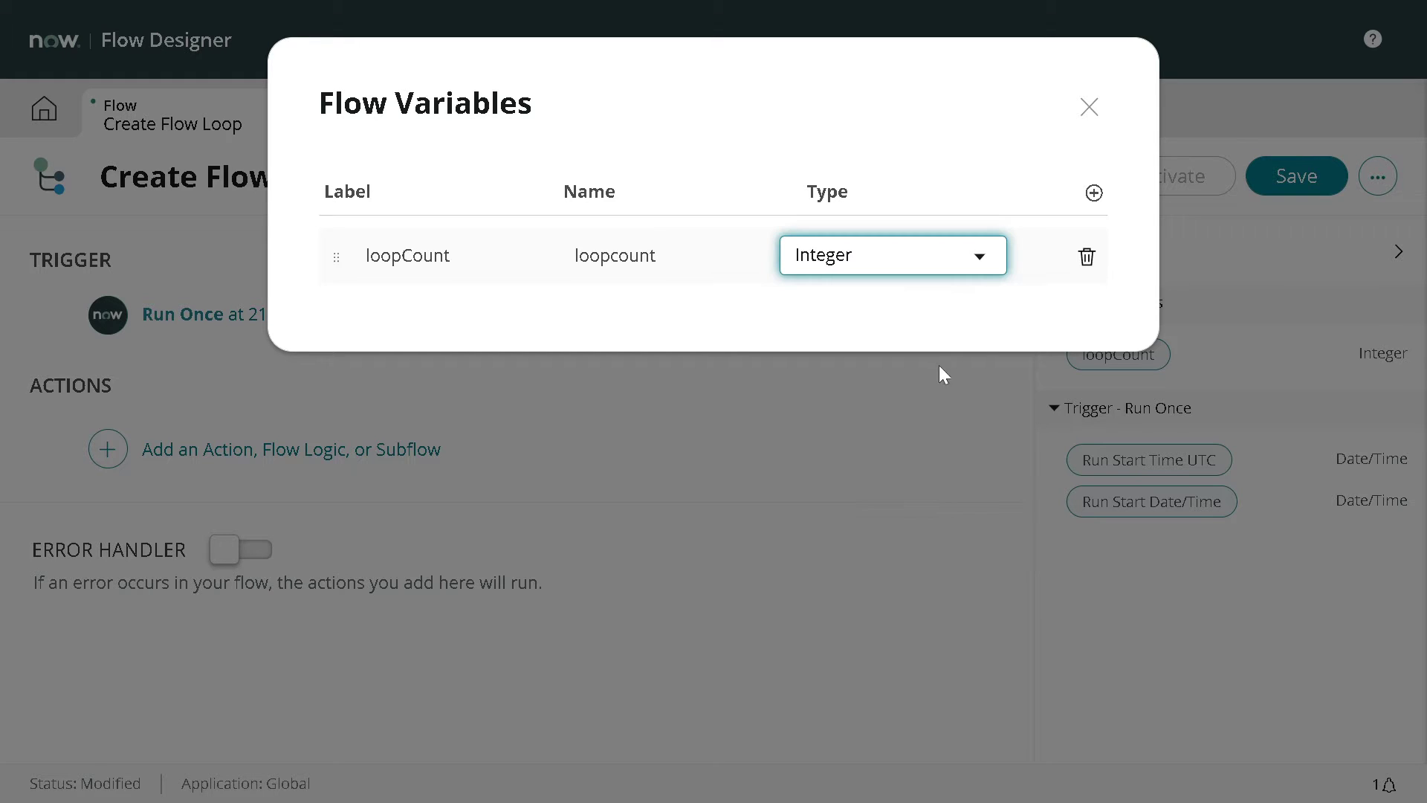
pyautogui.click(1090, 108)
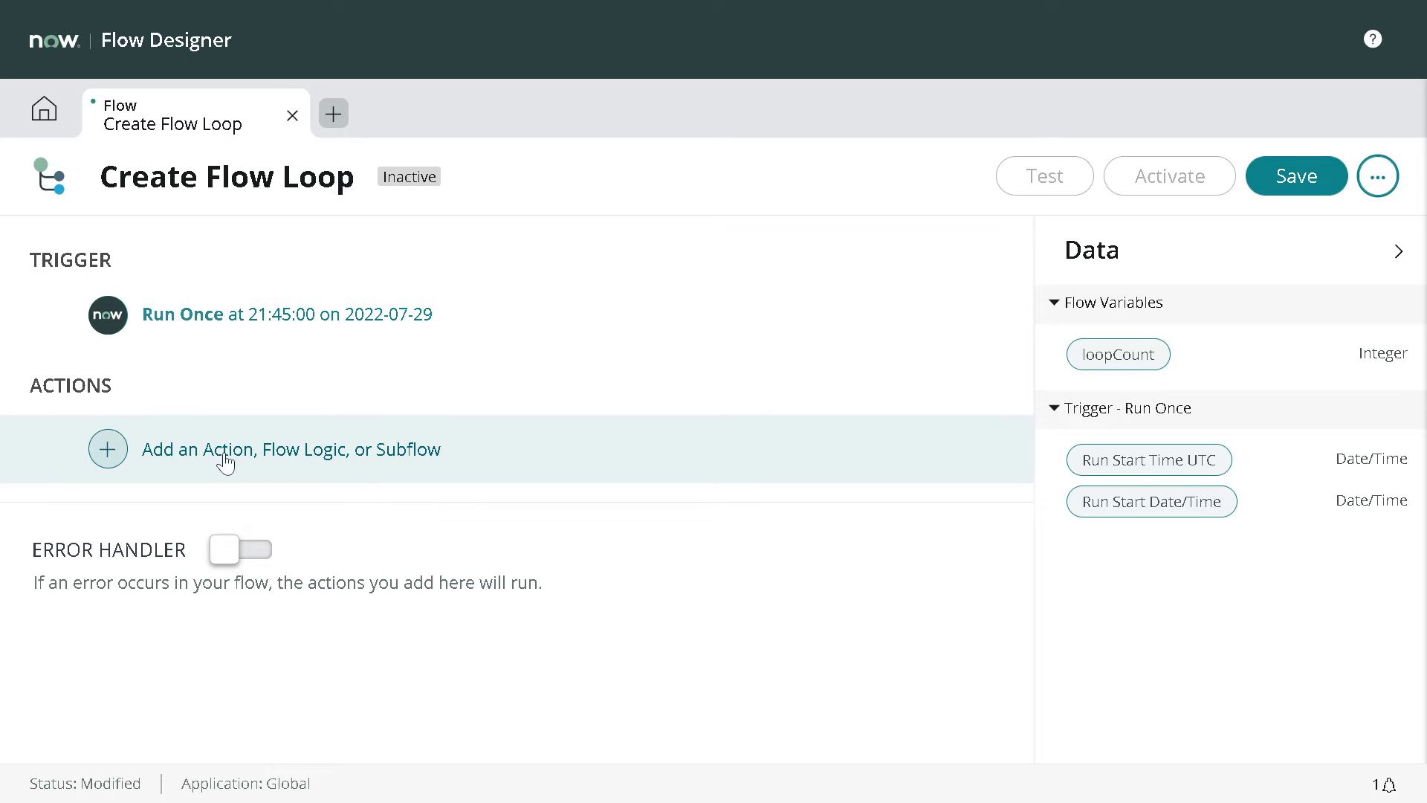
# - Browse and search the action list, then show Flow Logic options down to Set Flow Variables
pyautogui.click(108, 449)
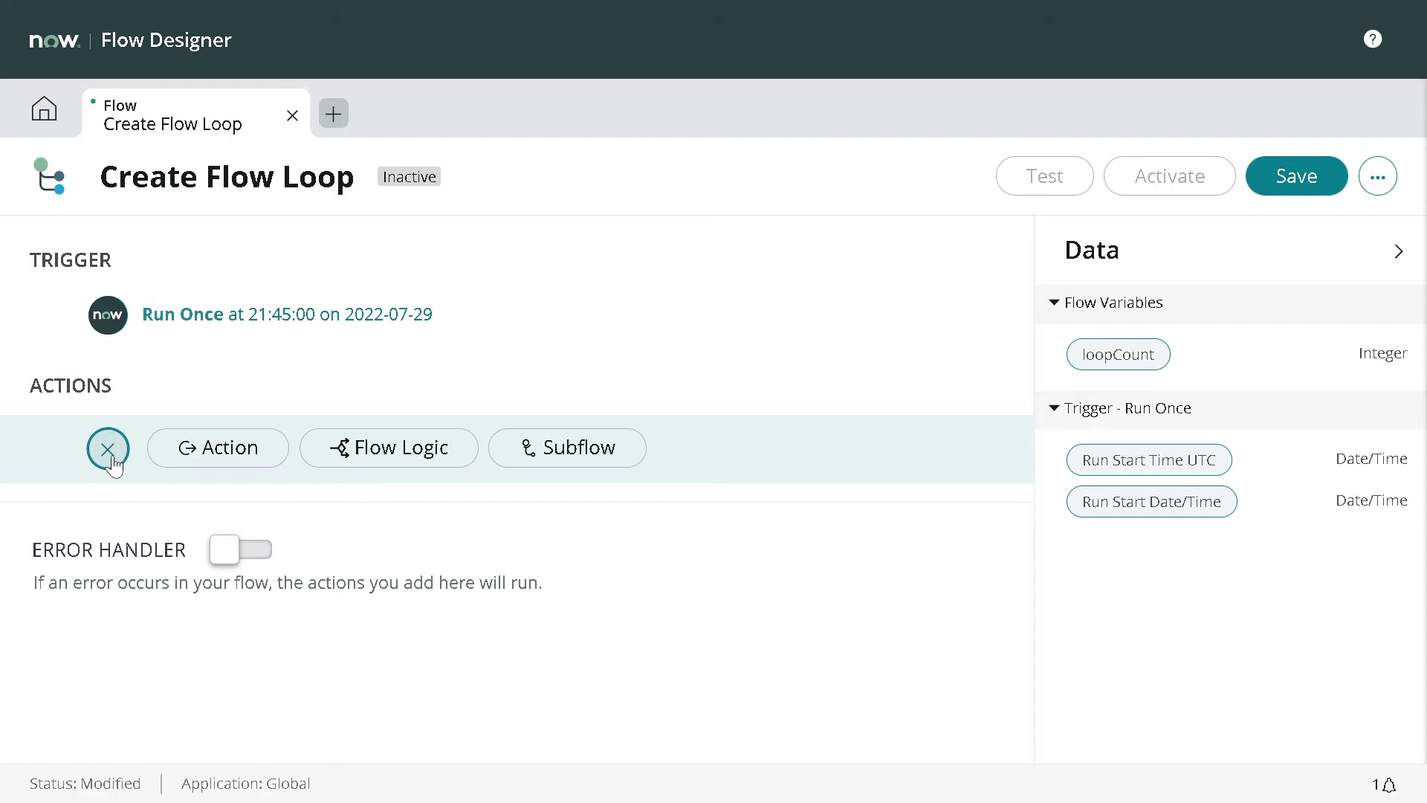
pyautogui.click(242, 460)
pyautogui.scroll(-2, 563, 611)
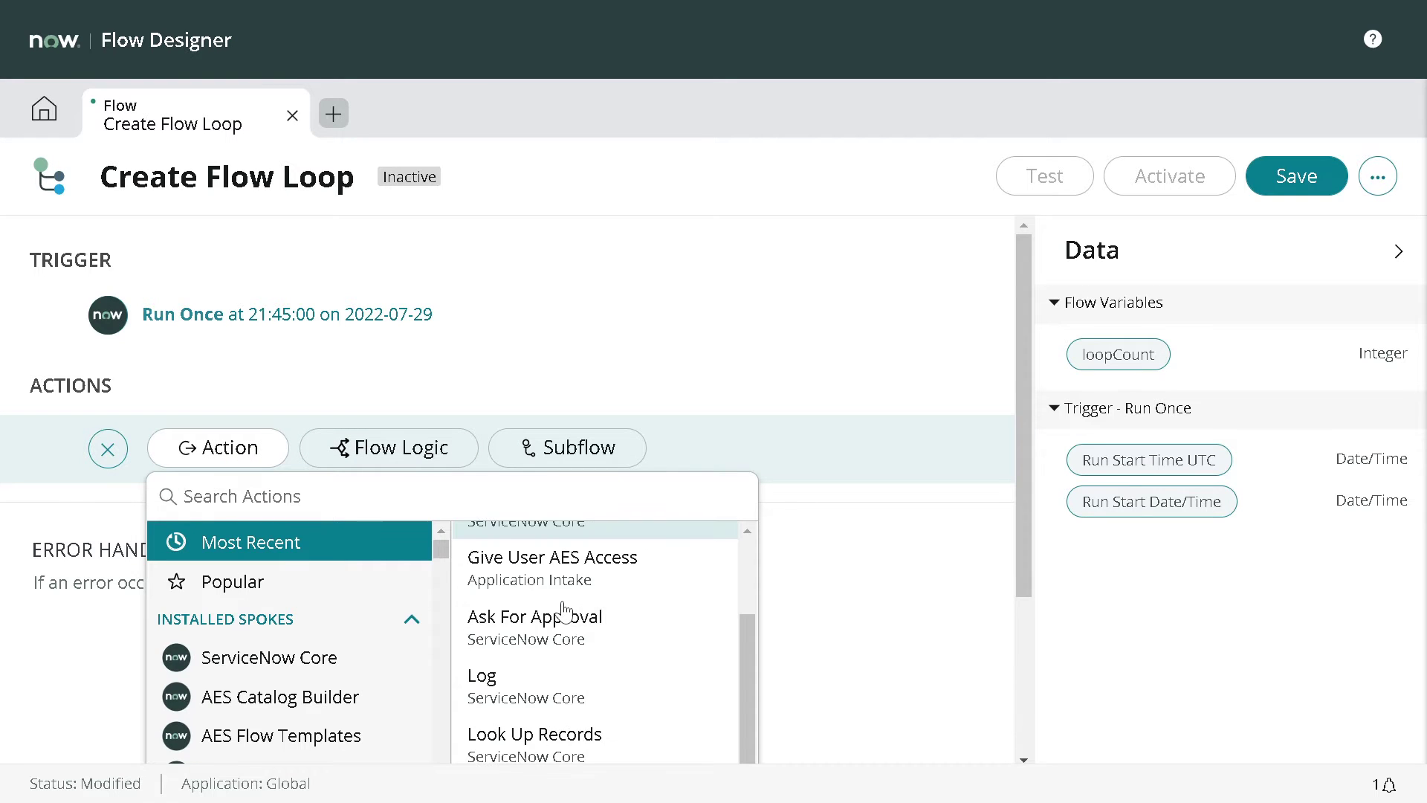
pyautogui.scroll(-5, 563, 611)
pyautogui.scroll(-4, 417, 558)
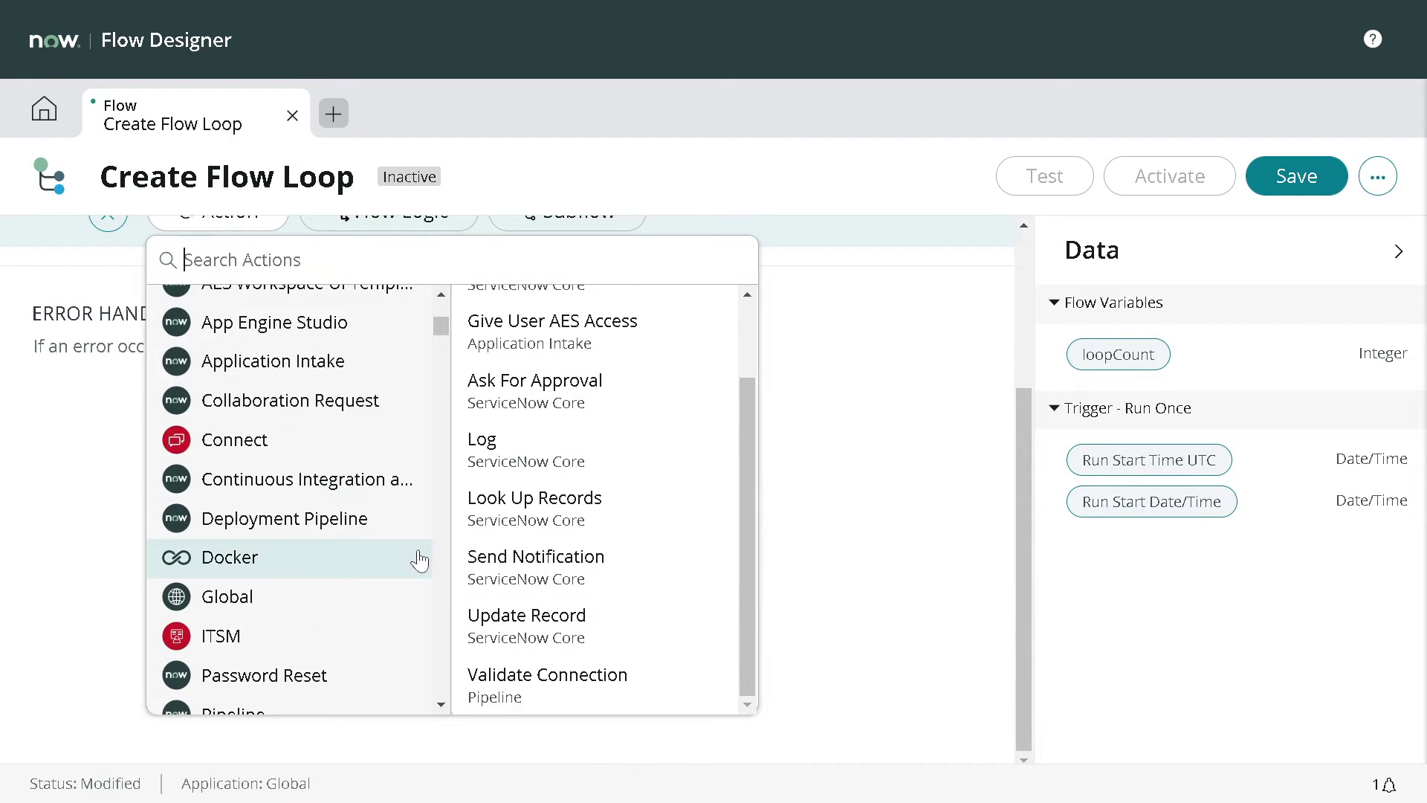
pyautogui.scroll(4, 417, 558)
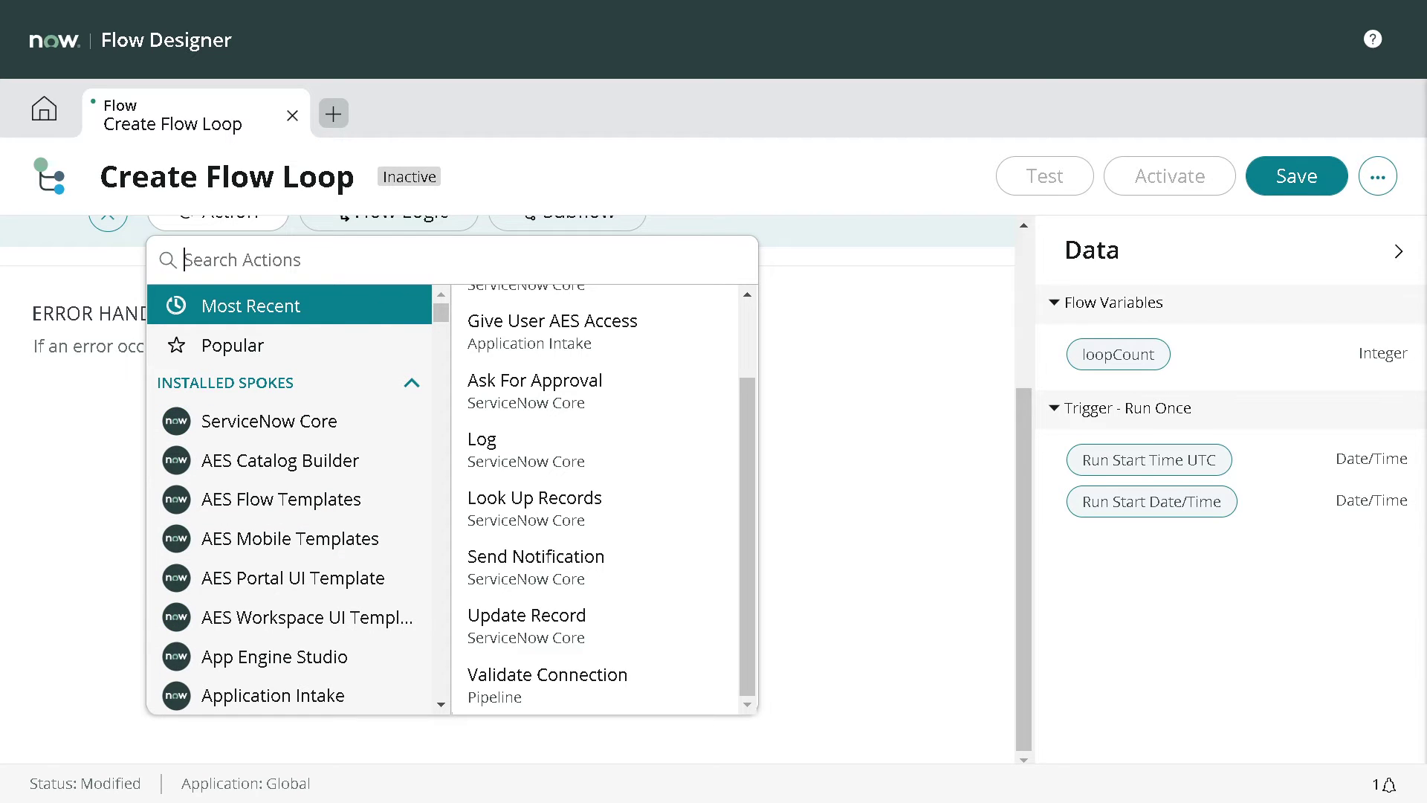
pyautogui.scroll(-3, 334, 389)
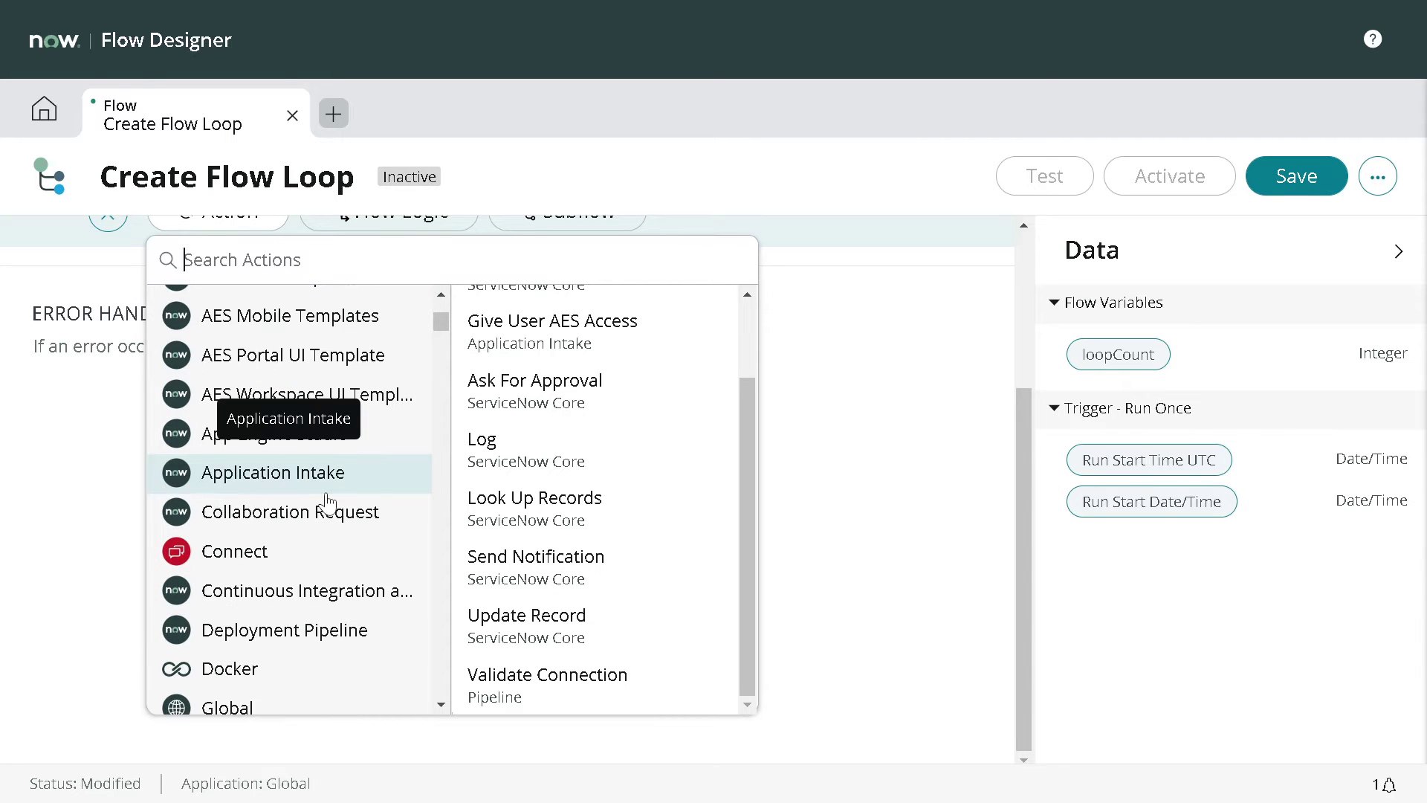
pyautogui.scroll(3, 329, 505)
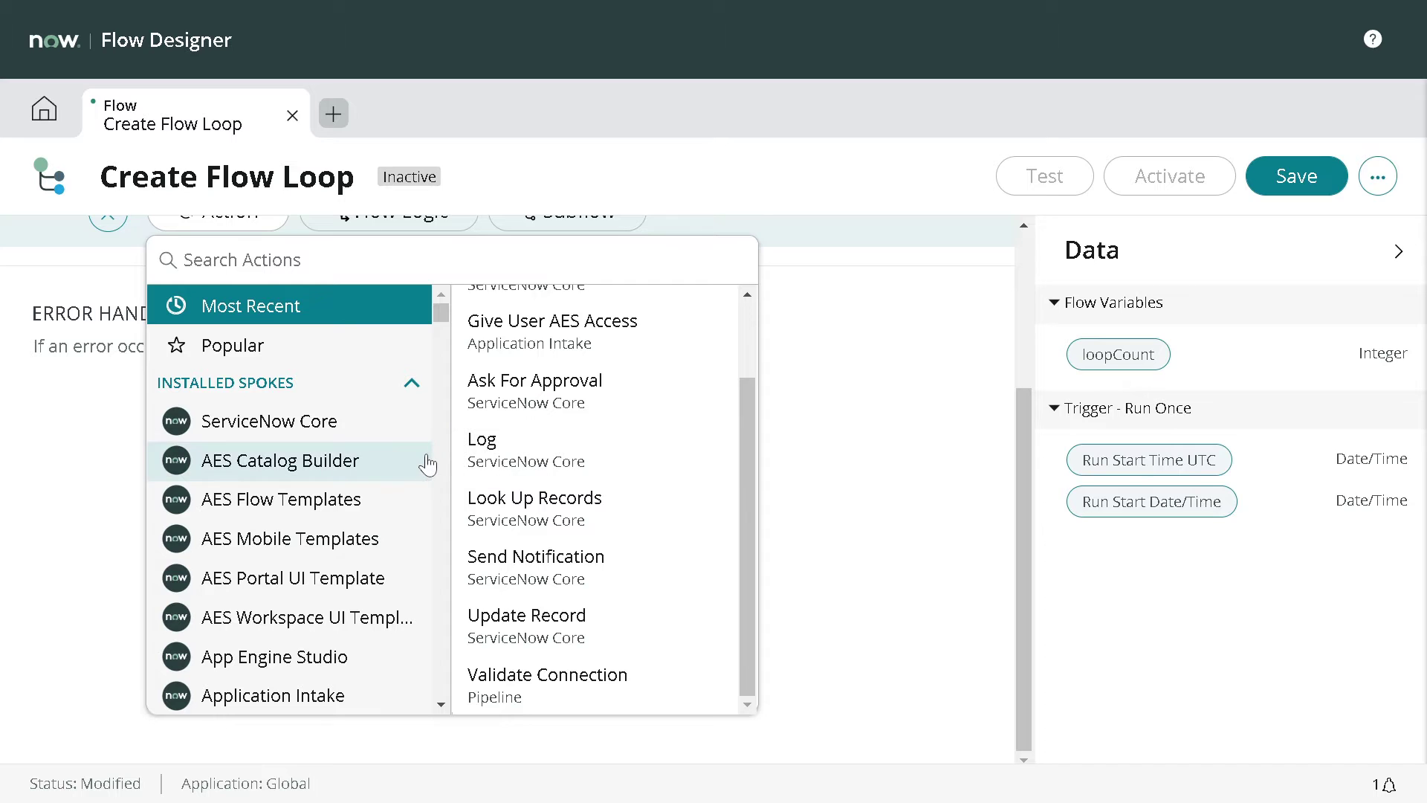
pyautogui.write('set flow')
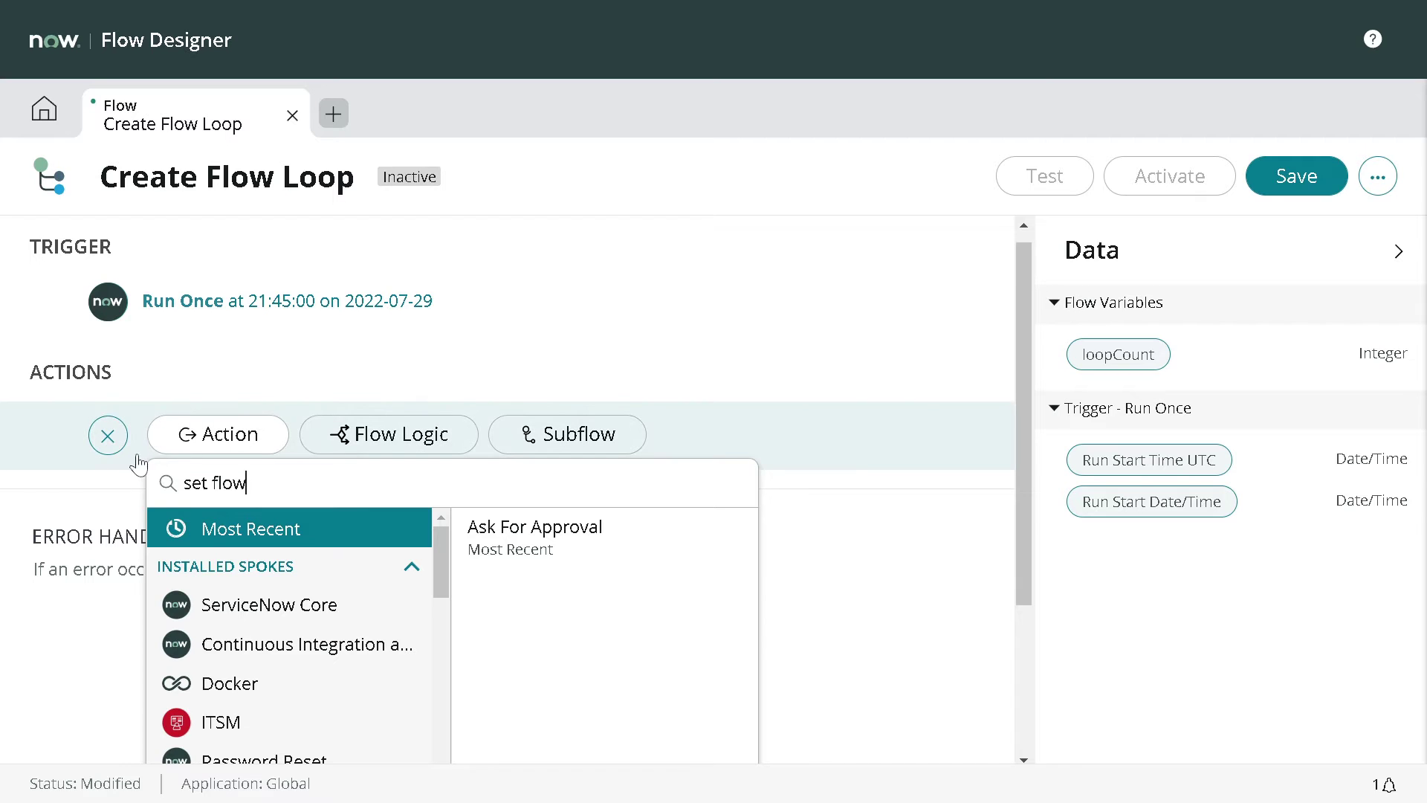
pyautogui.click(381, 445)
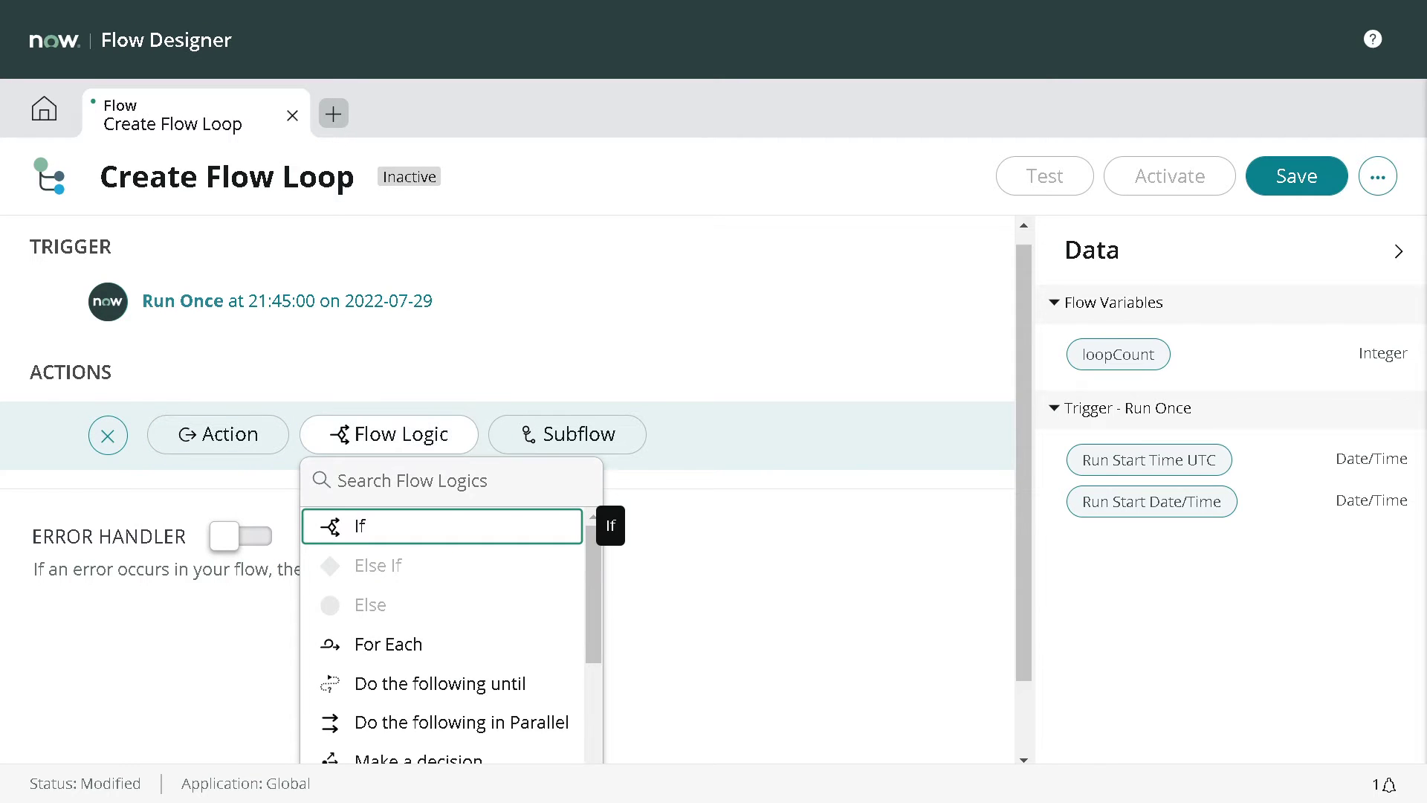
pyautogui.scroll(-4, 408, 542)
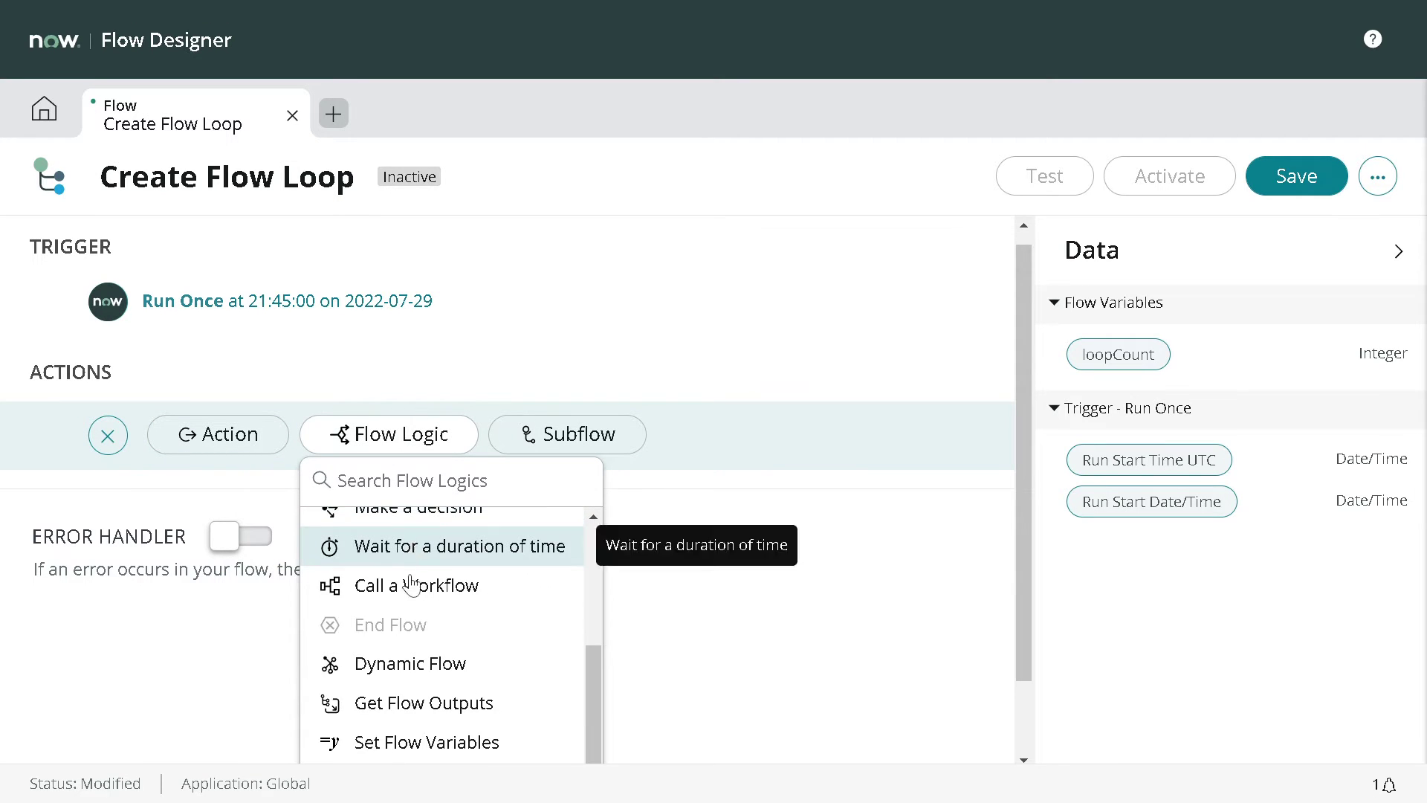
# - Add a Set Flow Variables step with a loopCount row, with page zoom back at 100%
pyautogui.click(406, 752)
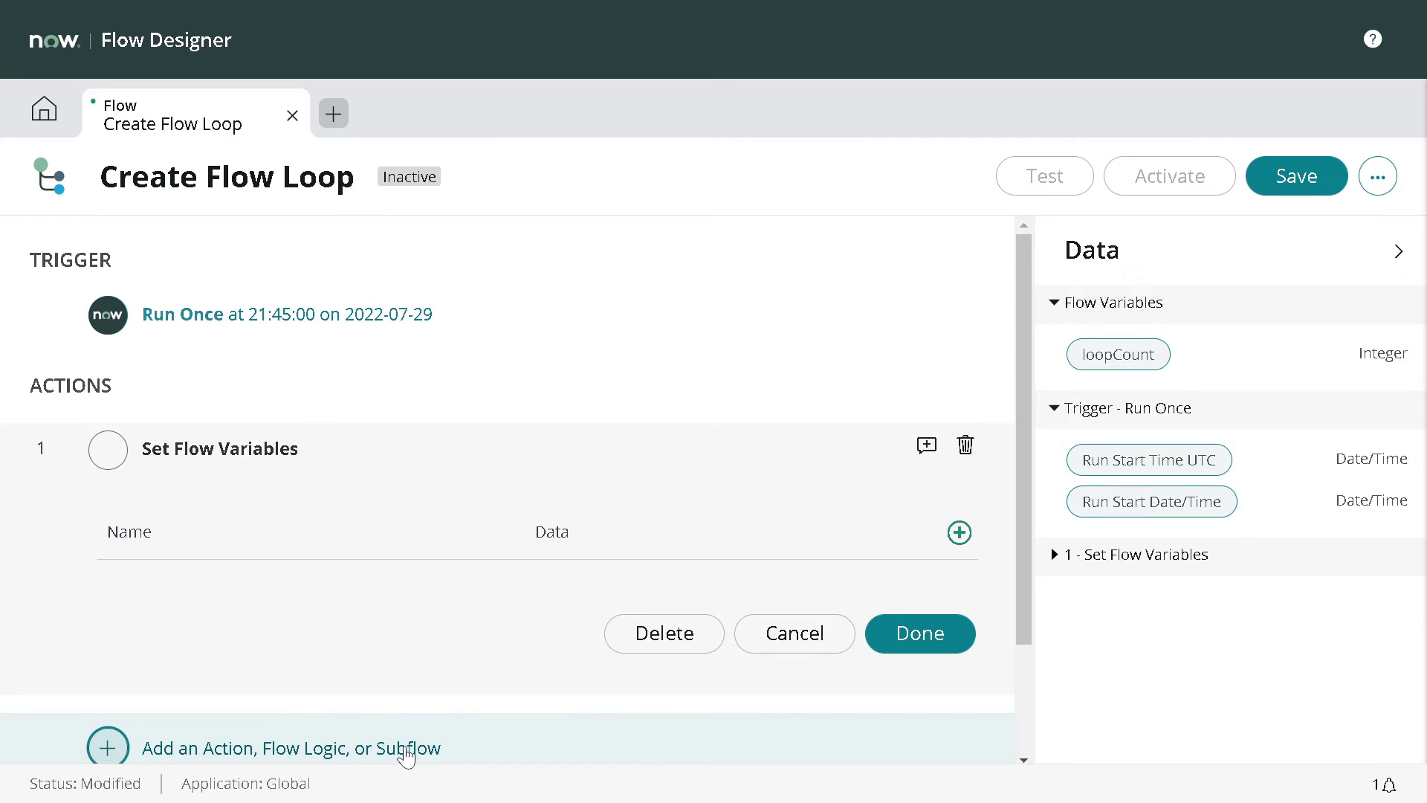
pyautogui.scroll(-2, 501, 494)
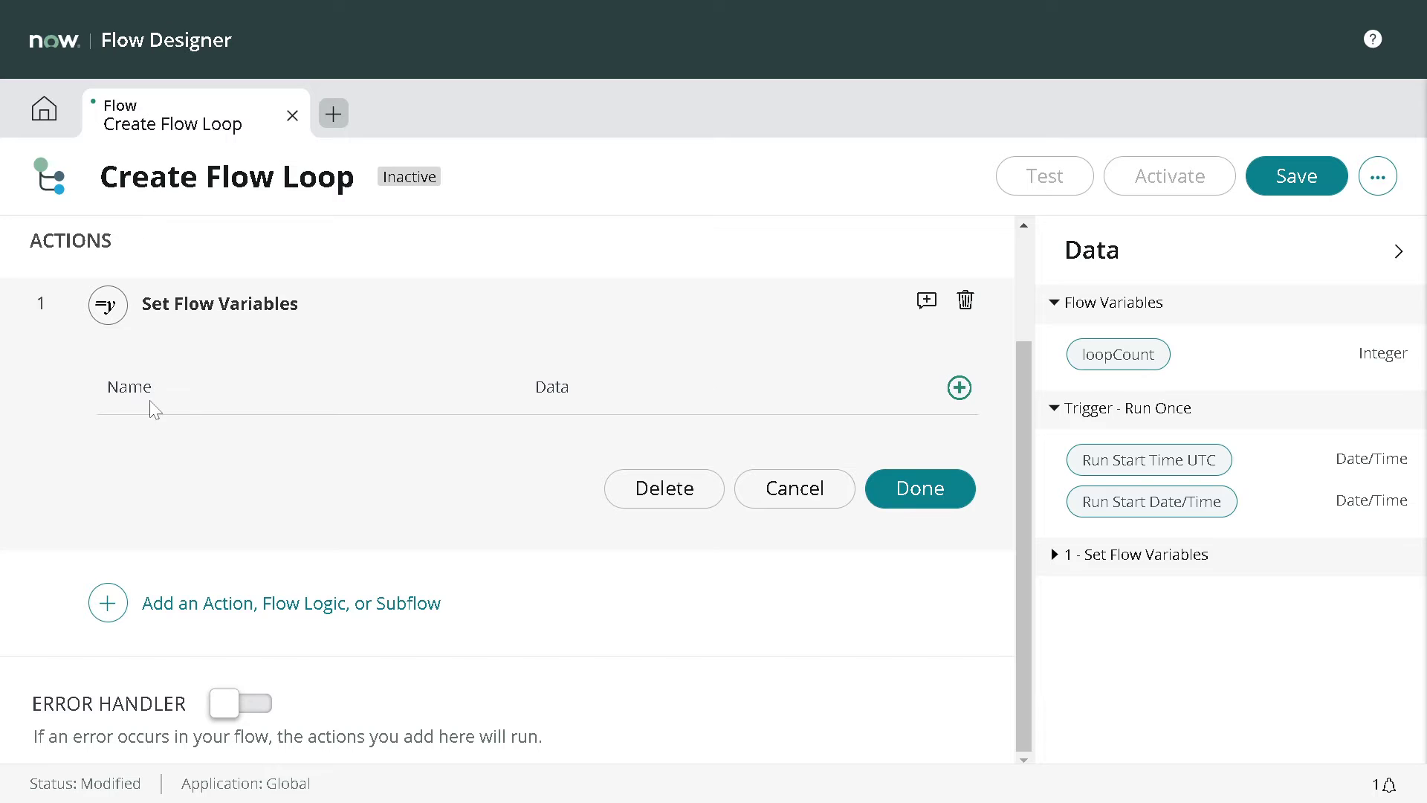
pyautogui.moveTo(1163, 362); pyautogui.dragTo(245, 385)
pyautogui.scroll(2, 465, 427)
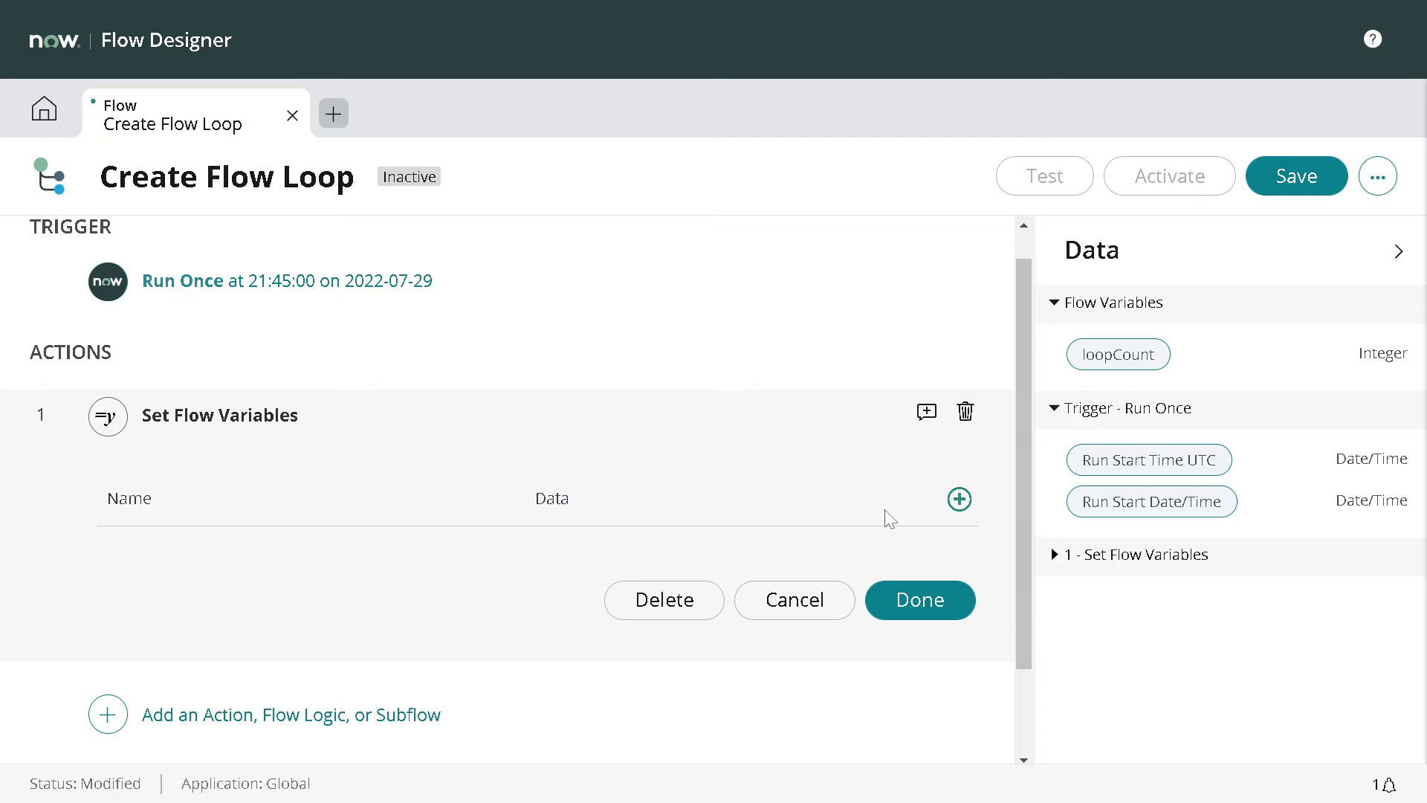
pyautogui.click(956, 501)
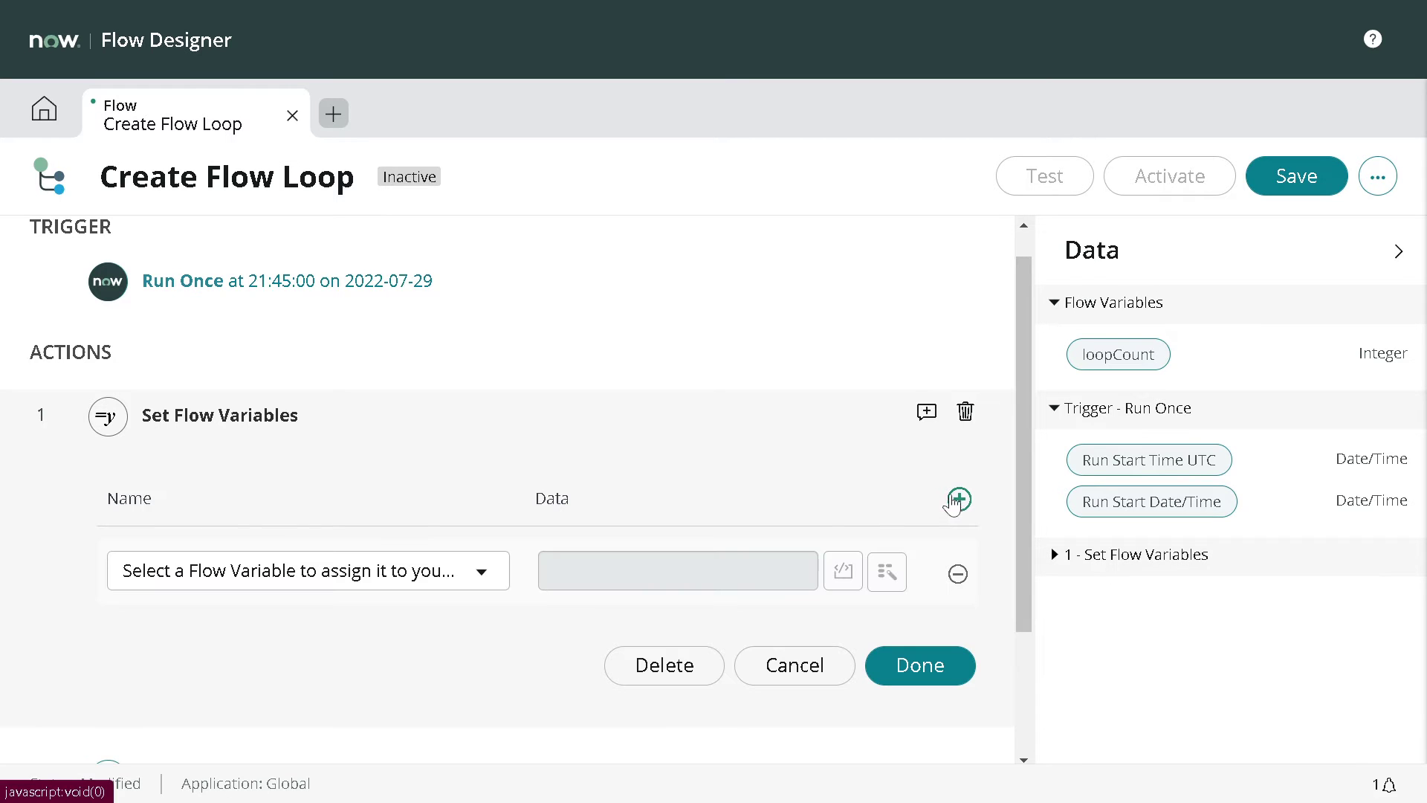
pyautogui.click(290, 570)
pyautogui.scroll(-3, 187, 684)
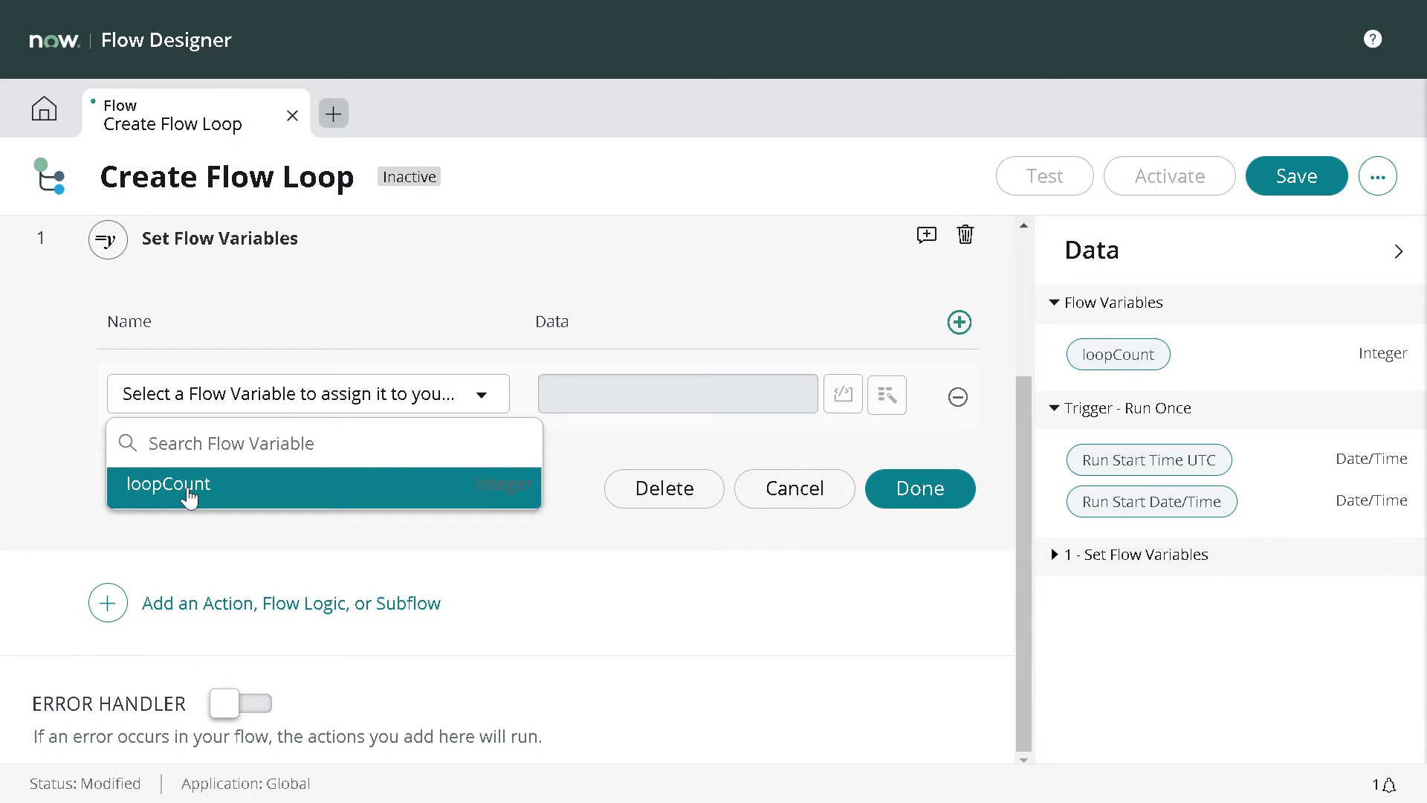
pyautogui.hotkey('ctrl', '-')
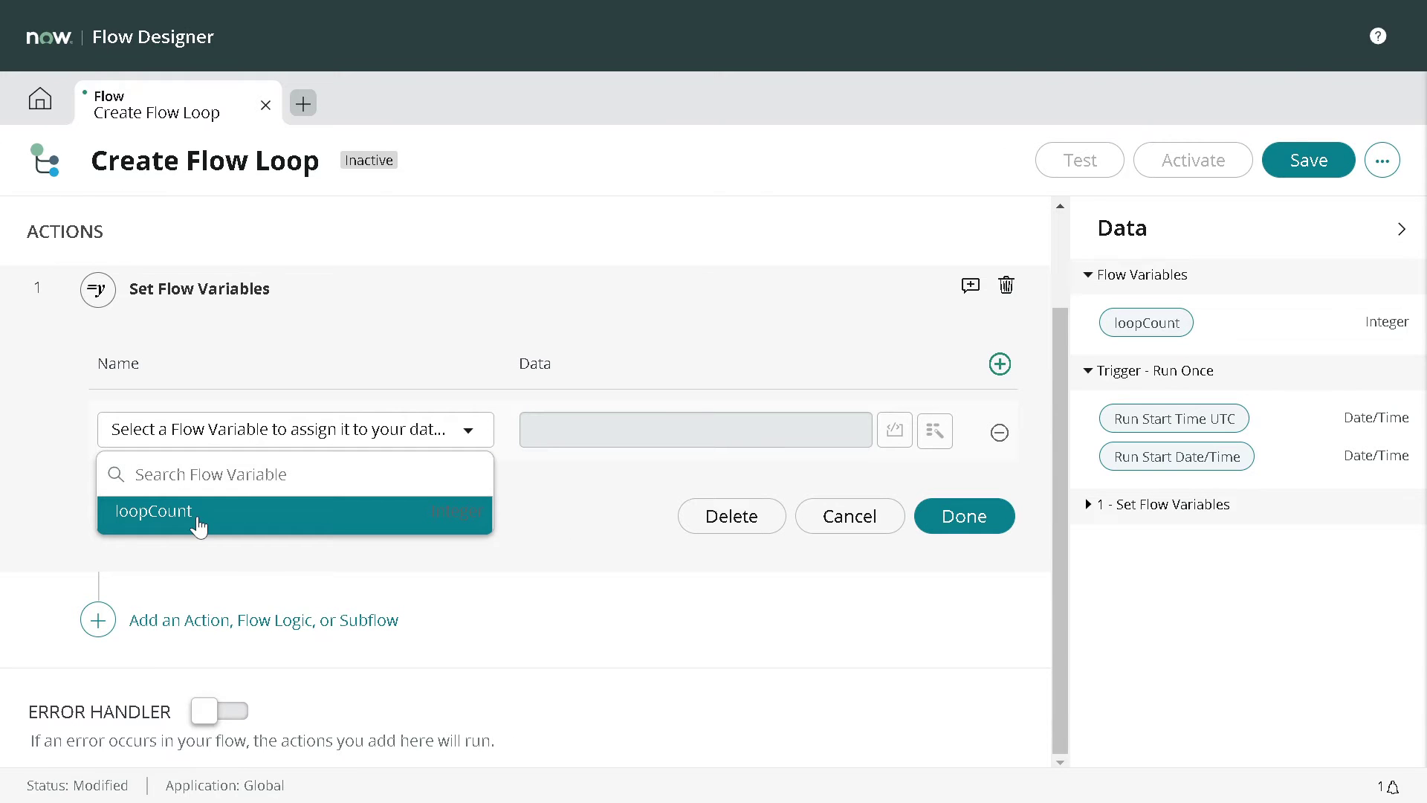
pyautogui.click(198, 524)
# - Give loopCount the value 10, finish the step and recheck it
pyautogui.click(806, 431)
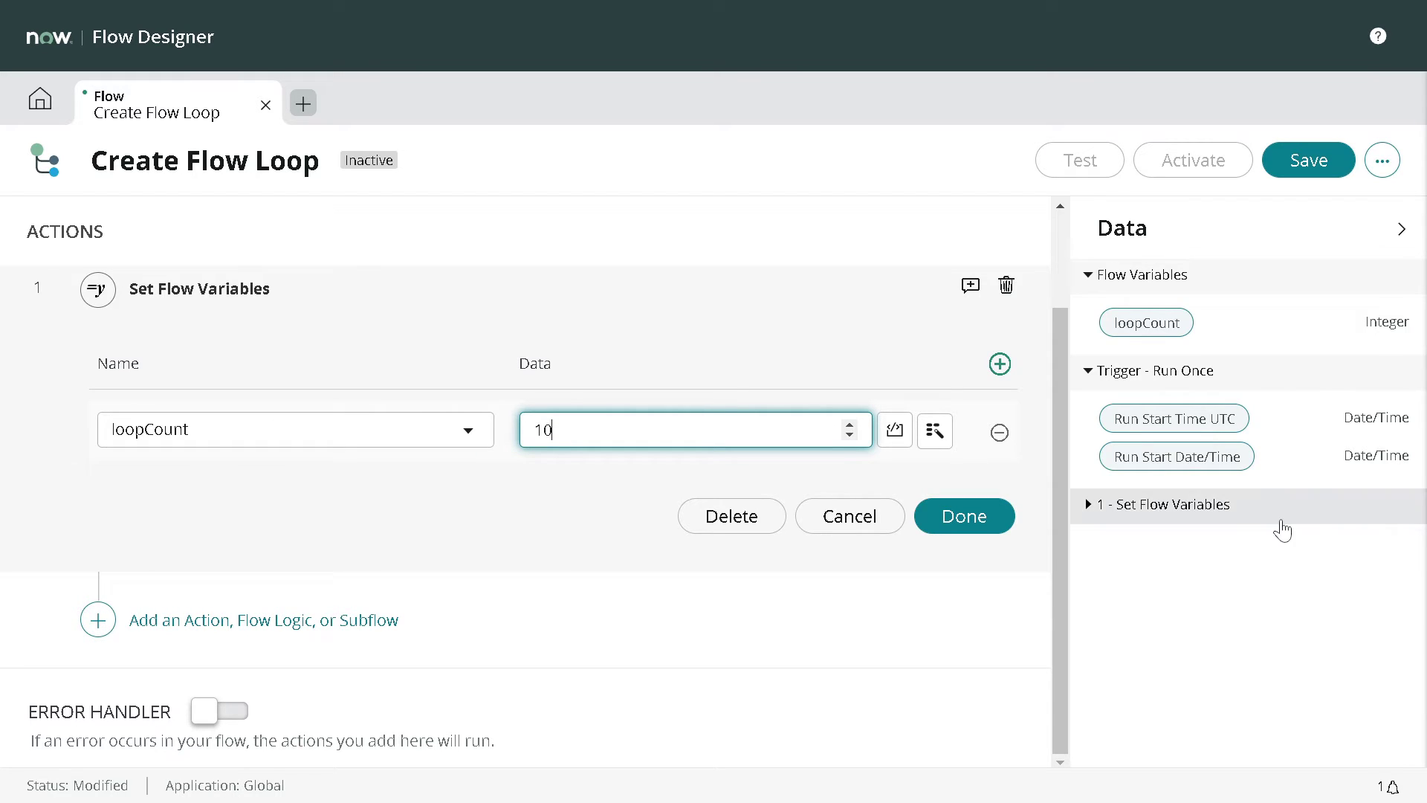
pyautogui.click(938, 528)
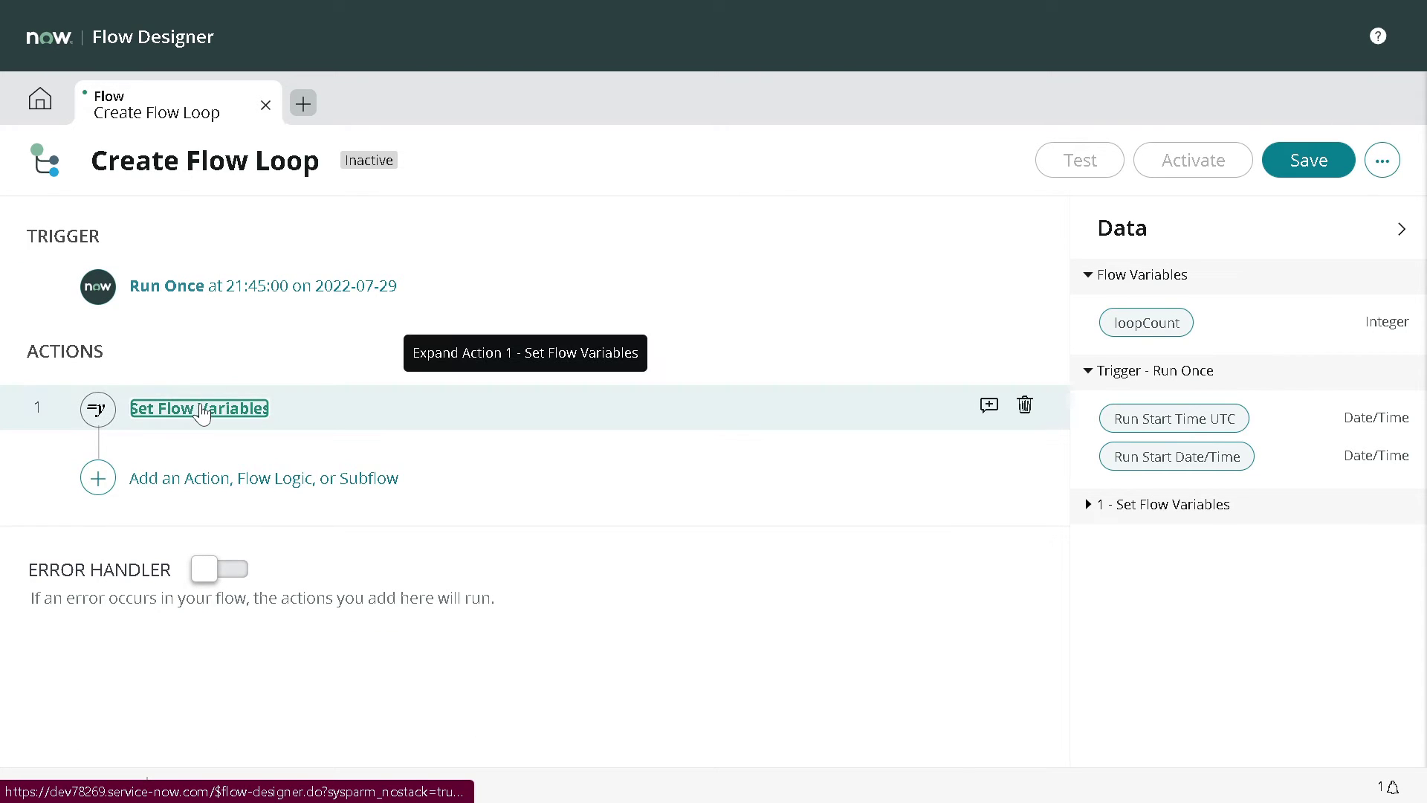
pyautogui.click(201, 410)
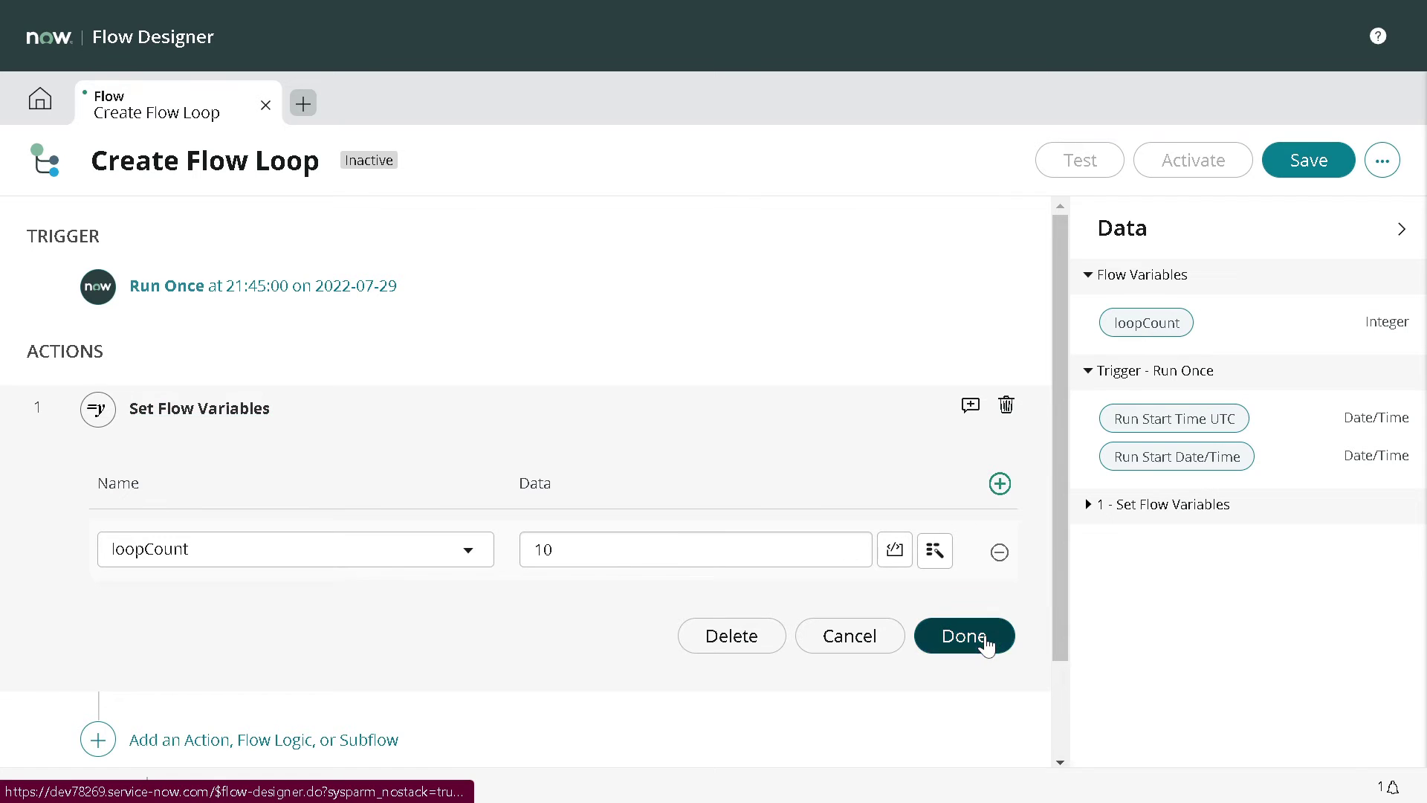
pyautogui.click(994, 637)
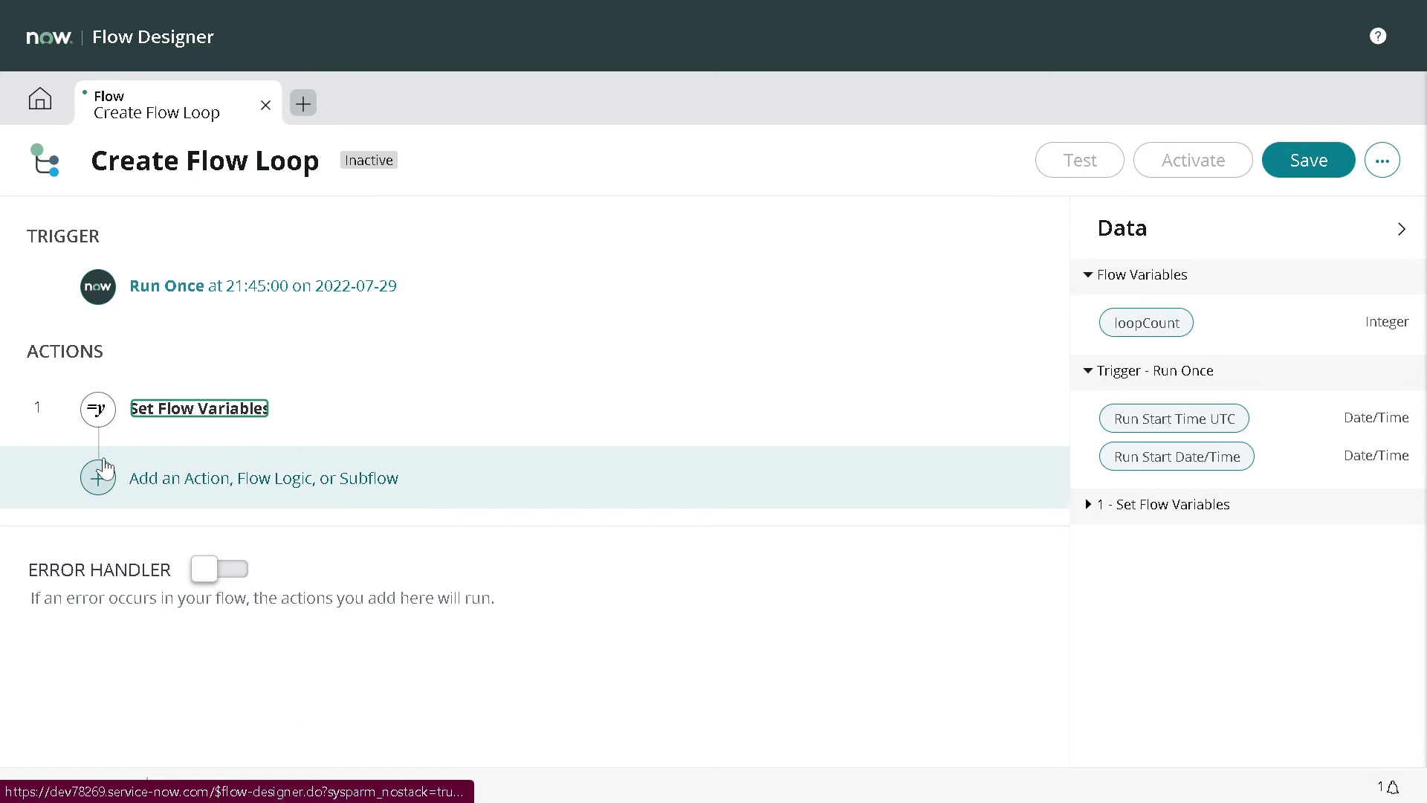
# - Insert a 'Do the following until' loop as step 2 after the variable step
pyautogui.click(104, 489)
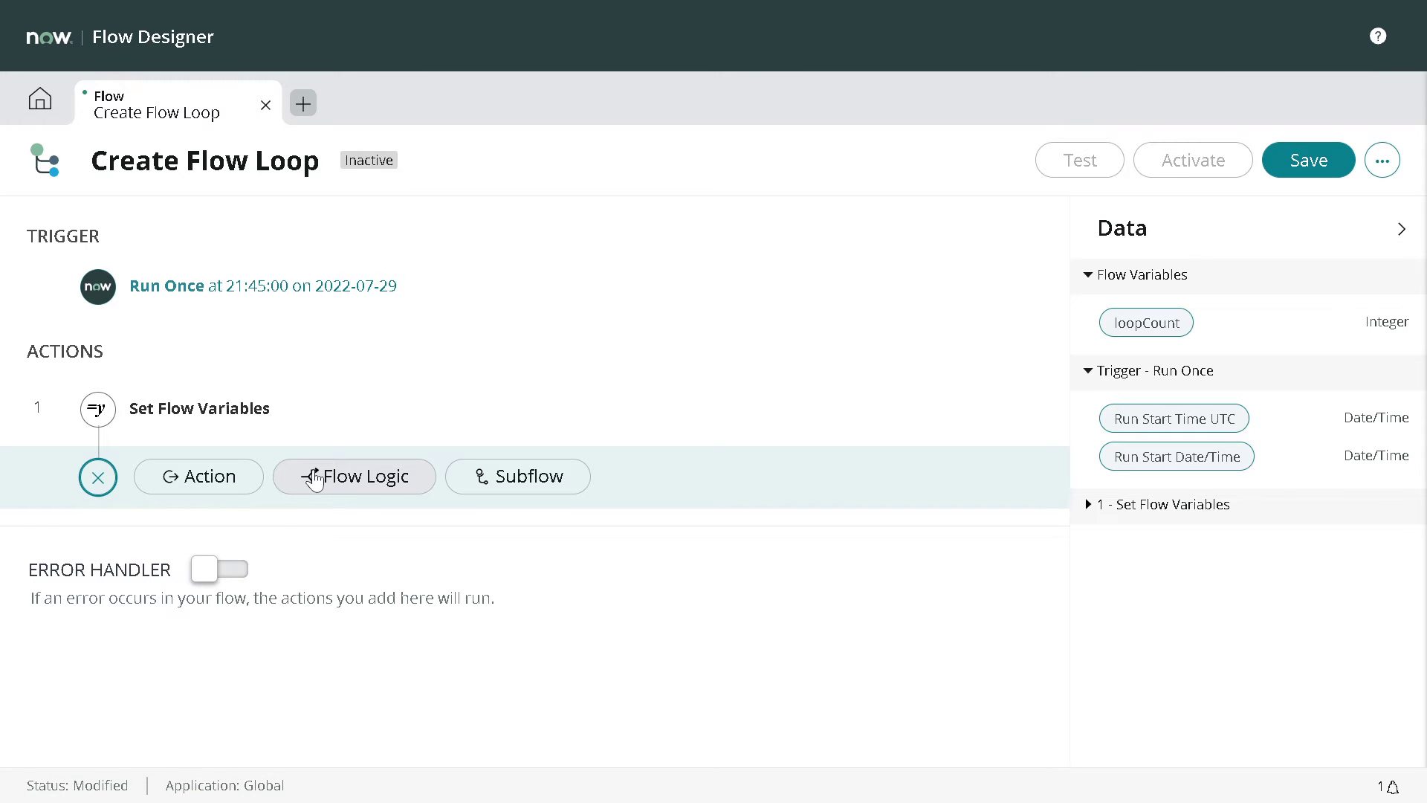
pyautogui.click(315, 479)
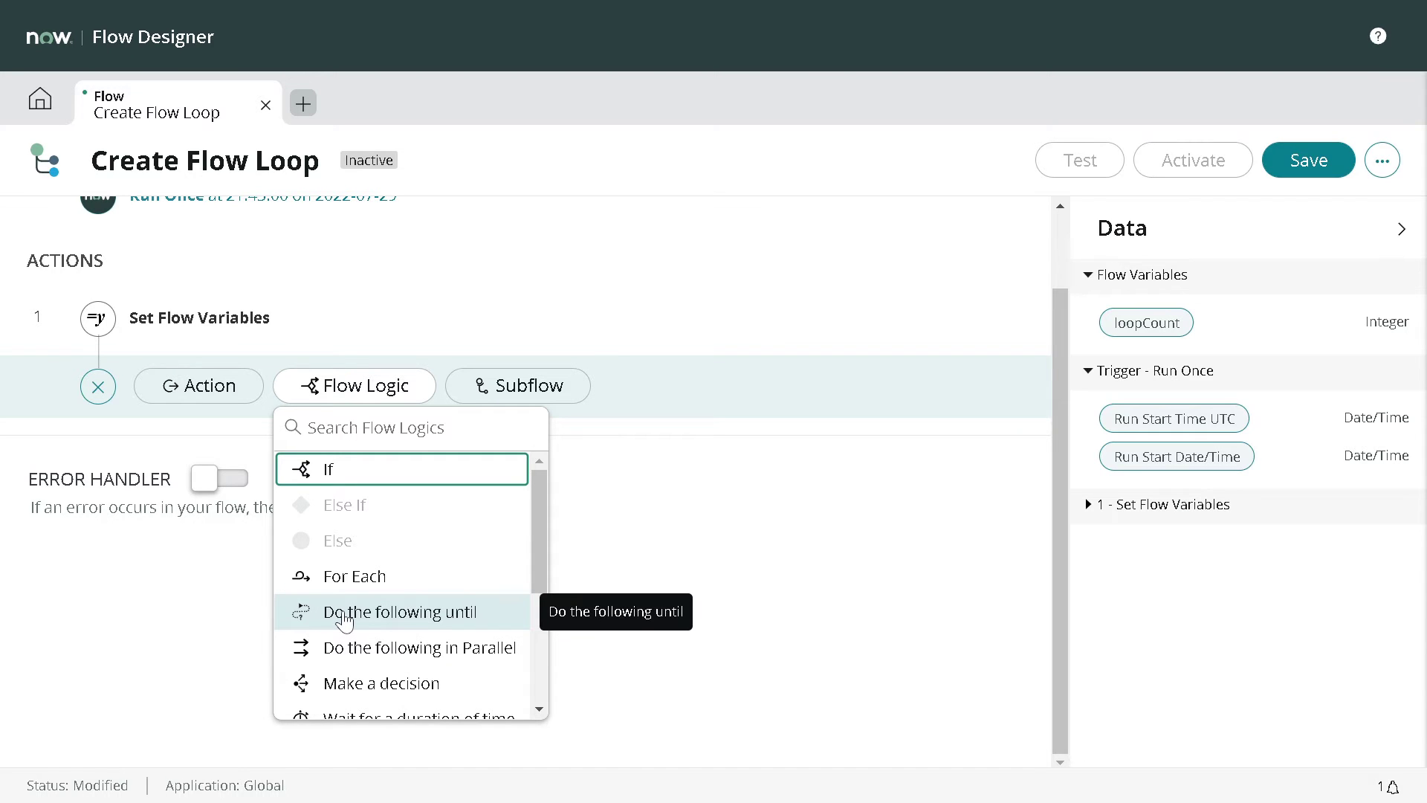
pyautogui.click(414, 623)
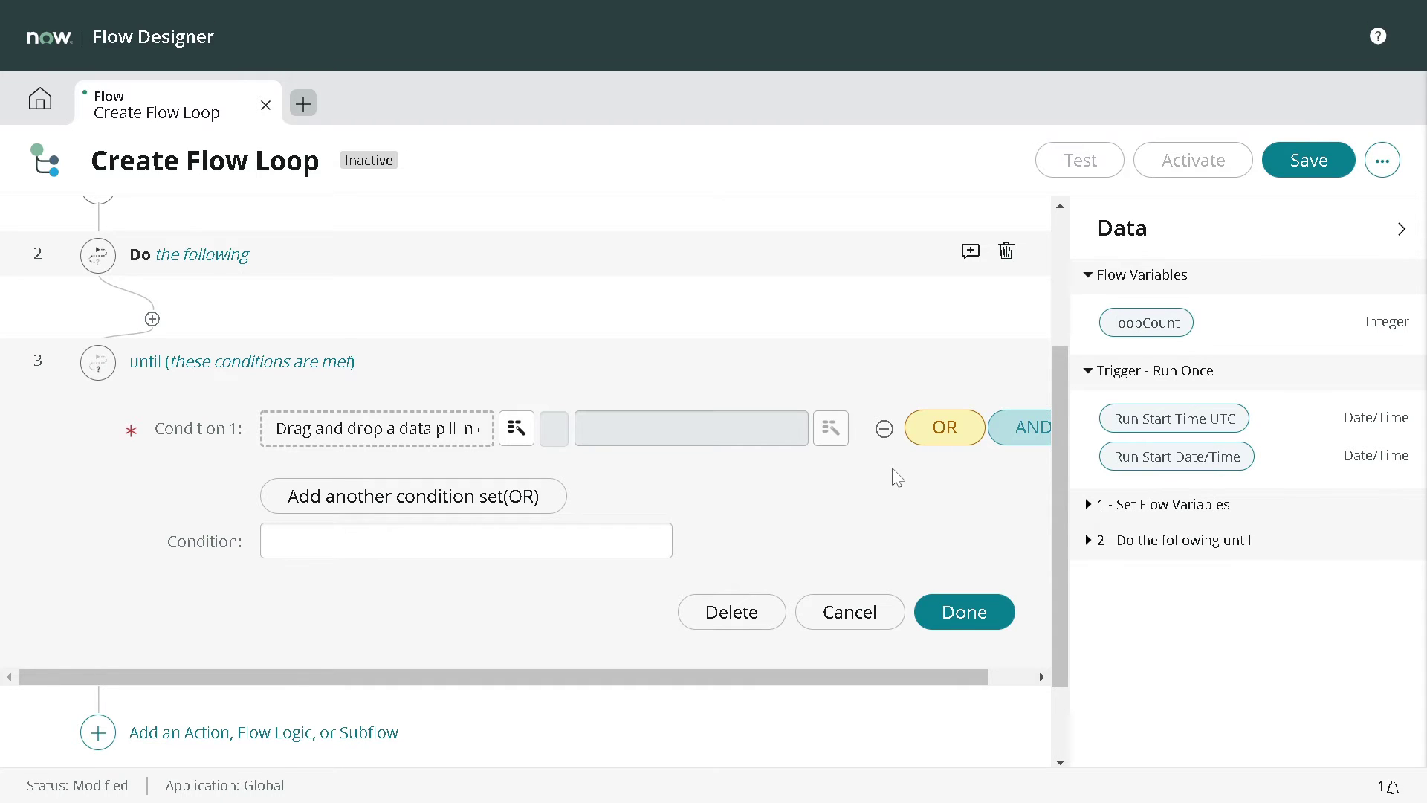
pyautogui.scroll(2, 897, 477)
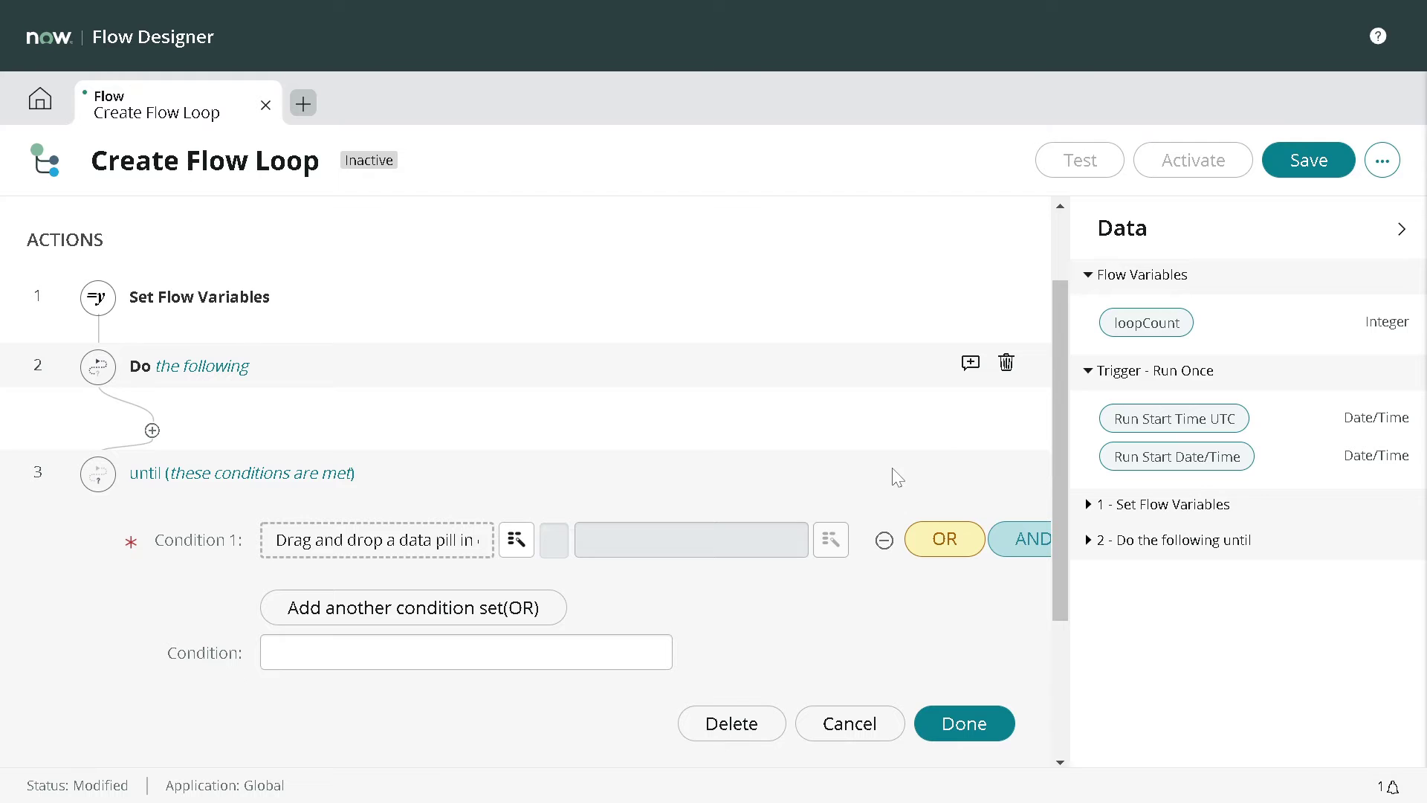
pyautogui.click(152, 432)
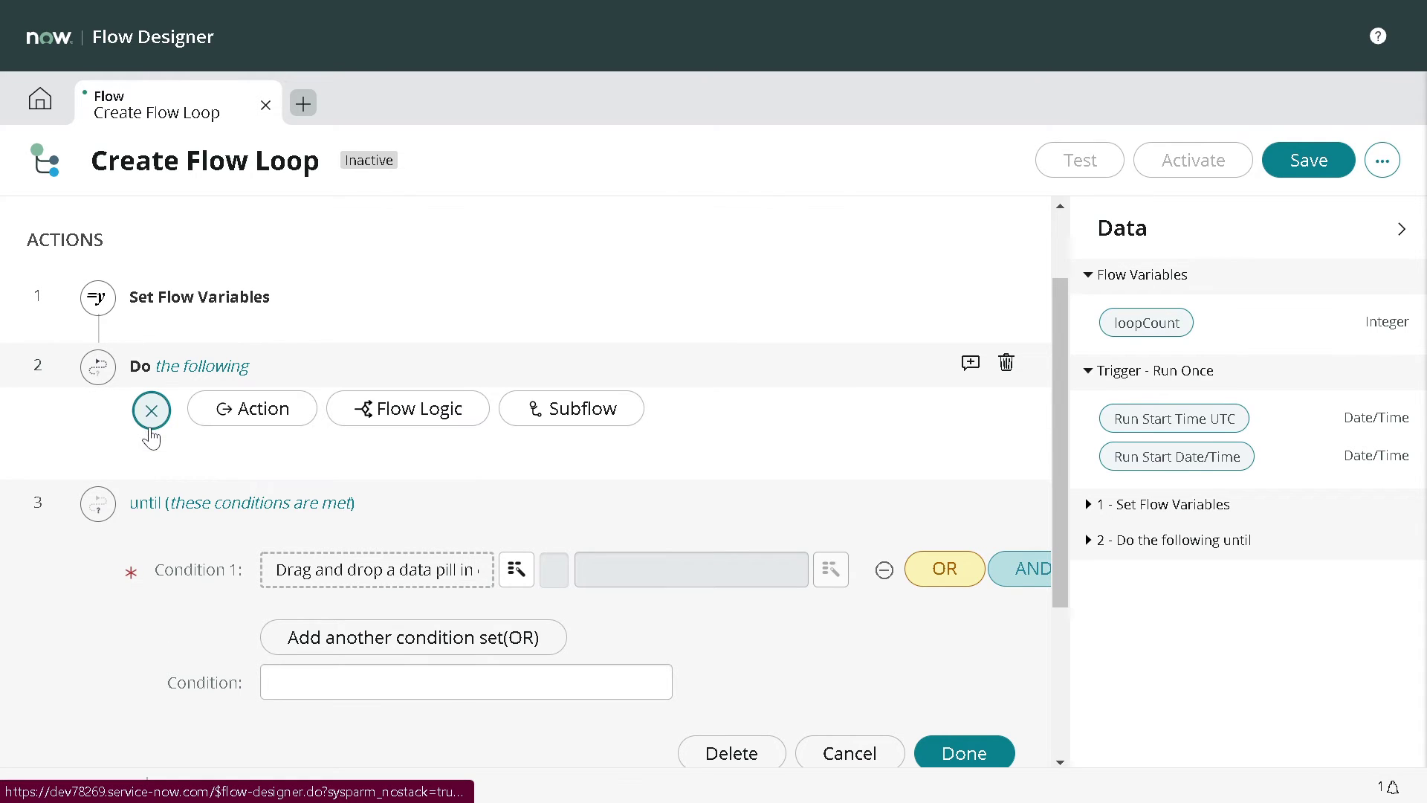
# - Search the actions for 'logs' and place the Log action inside the loop
pyautogui.click(252, 414)
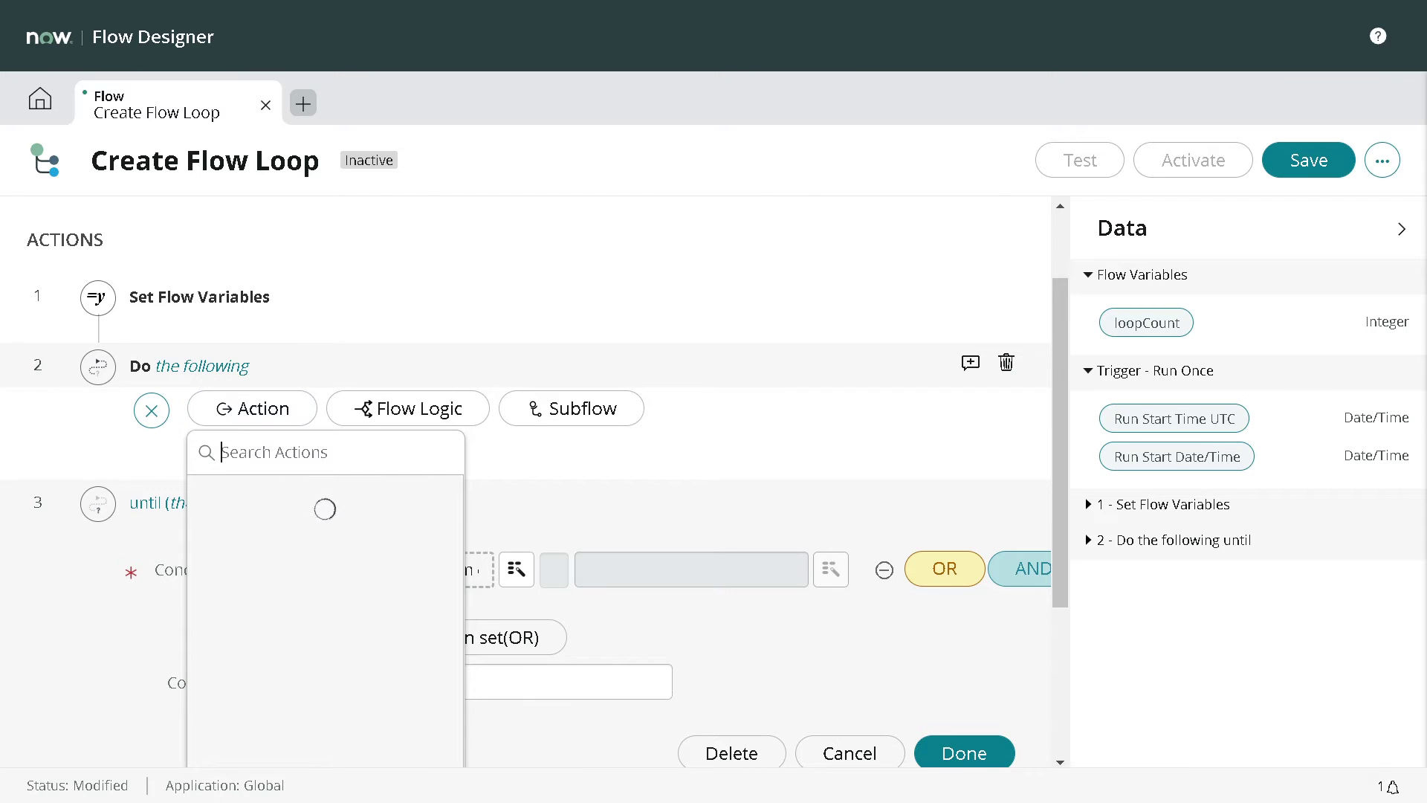
pyautogui.write('logs')
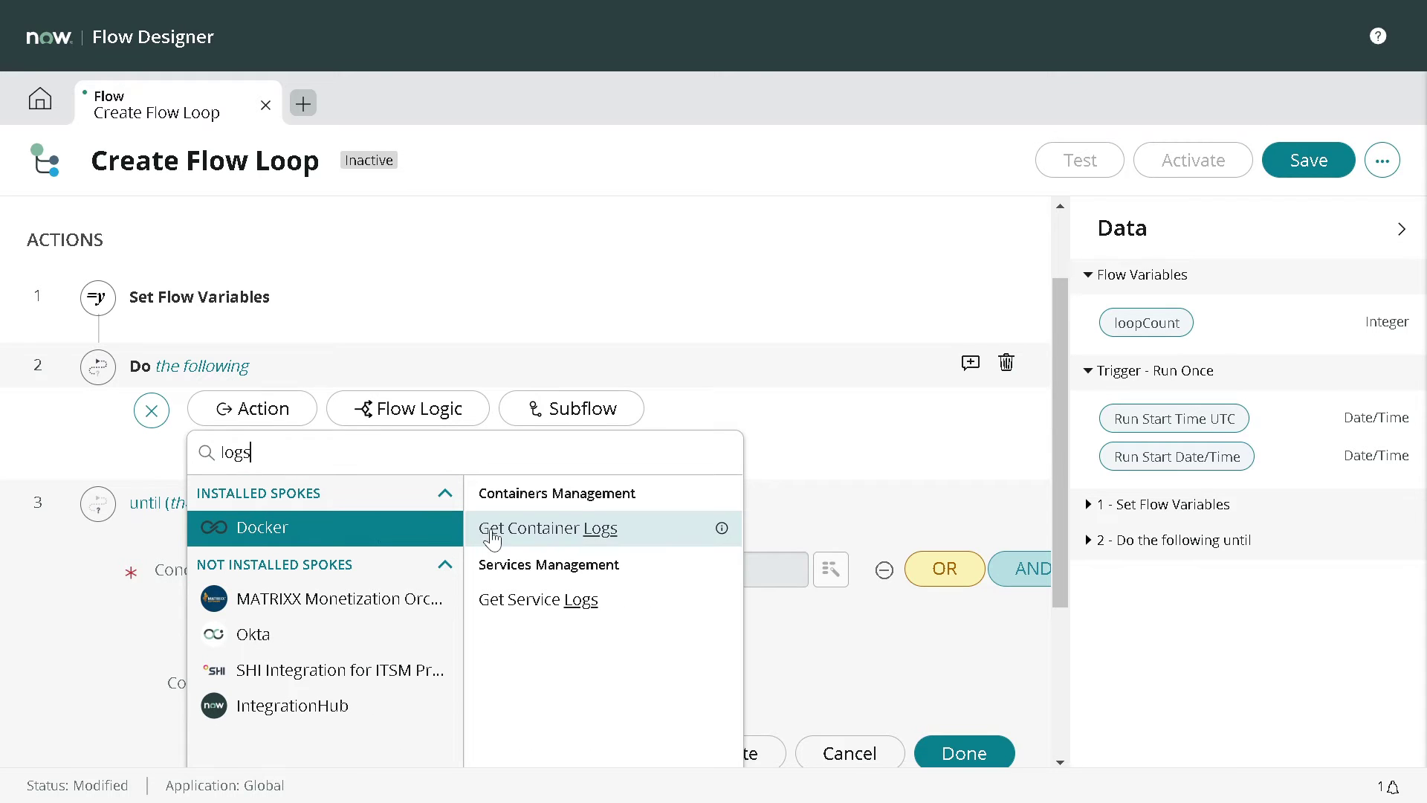
pyautogui.scroll(-2, 364, 493)
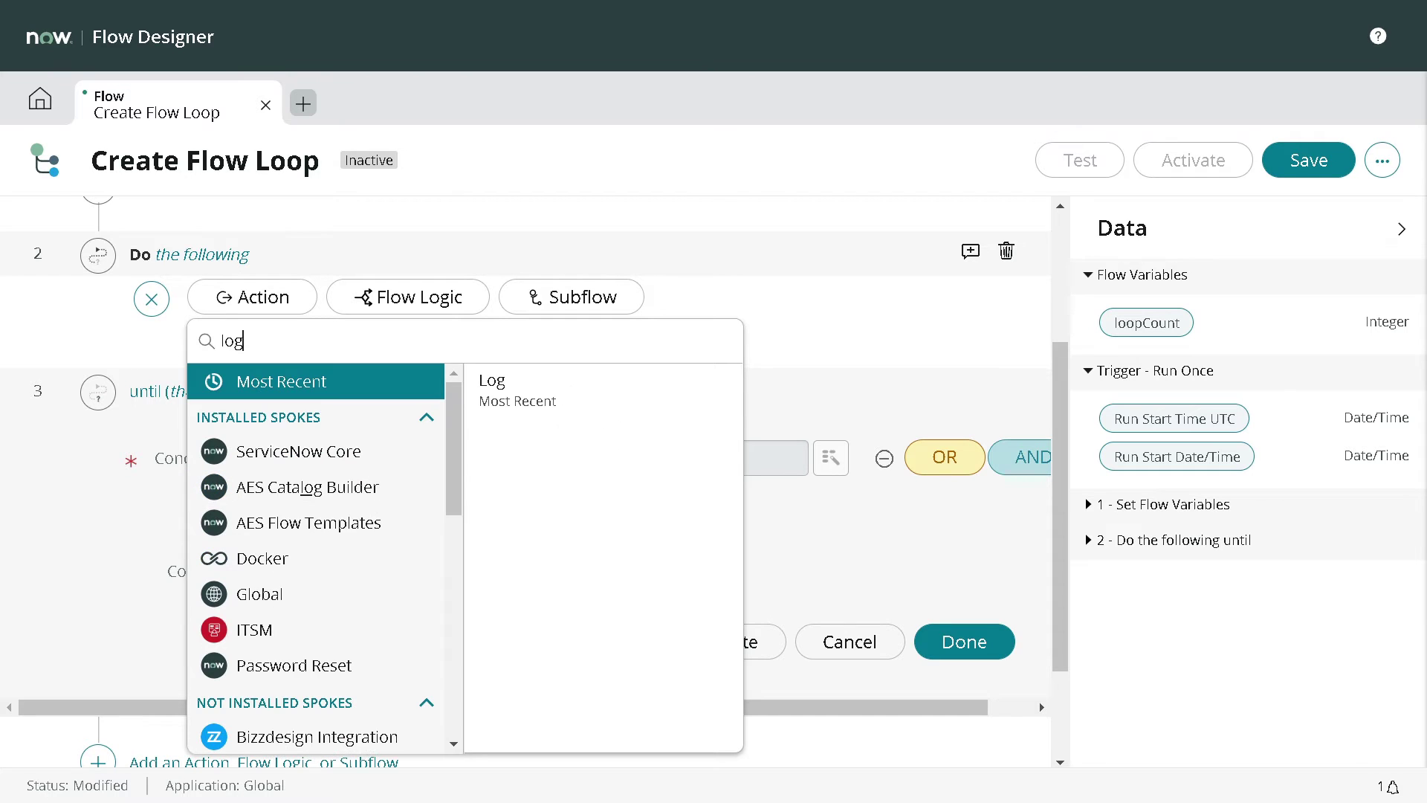
pyautogui.click(571, 411)
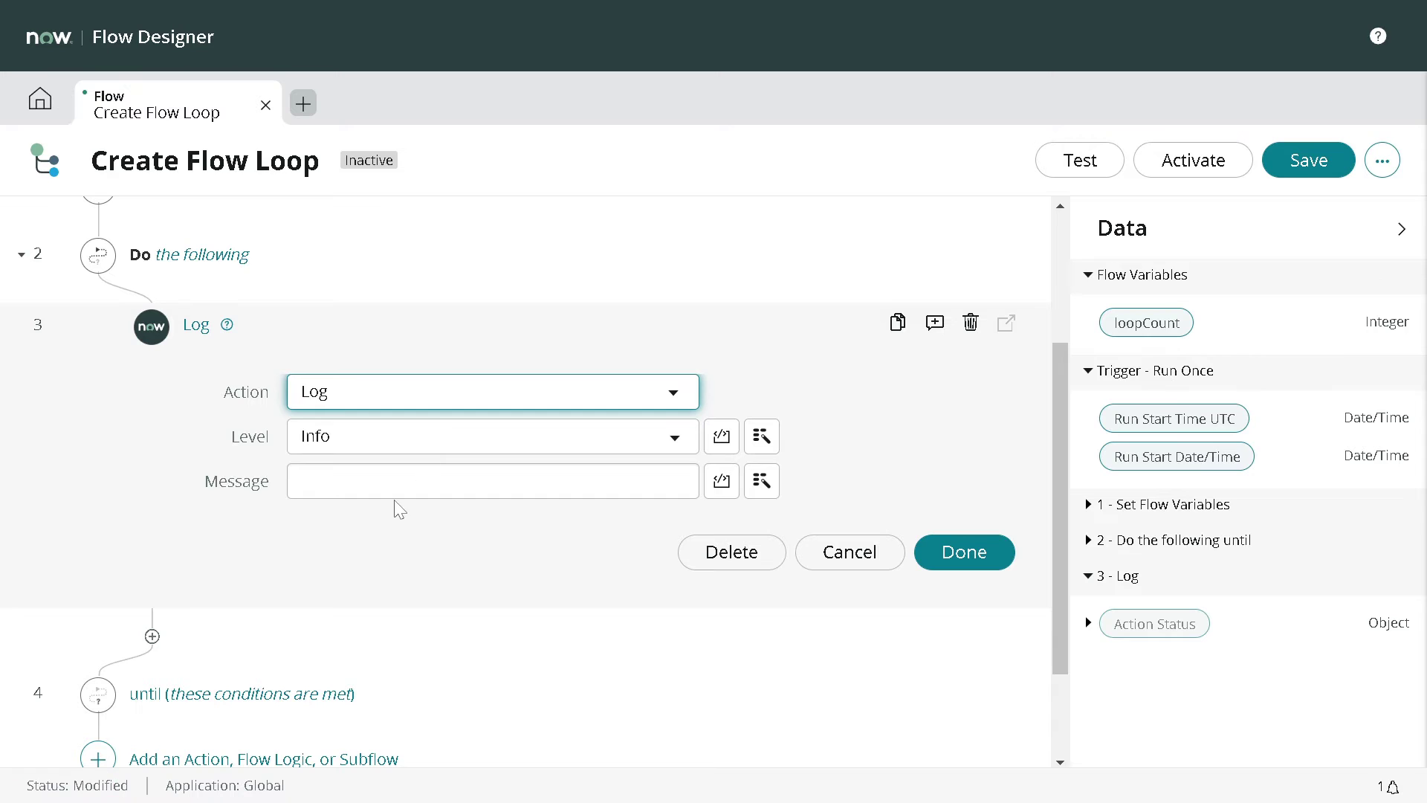
# - Enter the log message 'Please suscribe to Technomonk', fixing typos, and finish the Log step
pyautogui.click(493, 481)
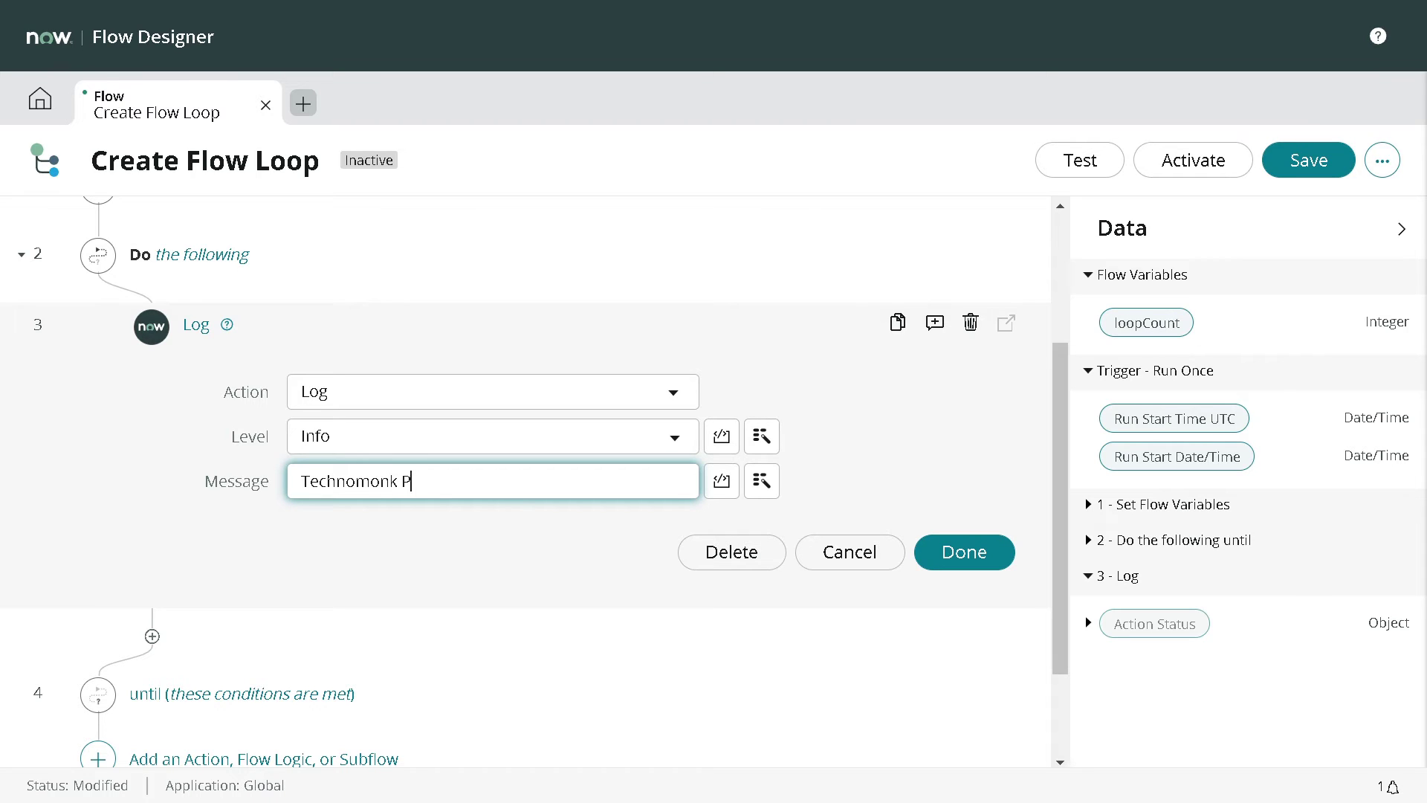
pyautogui.write('Technomonk Please')
pyautogui.press('BackSpace')
pyautogui.press('BackSpace')
pyautogui.press('BackSpace')
pyautogui.press('BackSpace')
pyautogui.press('BackSpace')
pyautogui.press('BackSpace')
pyautogui.press('BackSpace')
pyautogui.press('BackSpace')
pyautogui.press('BackSpace')
pyautogui.press('BackSpace')
pyautogui.press('BackSpace')
pyautogui.press('BackSpace')
pyautogui.press('BackSpace')
pyautogui.press('BackSpace')
pyautogui.press('BackSpace')
pyautogui.press('BackSpace')
pyautogui.press('BackSpace')
pyautogui.press('BackSpace')
pyautogui.write('Please suscribe to TE')
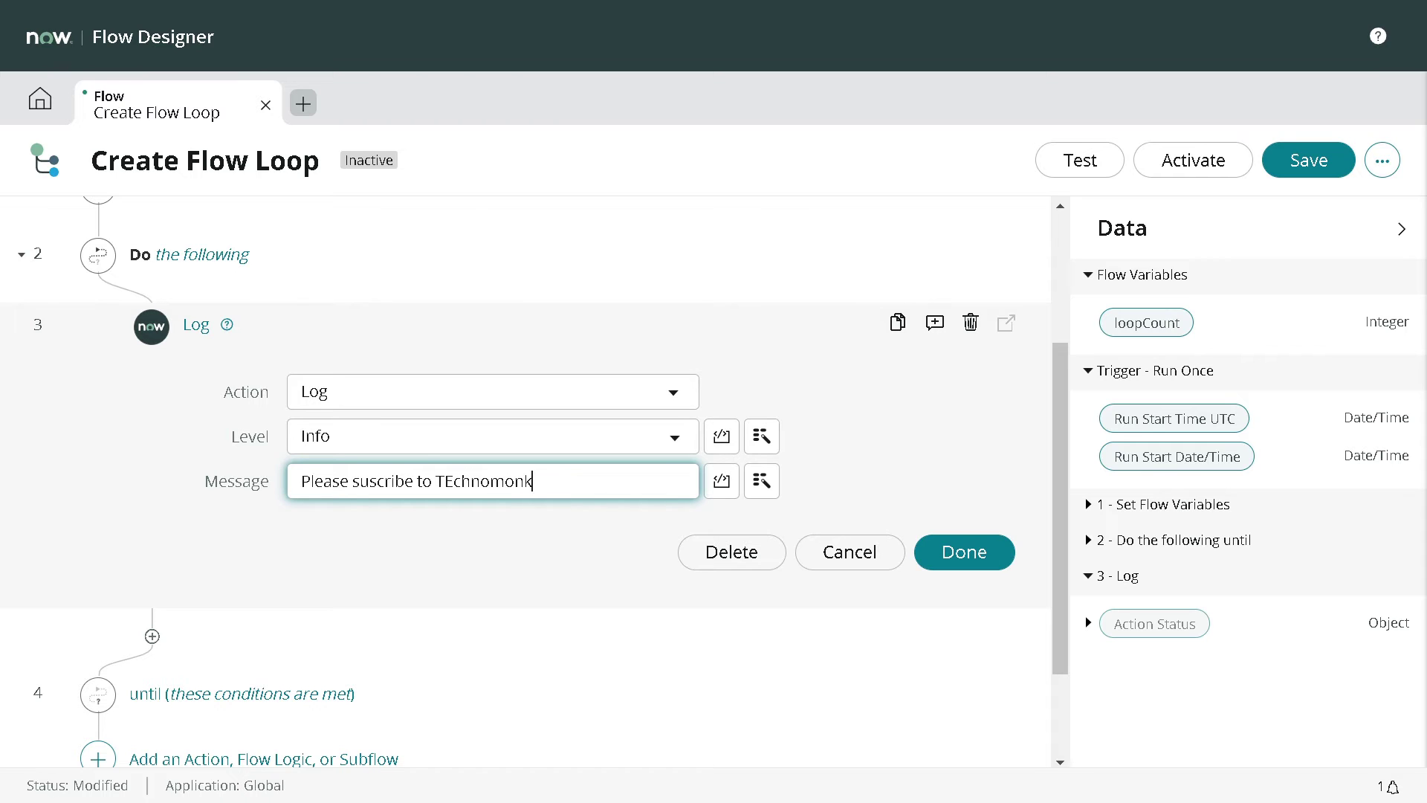
pyautogui.press('BackSpace')
pyautogui.press('BackSpace')
pyautogui.press('BackSpace')
pyautogui.press('BackSpace')
pyautogui.write('nom')
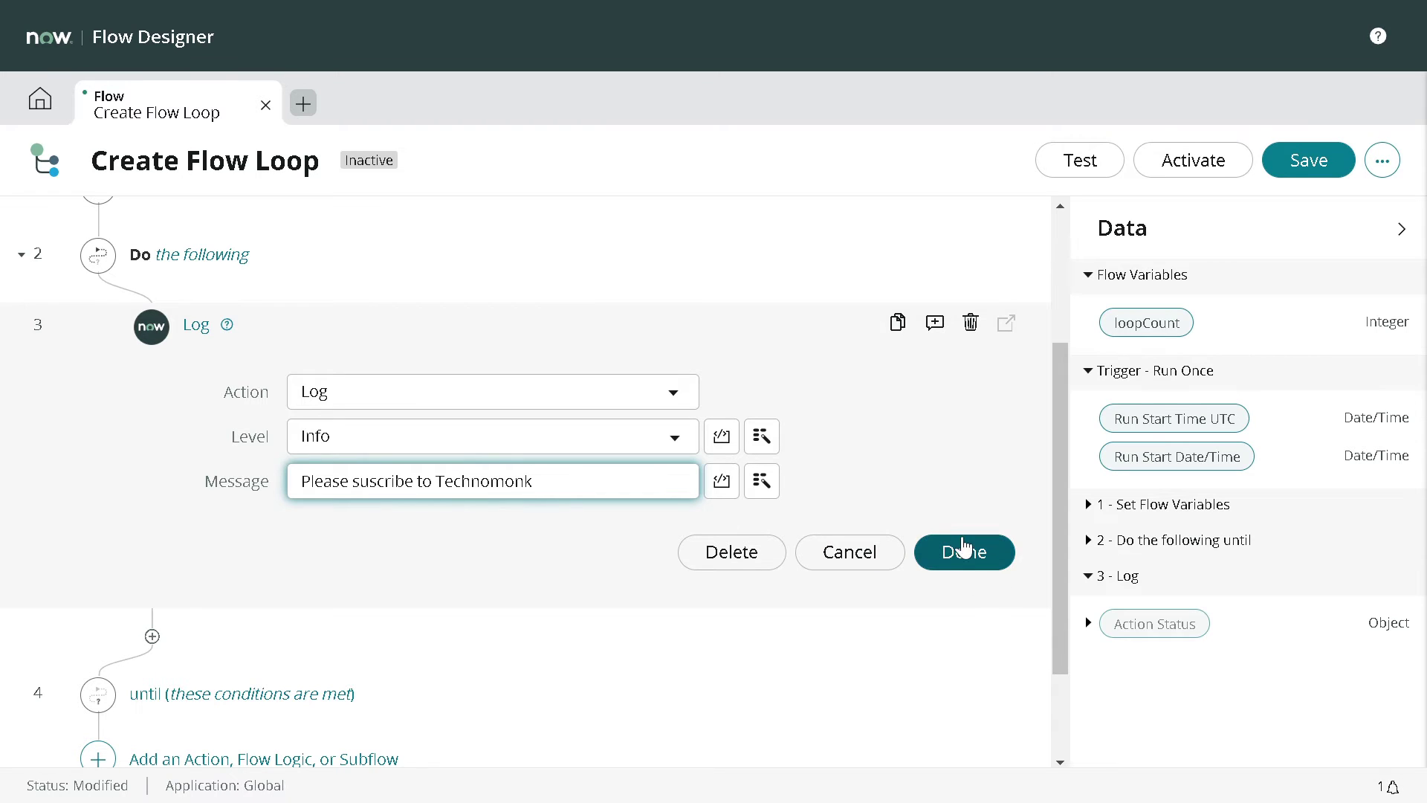
pyautogui.moveTo(610, 490); pyautogui.dragTo(151, 496)
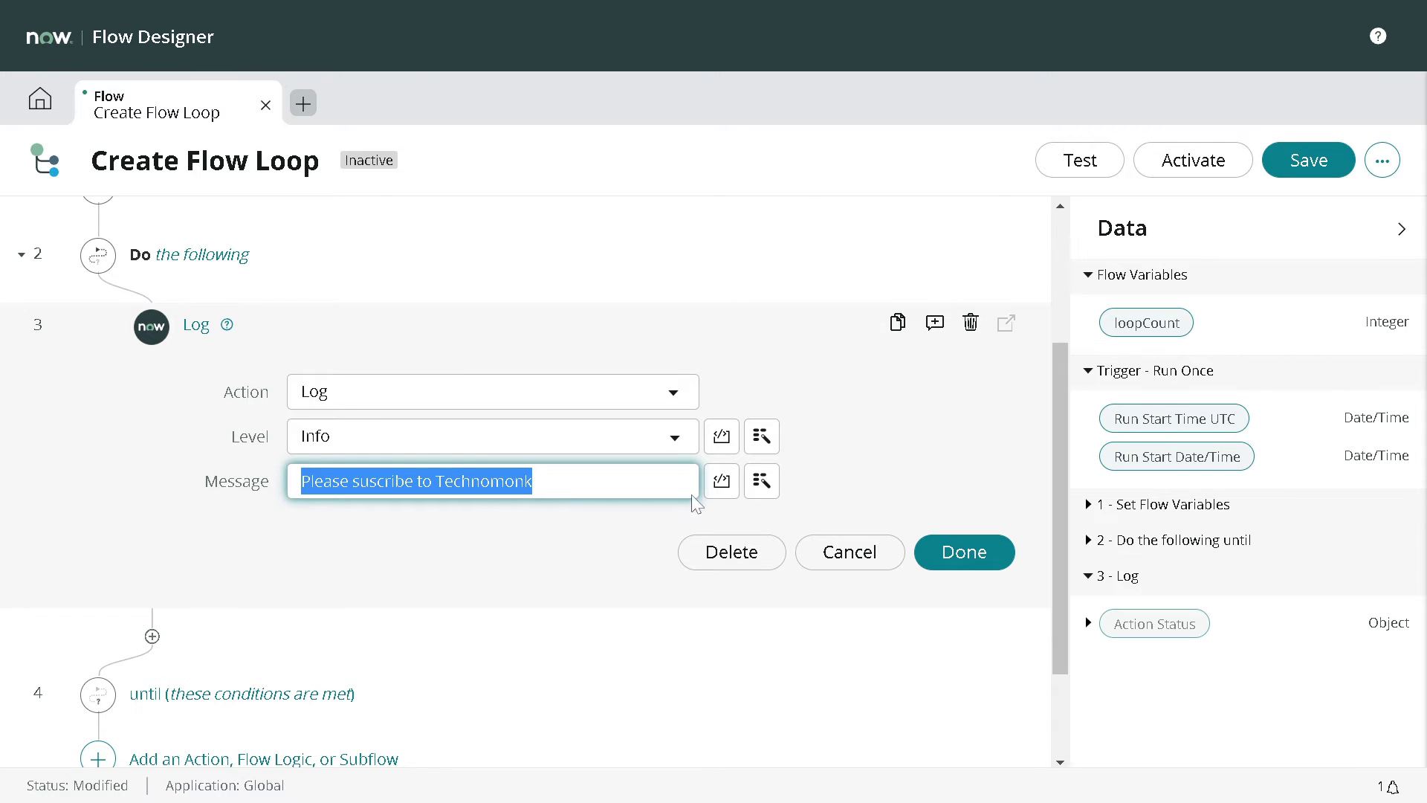
pyautogui.click(966, 556)
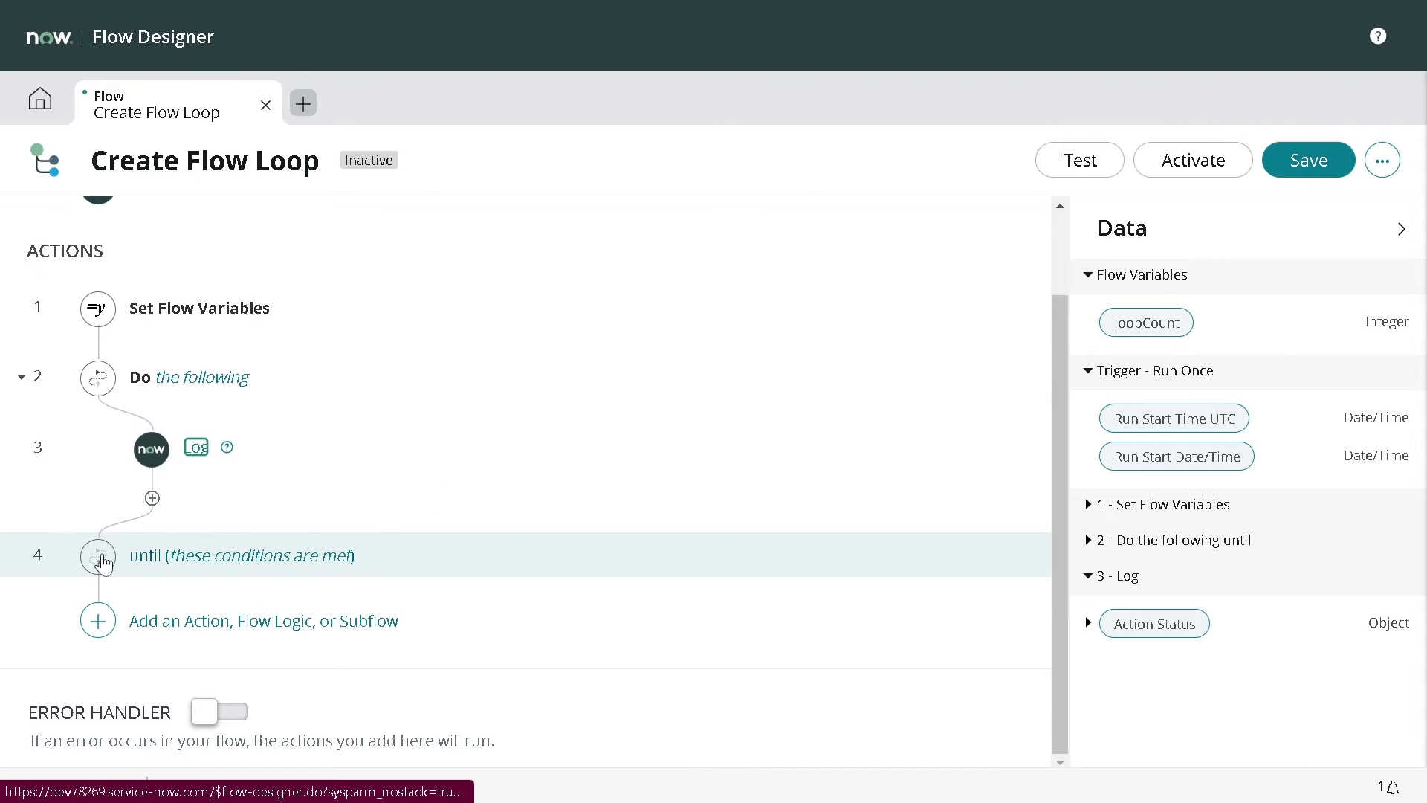
# - Insert a Set Flow Variables step after the Log step inside the loop
pyautogui.click(104, 559)
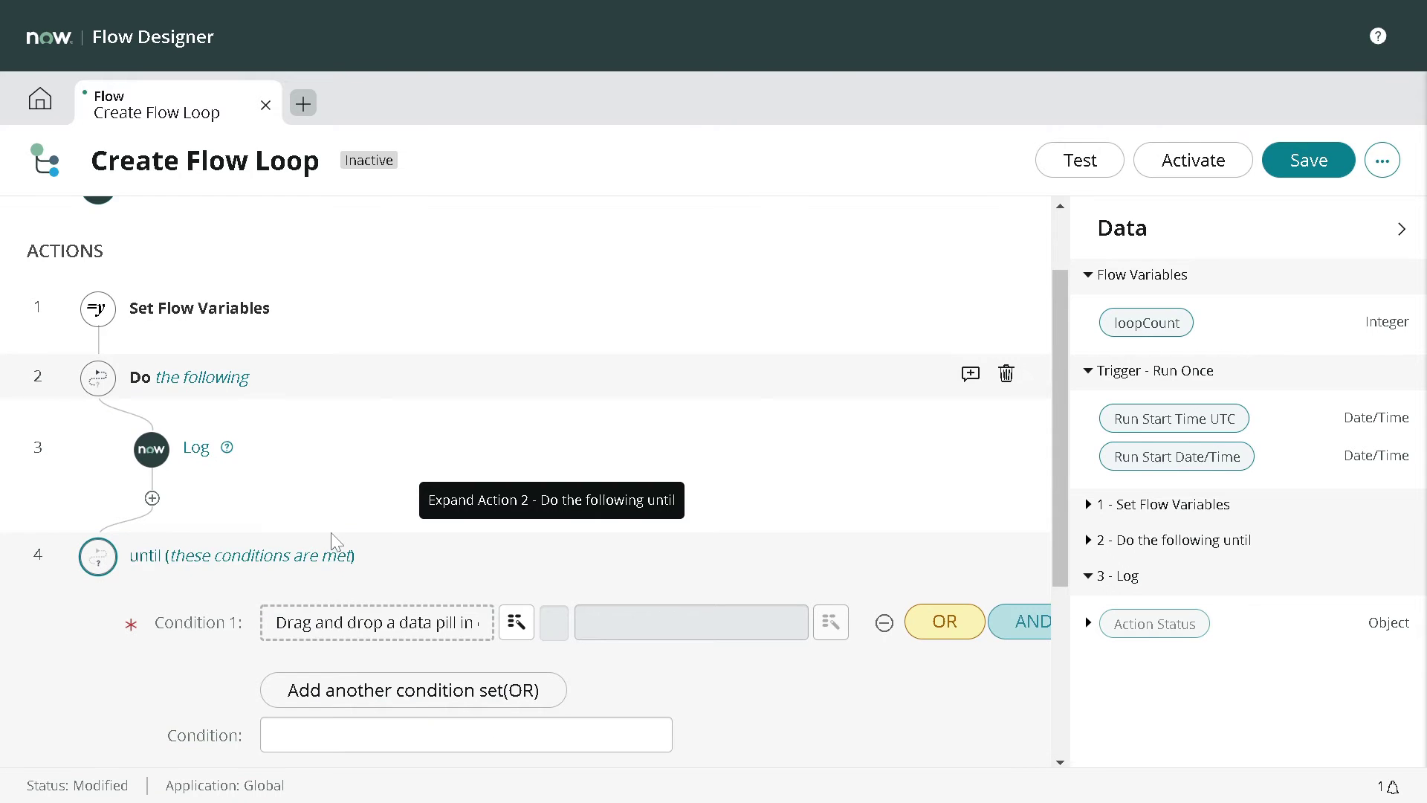
pyautogui.scroll(1, 466, 498)
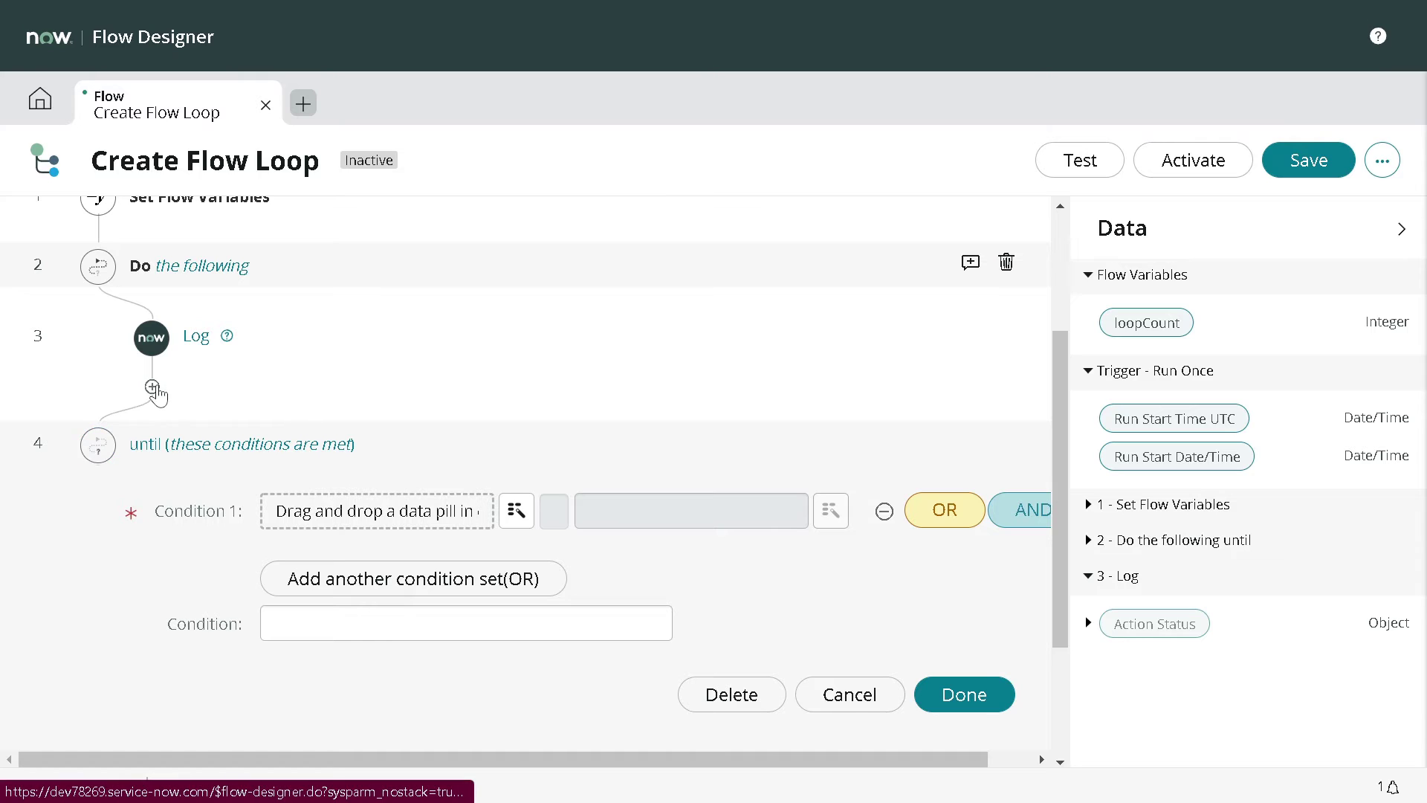
pyautogui.click(151, 387)
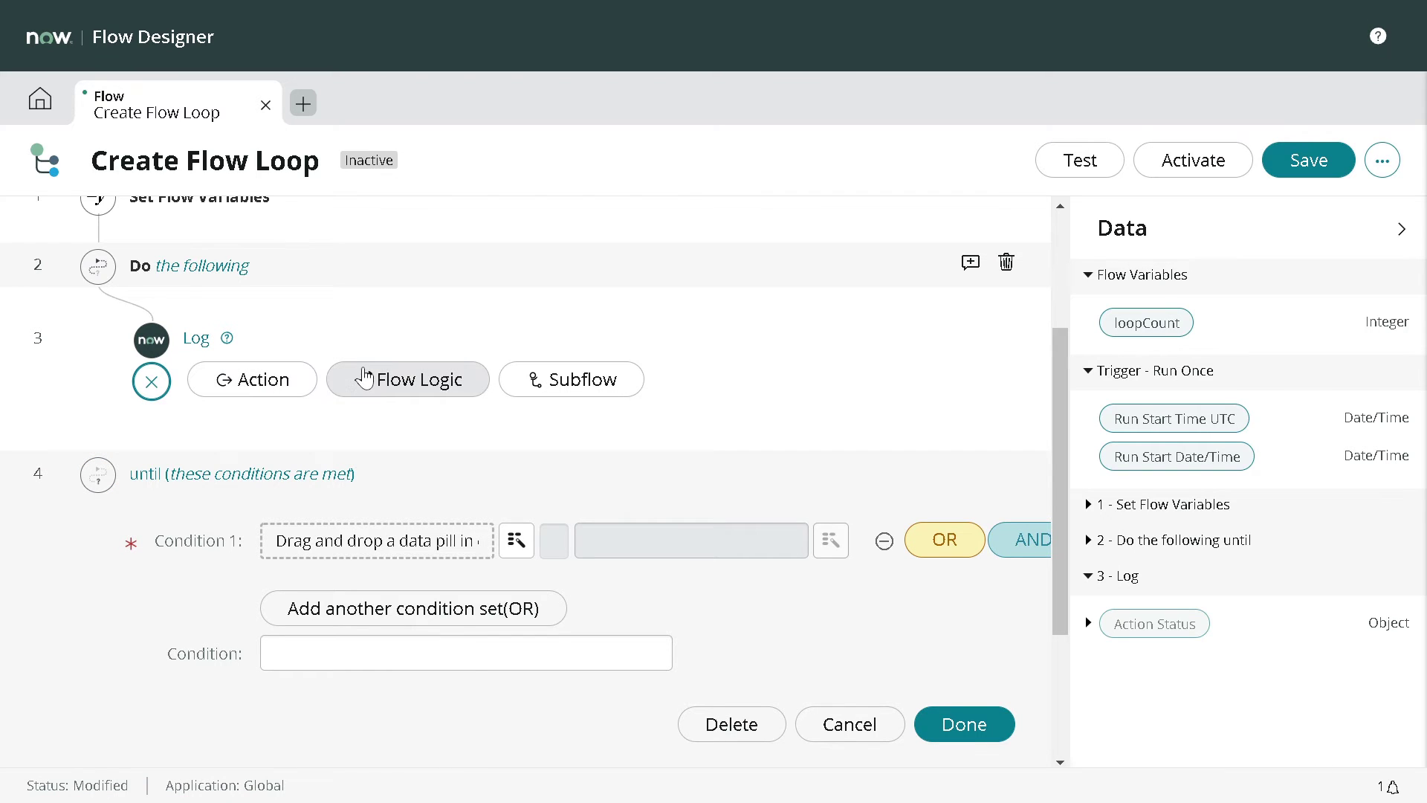
pyautogui.click(365, 378)
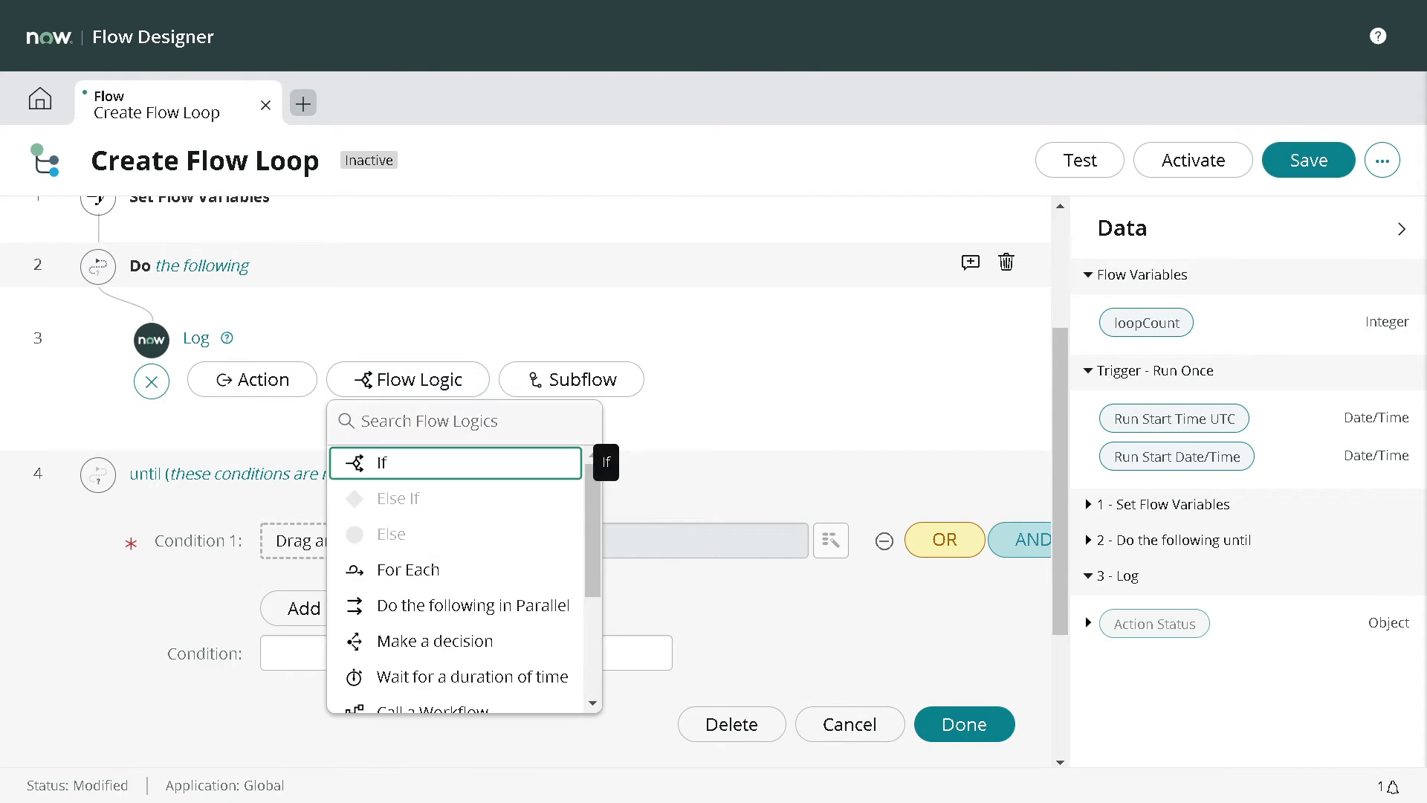
pyautogui.scroll(-3, 424, 564)
pyautogui.scroll(-1, 417, 578)
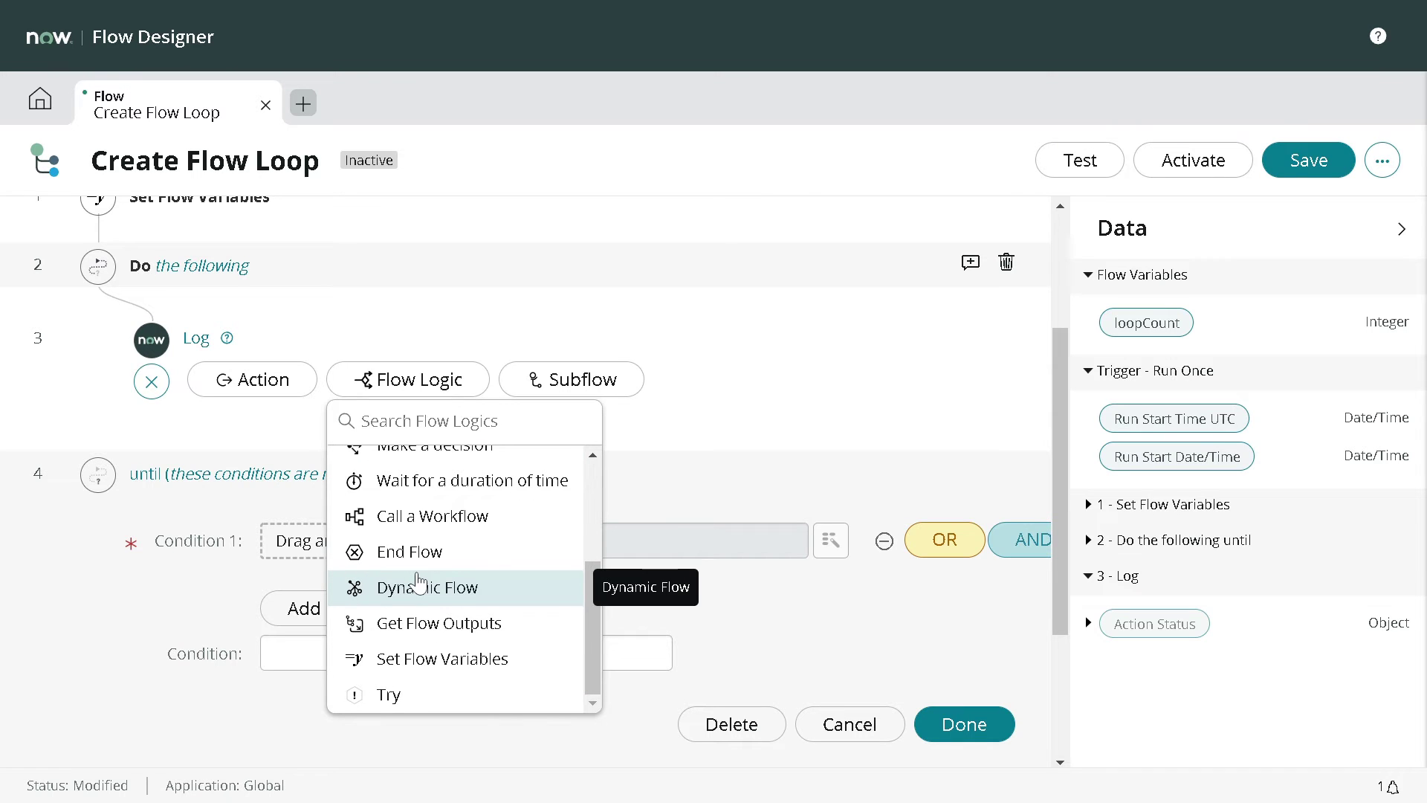
pyautogui.click(427, 660)
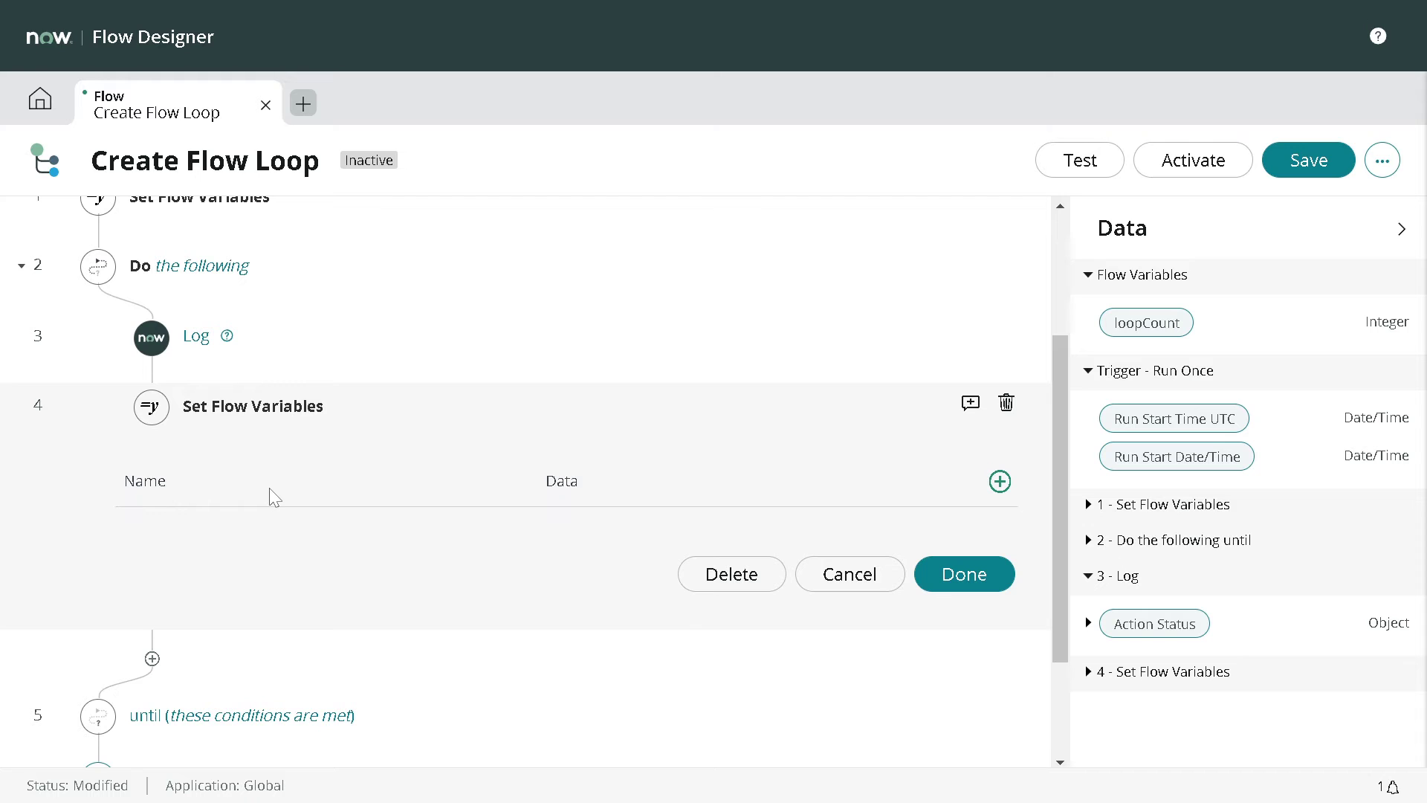
# - Add a row that assigns loopCount the Flow Variables ▸ loopCount data pill
pyautogui.click(1000, 483)
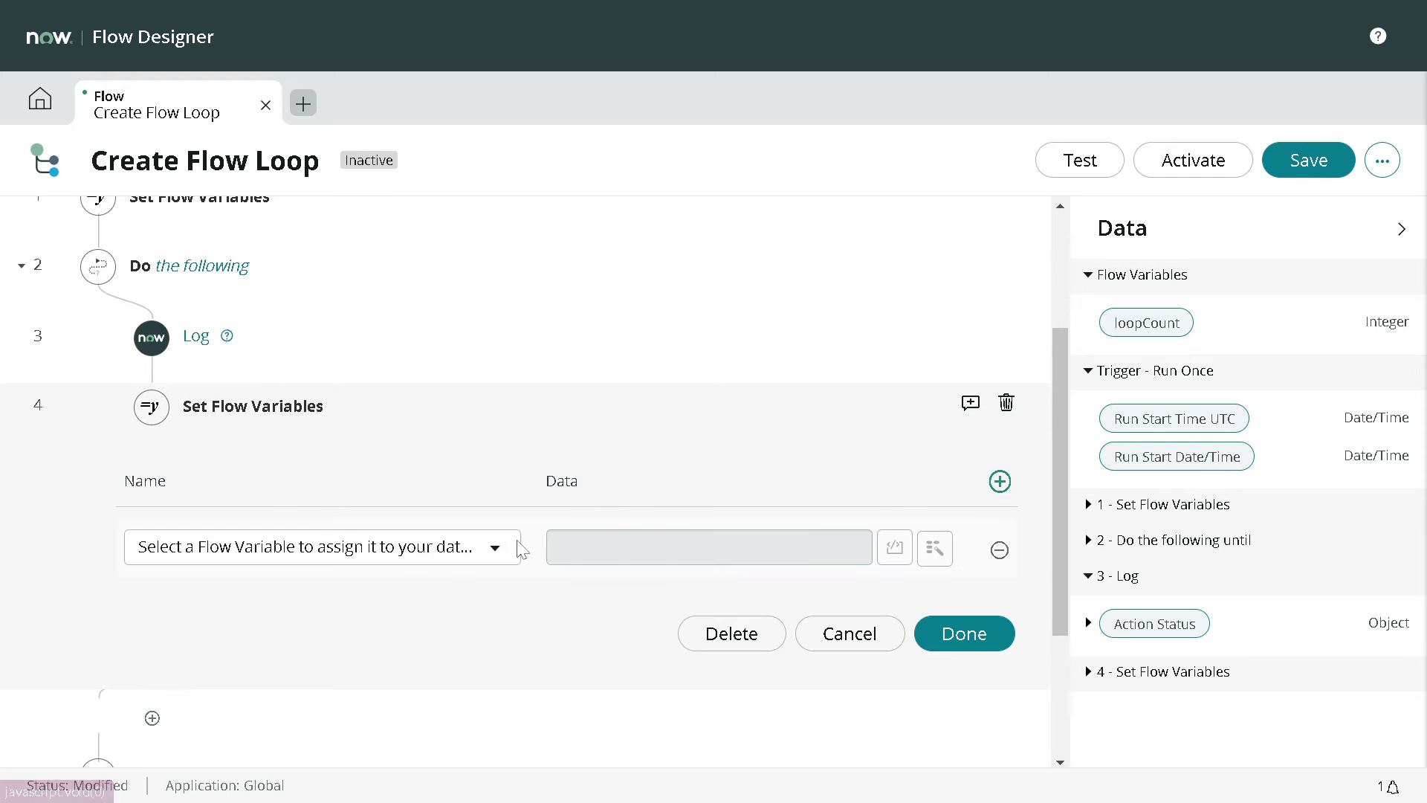
pyautogui.click(492, 546)
pyautogui.click(260, 694)
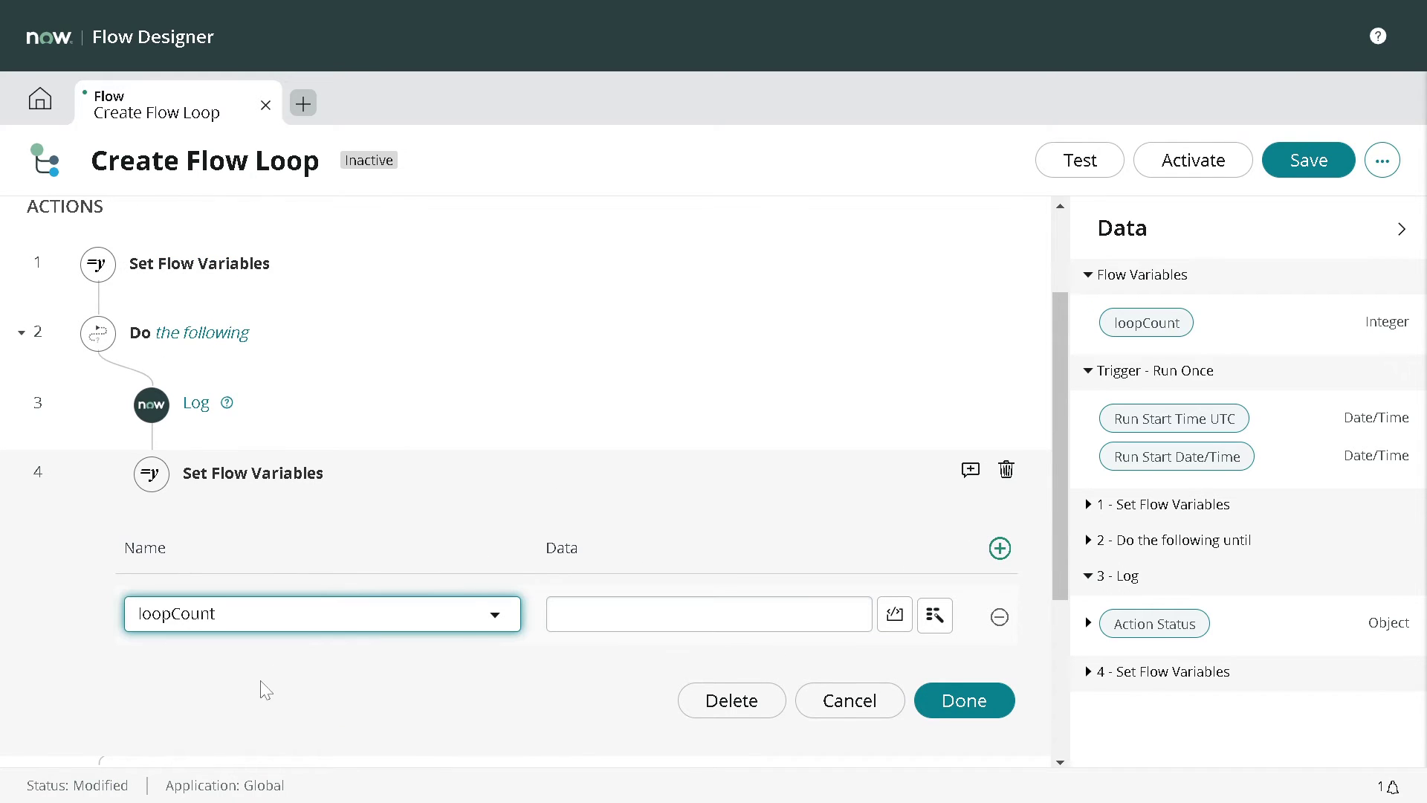
pyautogui.scroll(-2, 520, 595)
pyautogui.moveTo(1160, 342); pyautogui.dragTo(616, 518)
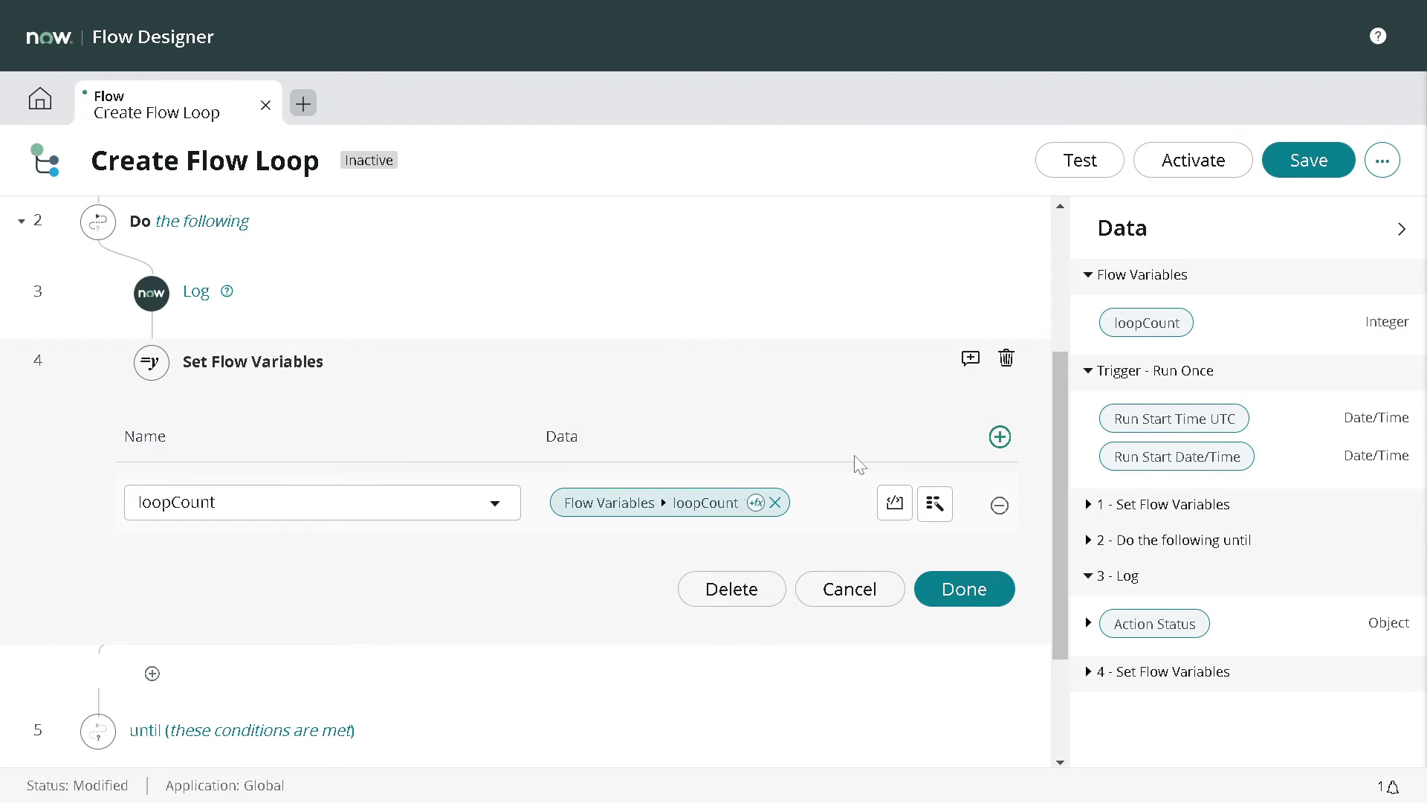
# - Open the transform functions for the loopCount data pill
pyautogui.scroll(1, 69, 327)
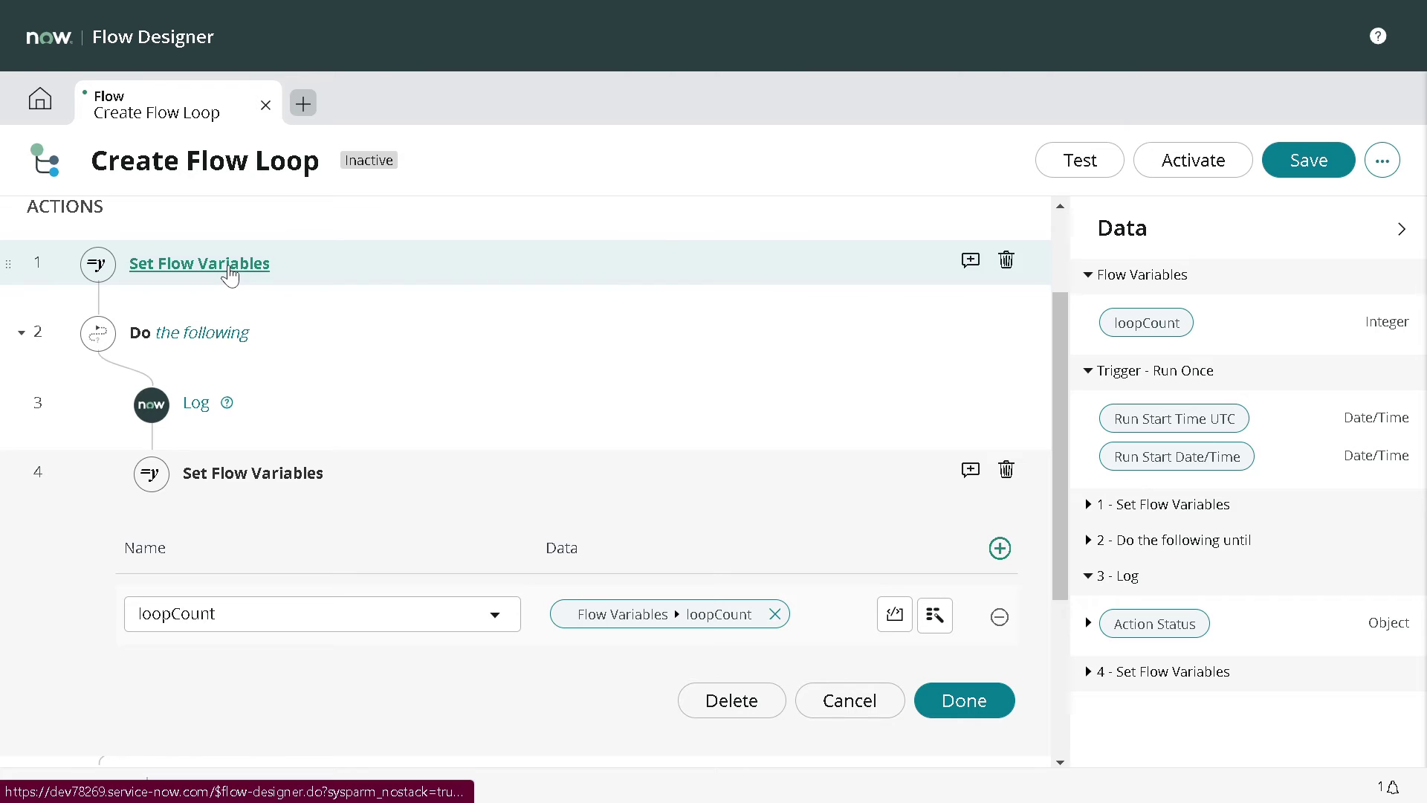
pyautogui.scroll(-2, 494, 408)
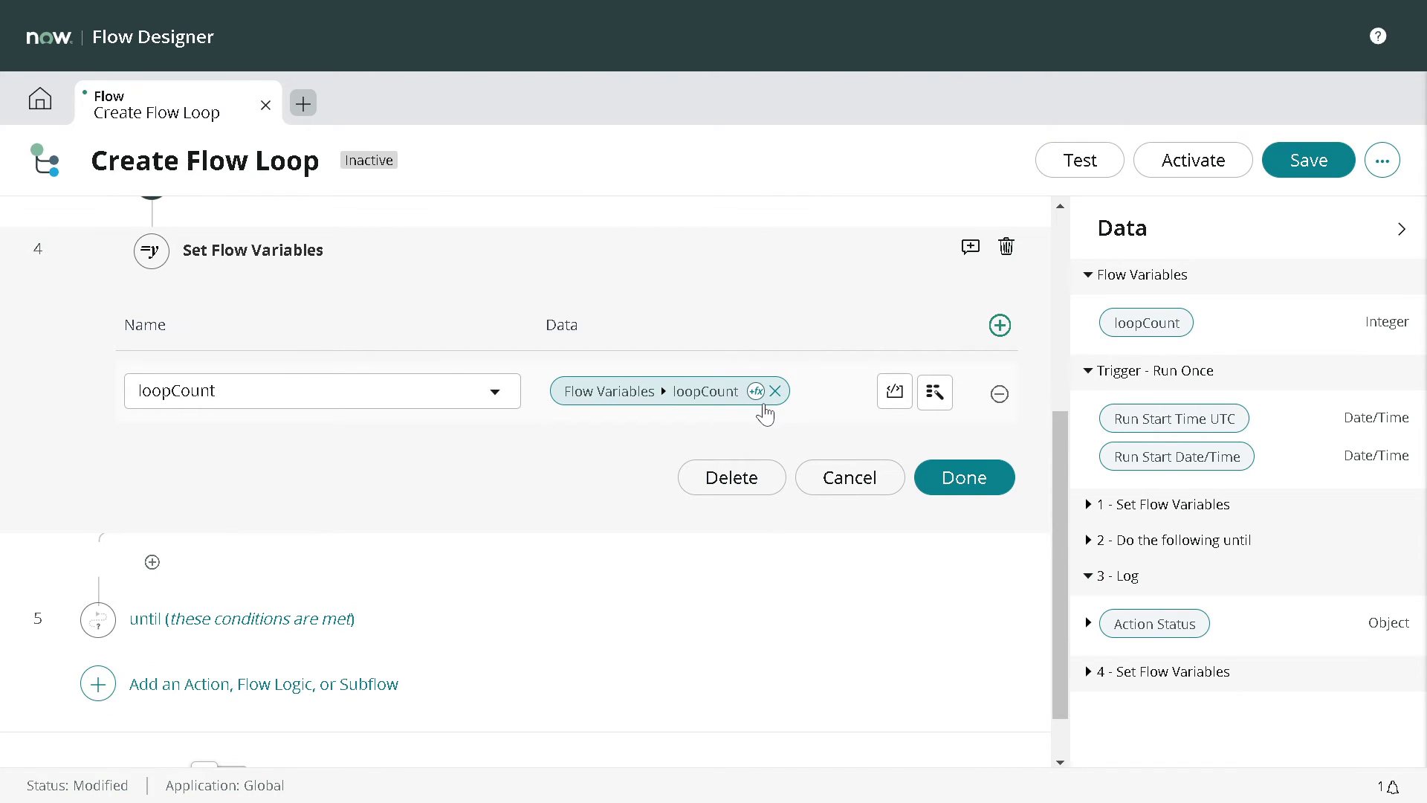
pyautogui.hotkey('ctrl', '+')
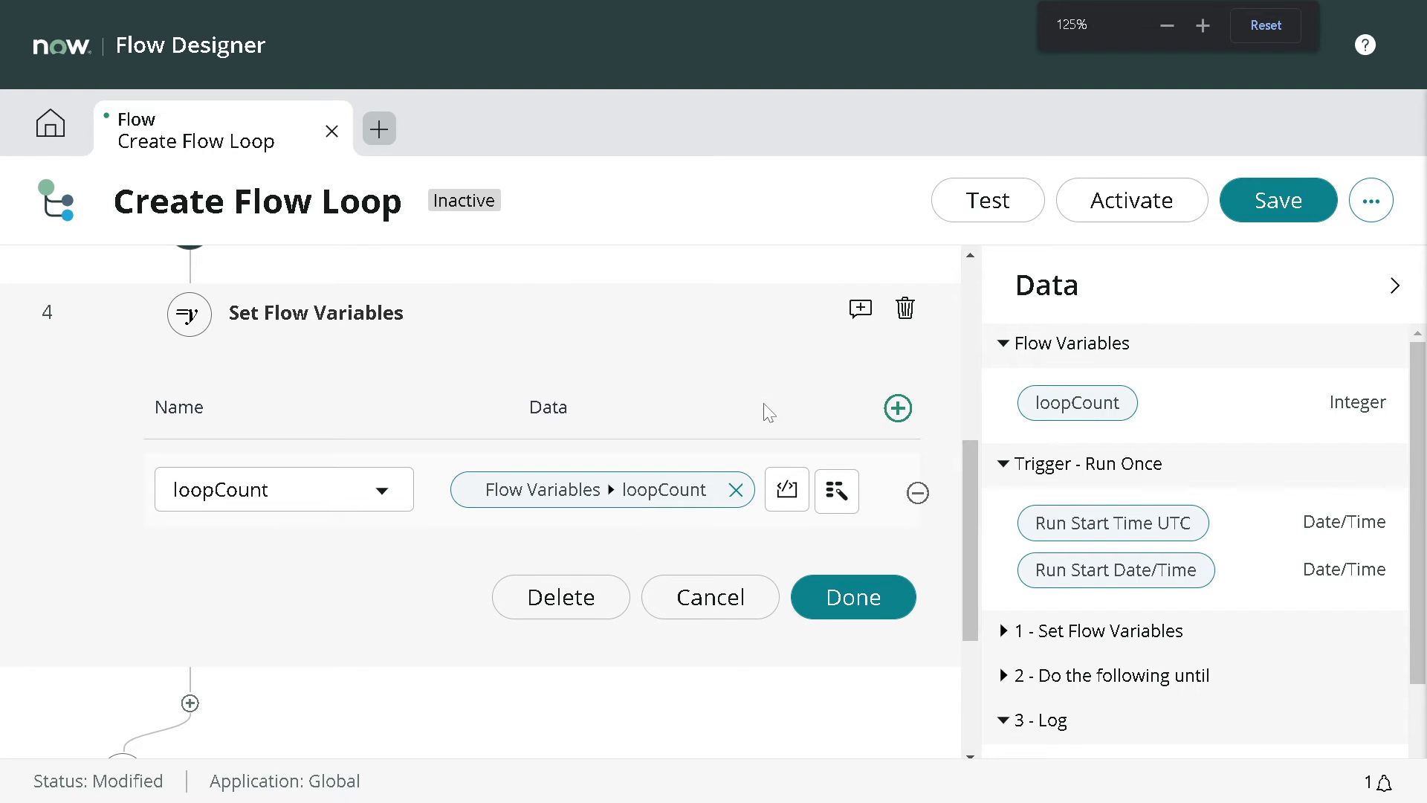
pyautogui.moveTo(712, 505)
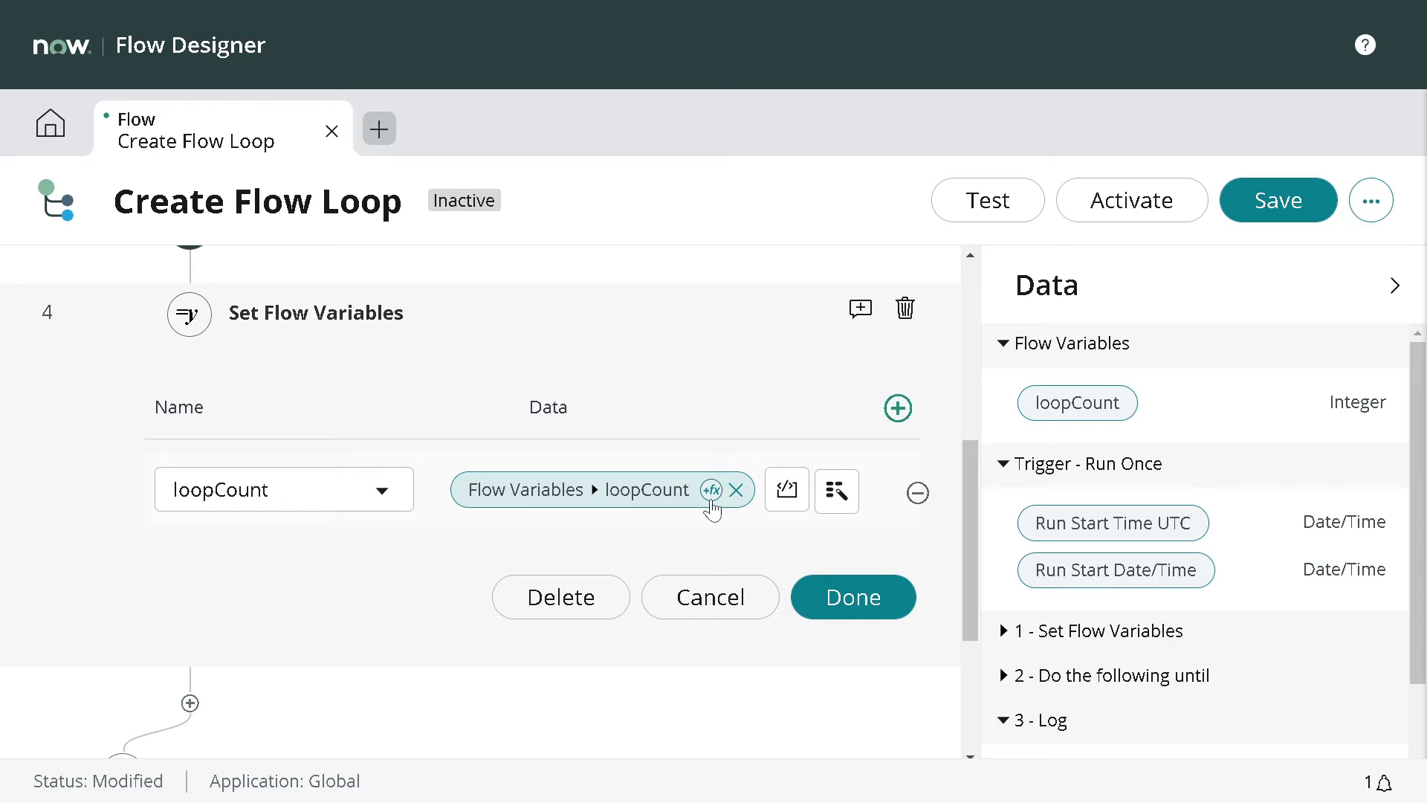
pyautogui.click(711, 500)
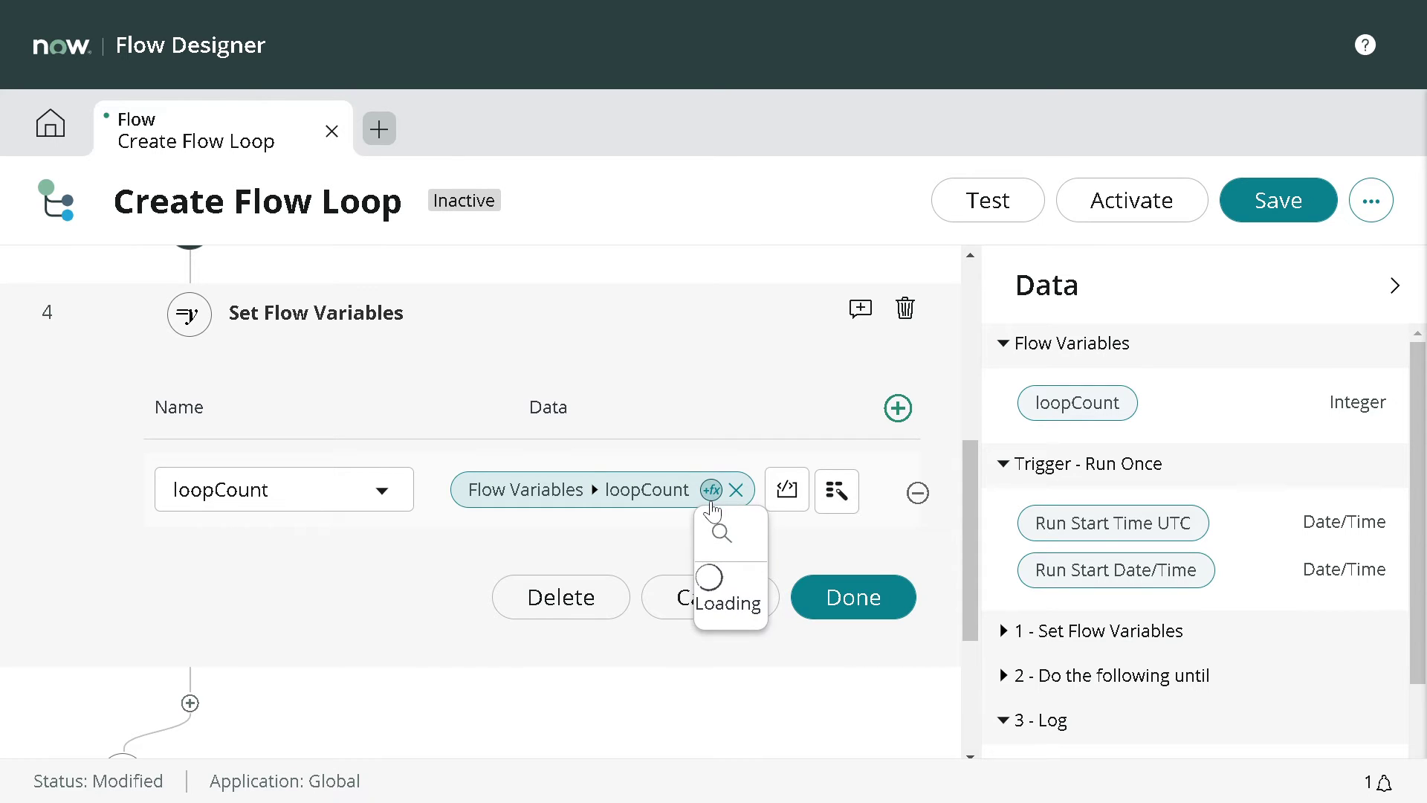
pyautogui.scroll(-2, 704, 344)
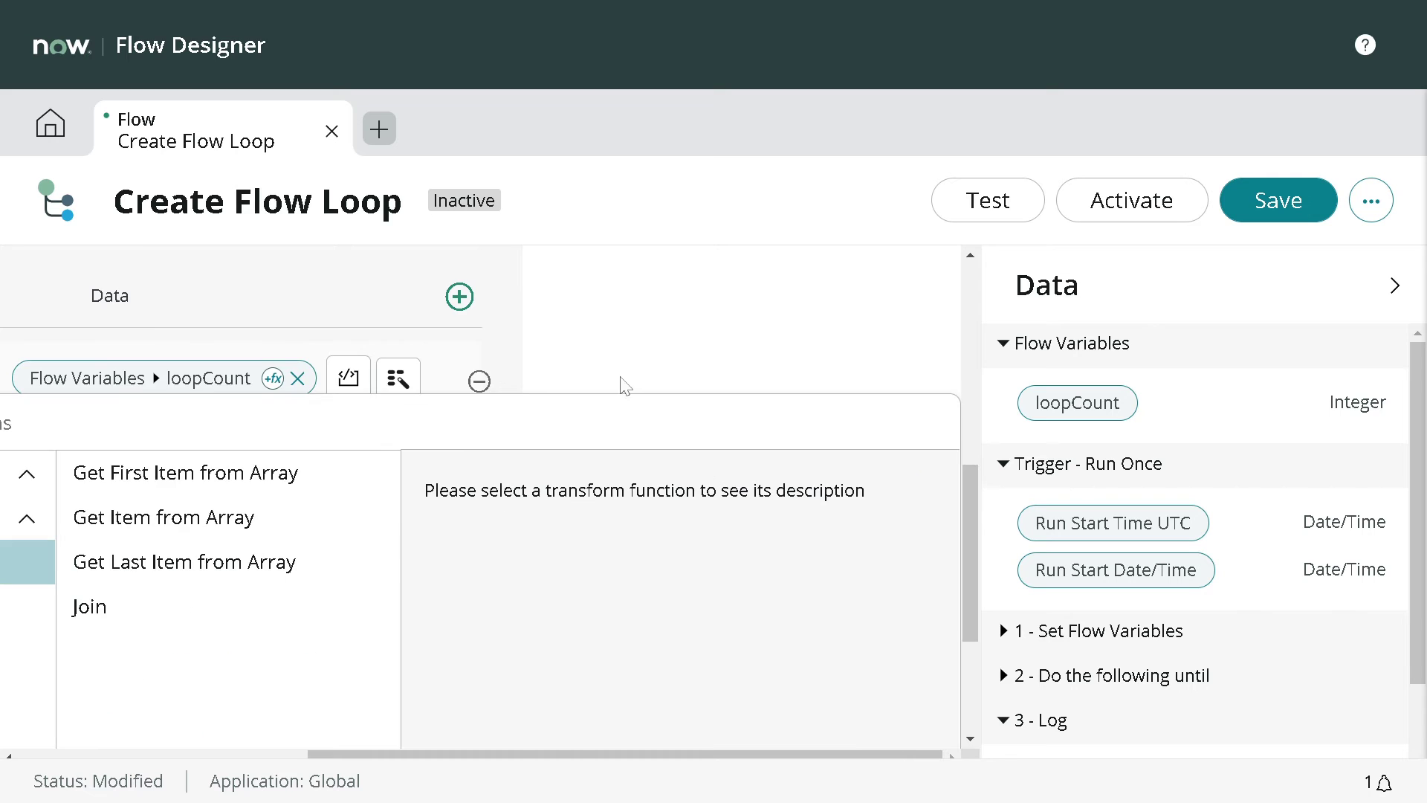
pyautogui.moveTo(304, 579)
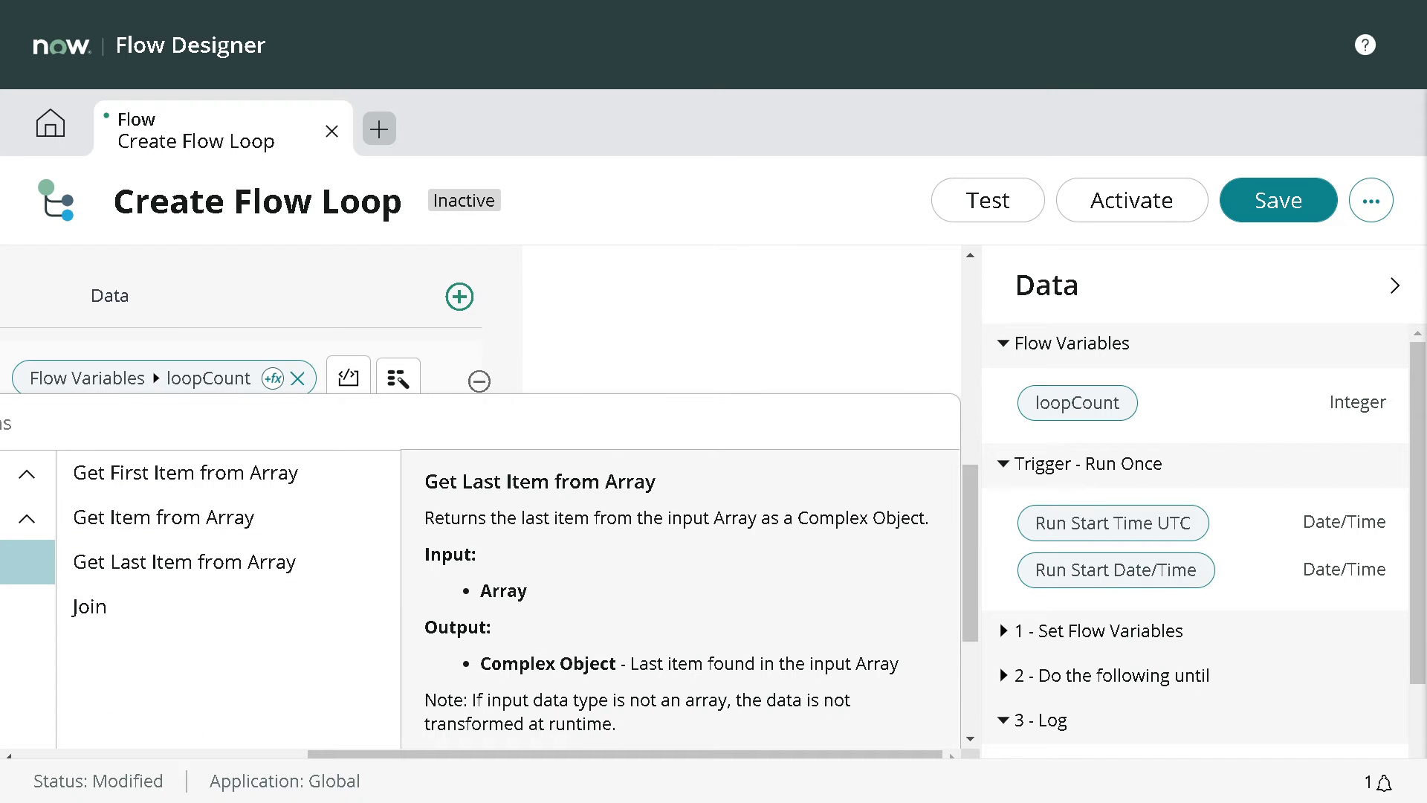
pyautogui.moveTo(453, 754); pyautogui.dragTo(163, 754)
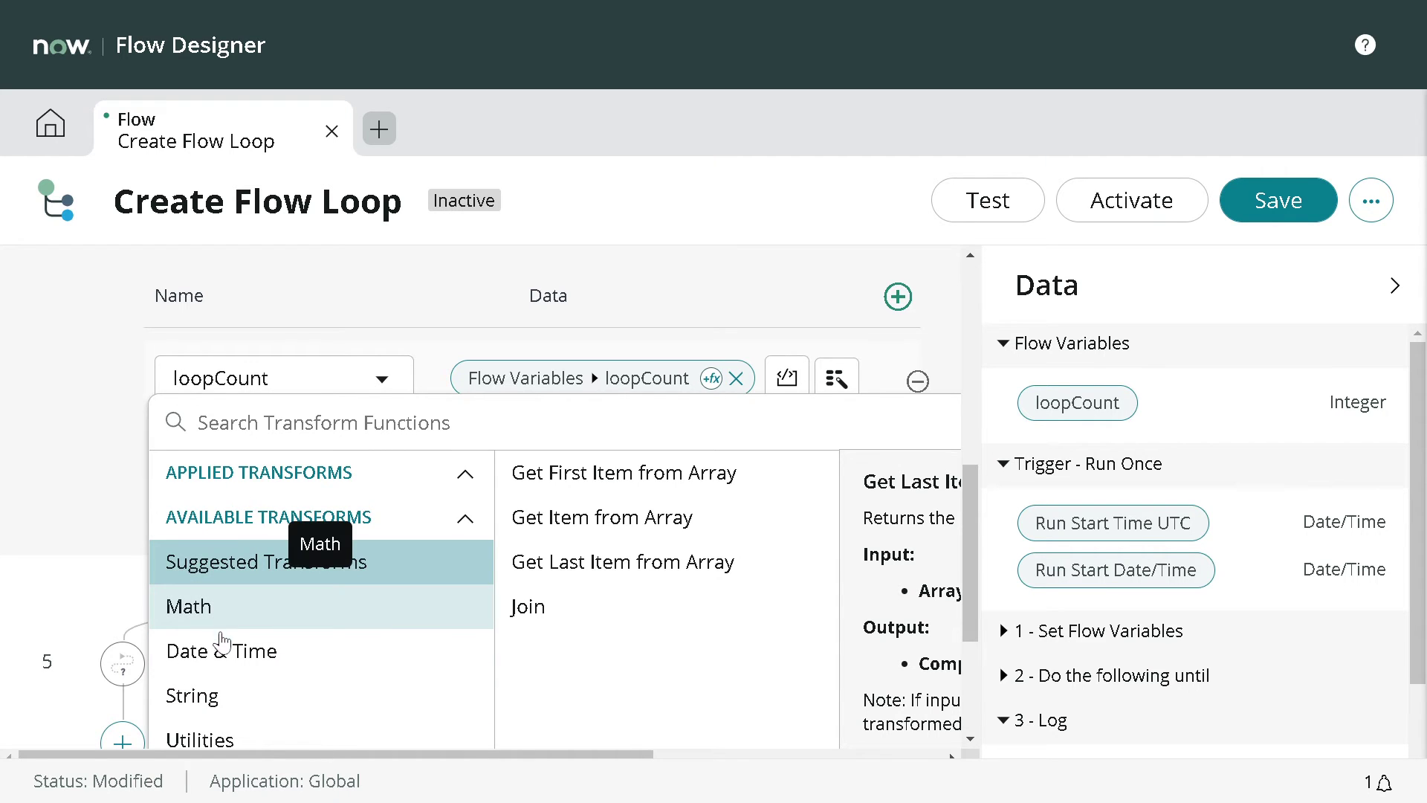
pyautogui.scroll(-2, 225, 653)
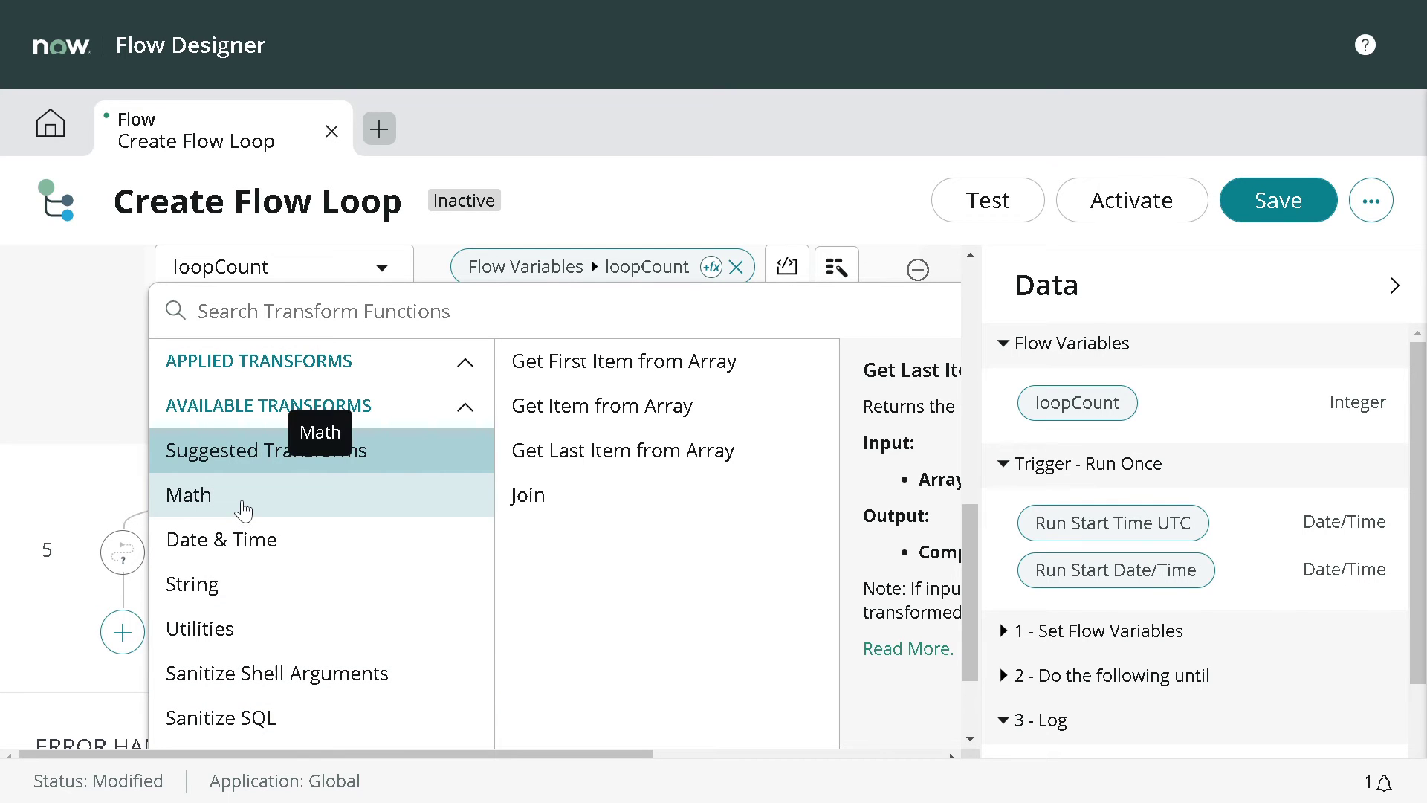
# - Apply Math > Subtract with 1 to loopCount and finish the Set Flow Variables step
pyautogui.click(243, 510)
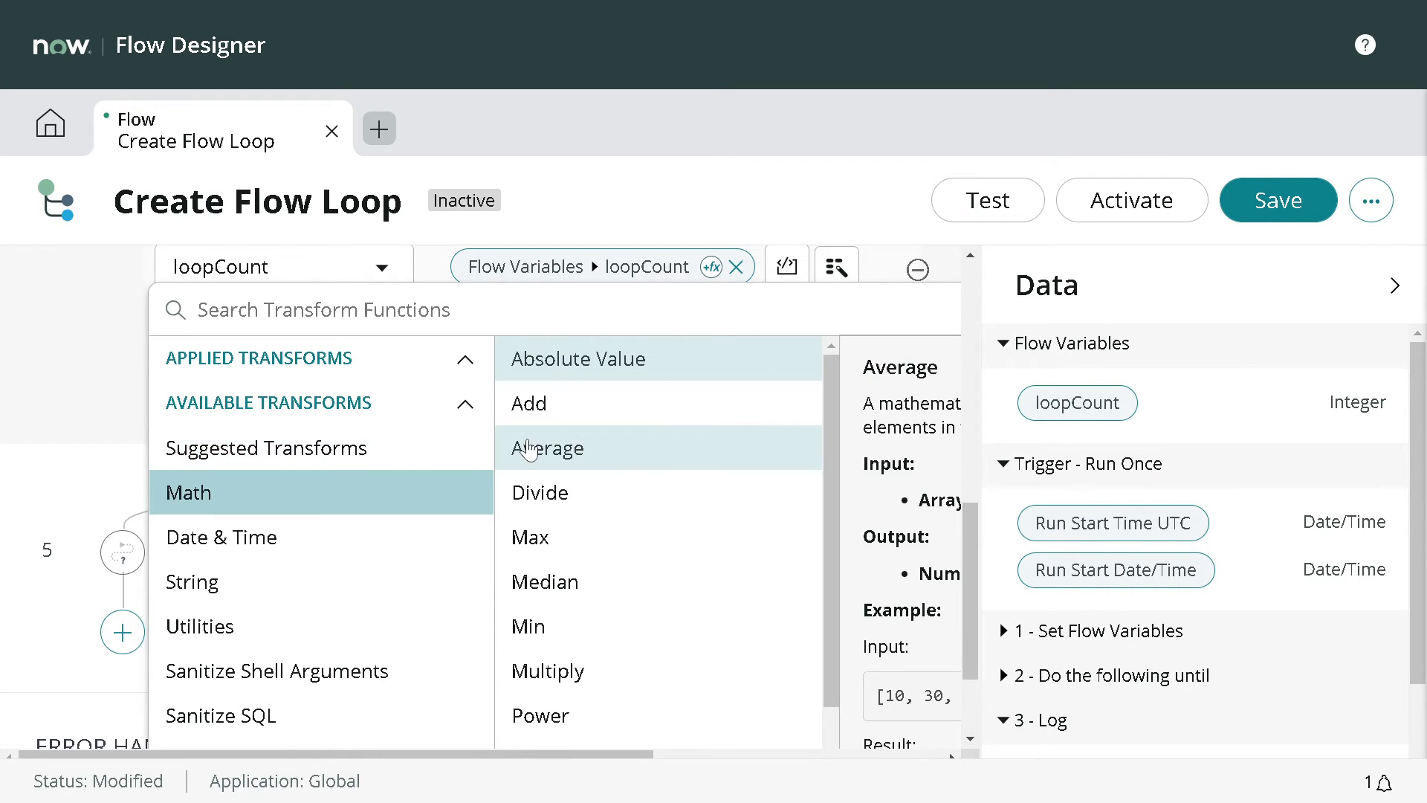
pyautogui.scroll(-5, 529, 448)
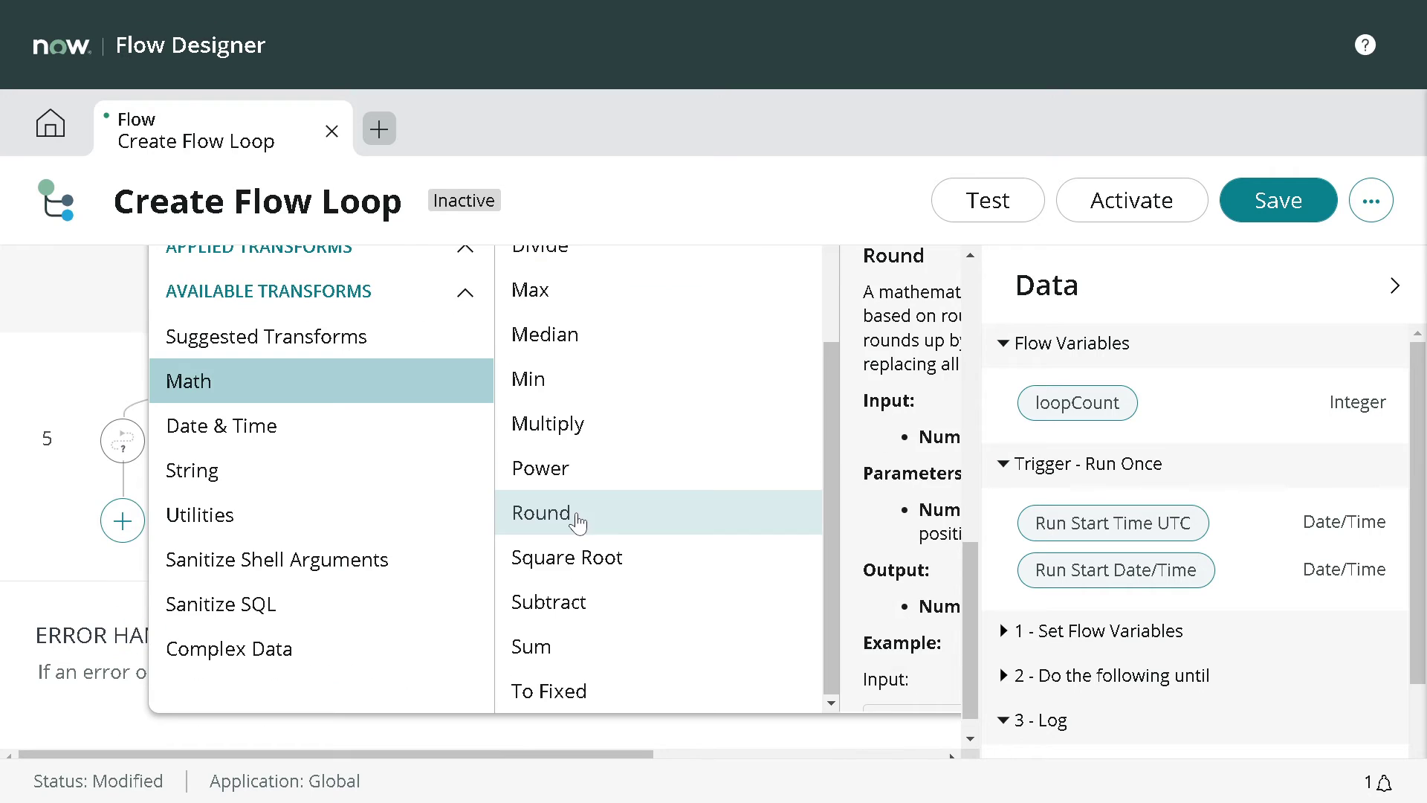
pyautogui.click(579, 602)
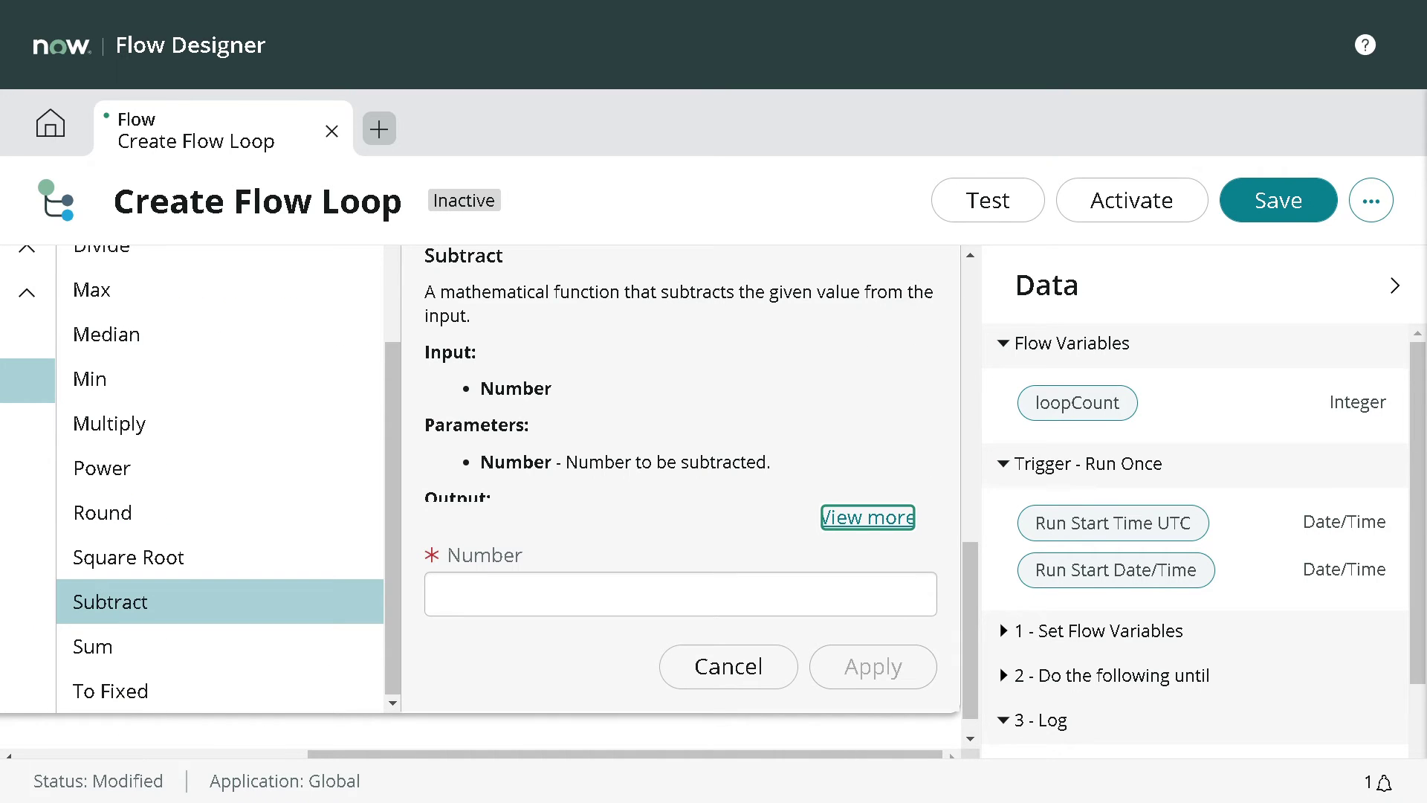
pyautogui.press('Tab')
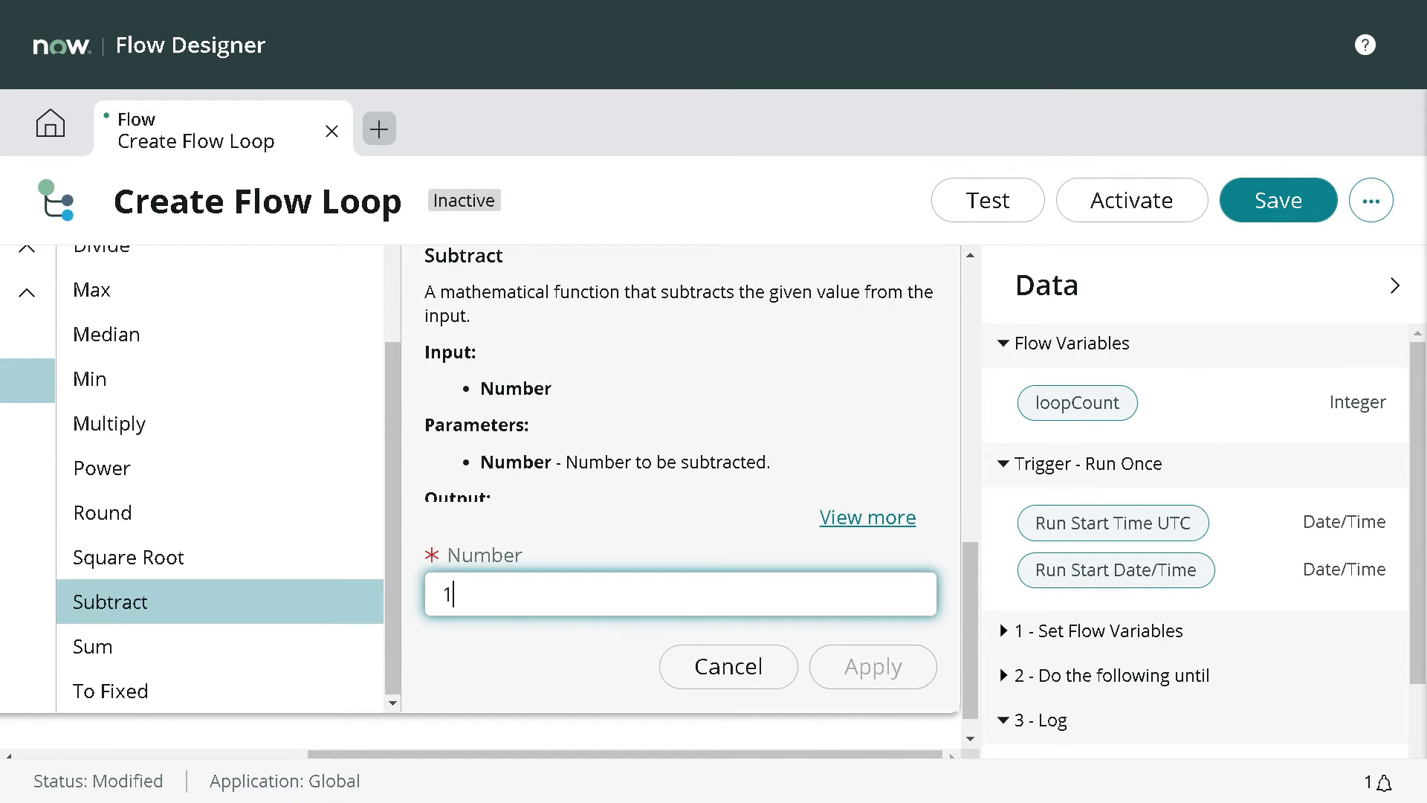
pyautogui.write('1')
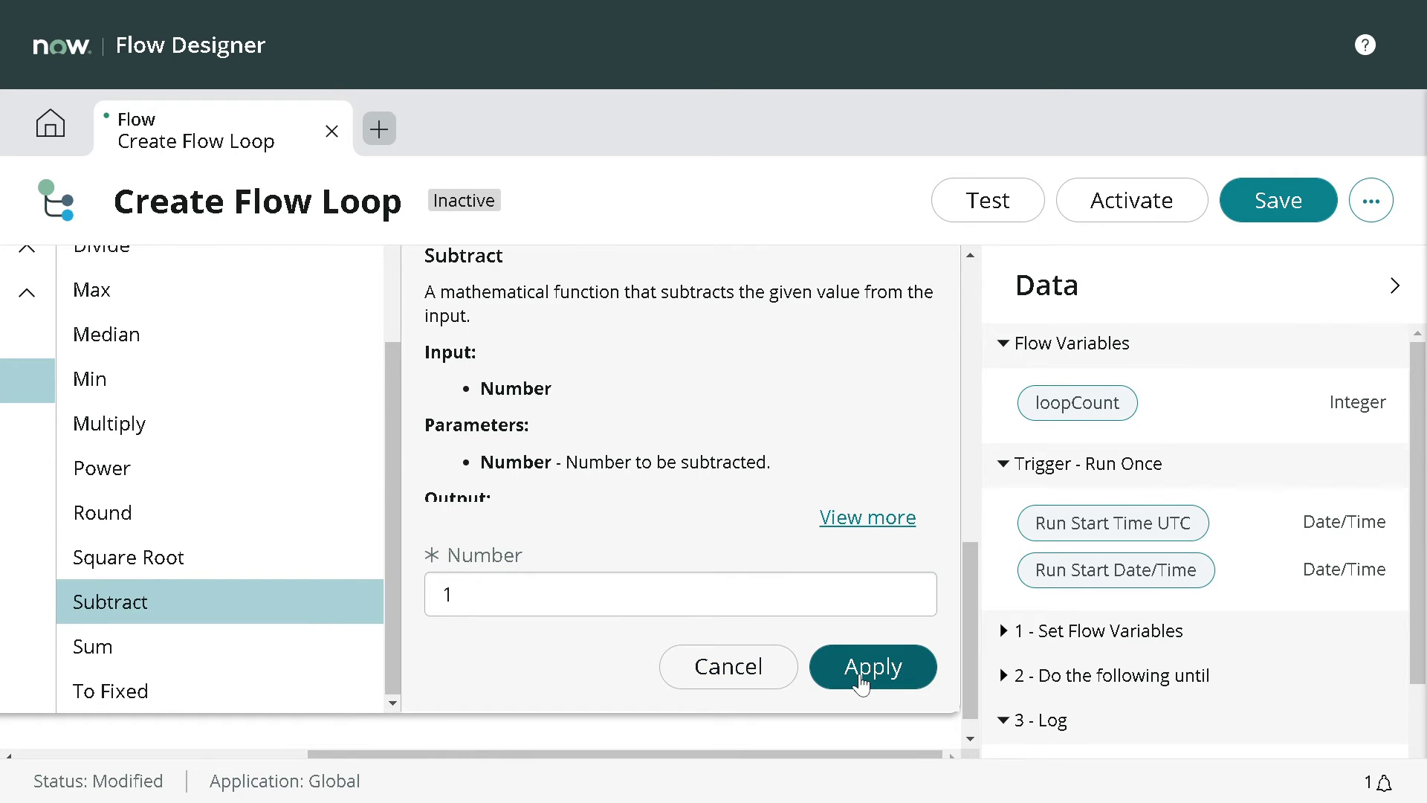
pyautogui.click(861, 678)
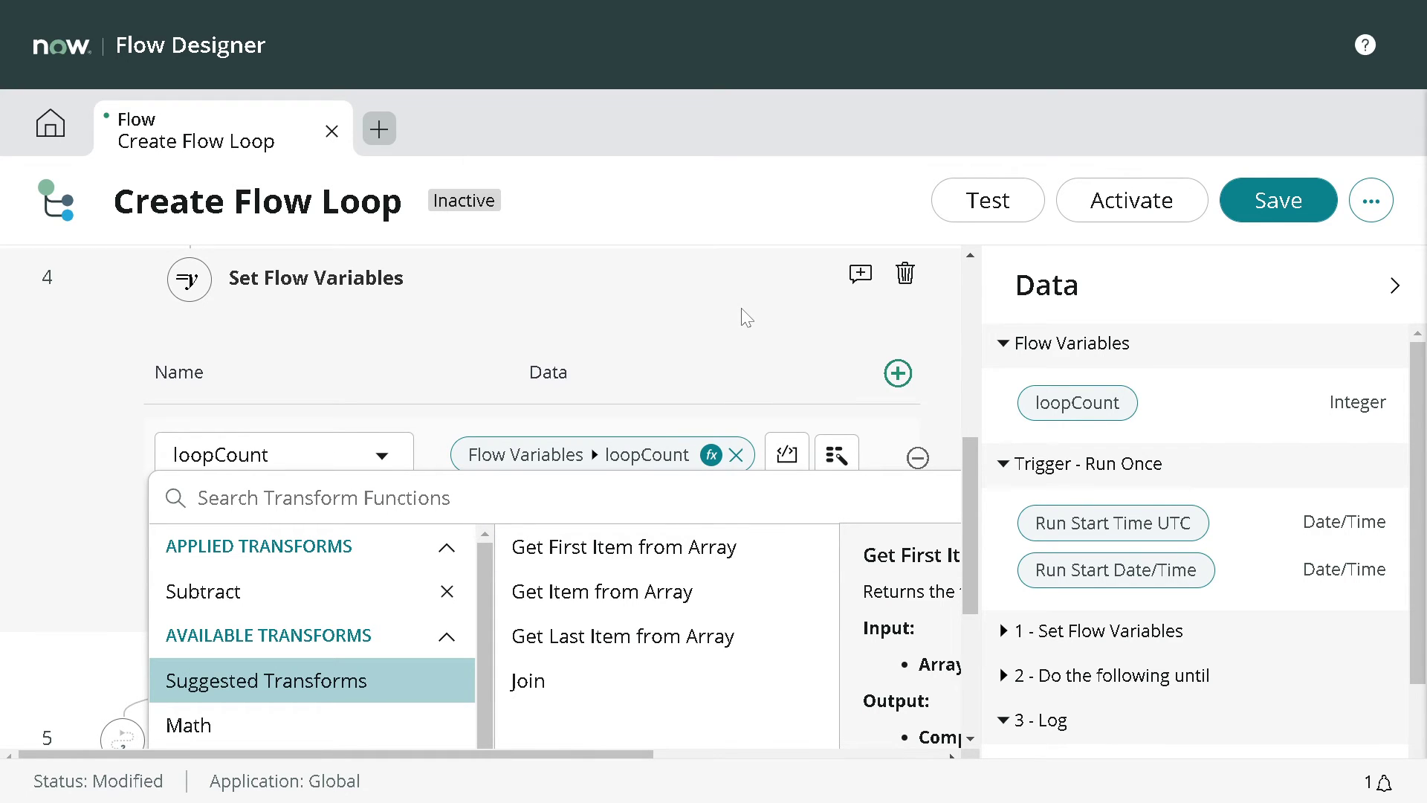
pyautogui.hotkey('ctrl', '-')
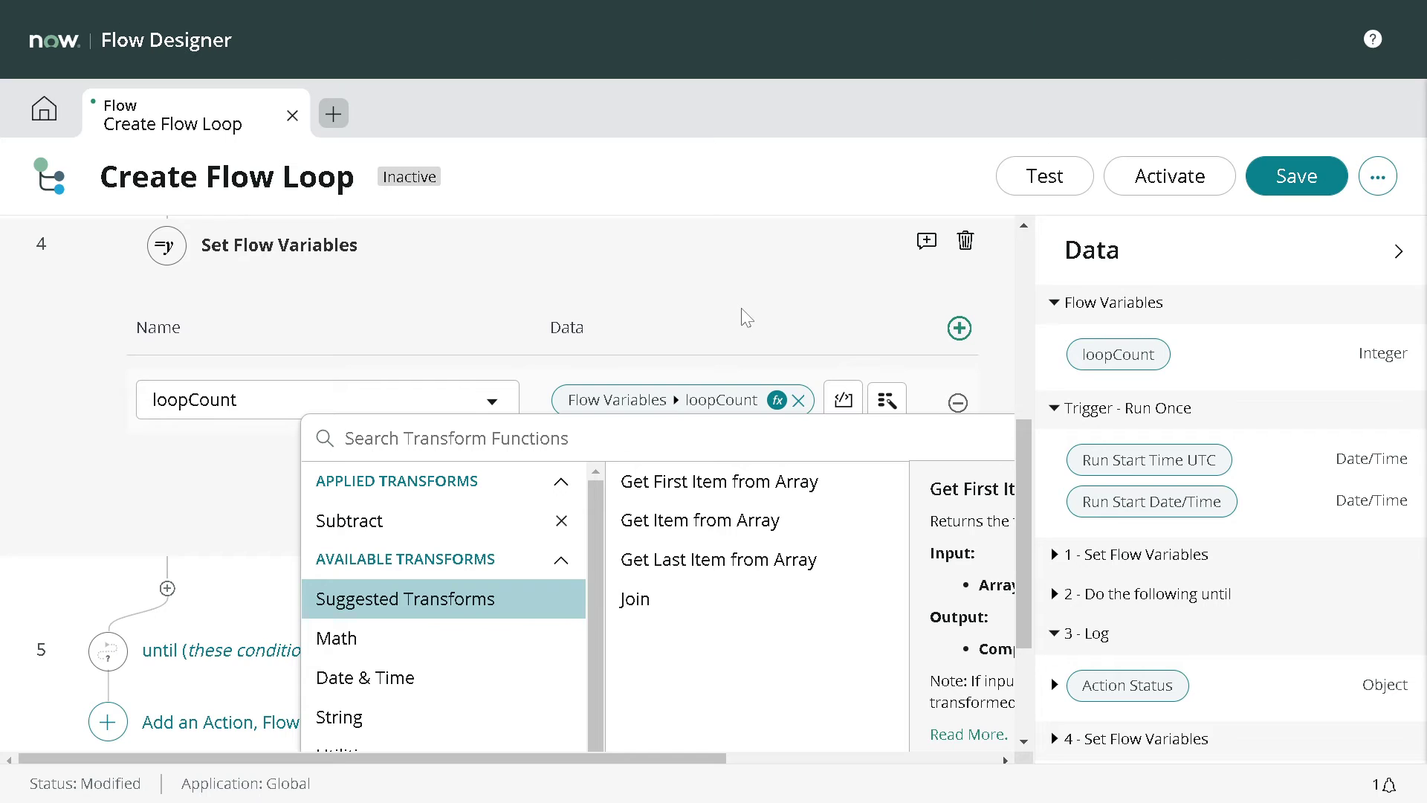
pyautogui.click(741, 290)
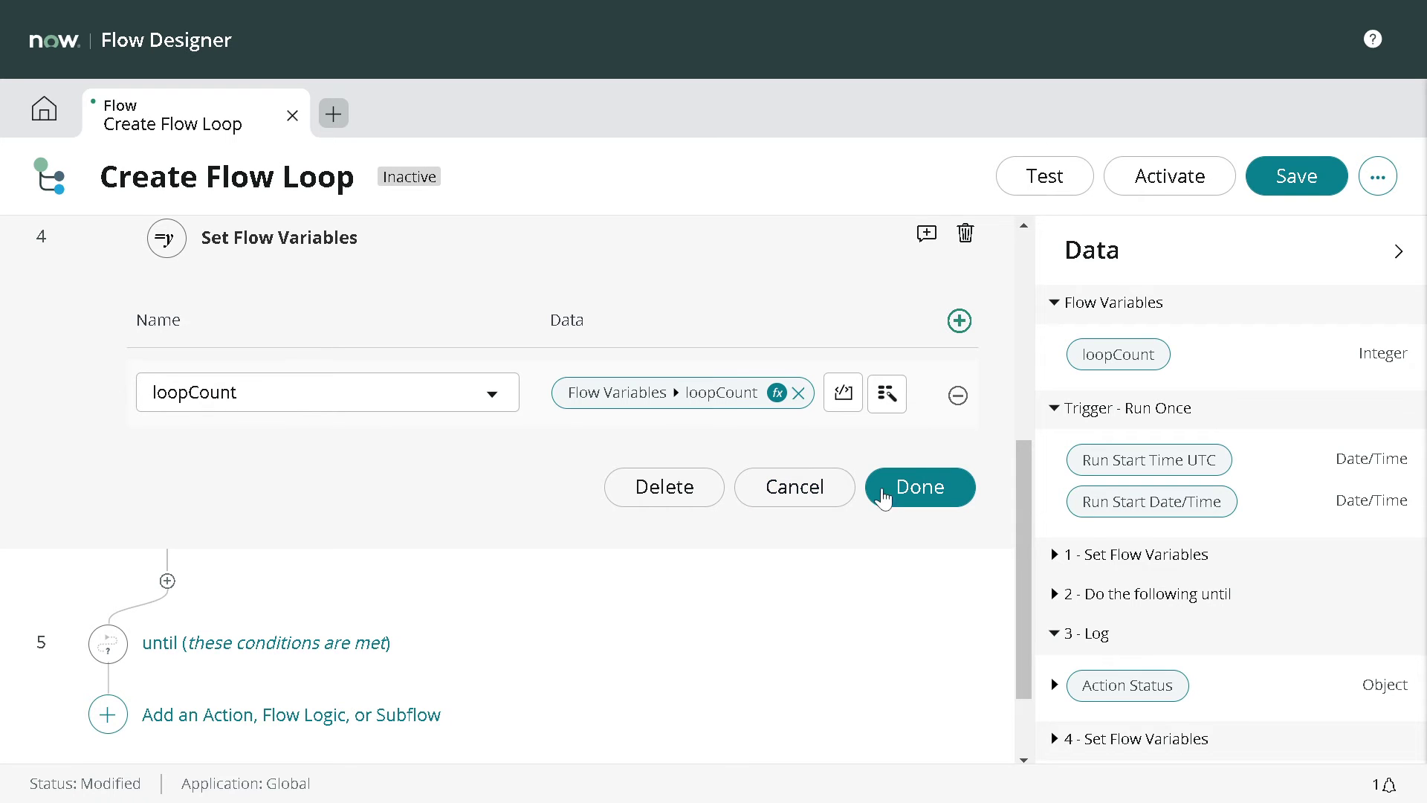
pyautogui.click(953, 503)
pyautogui.scroll(1, 370, 510)
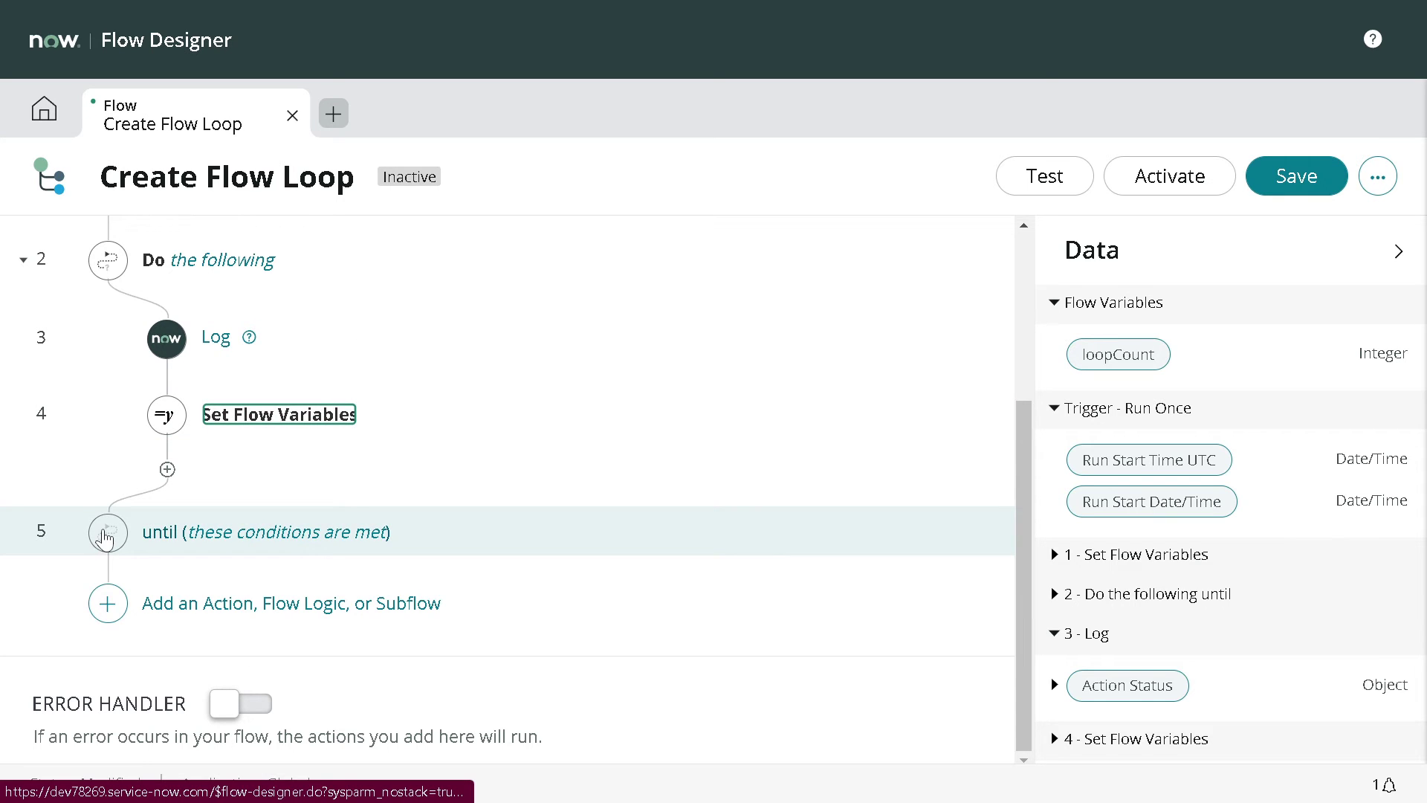
# - Check the Set Flow Variables step and expand the loop's until condition
pyautogui.click(328, 427)
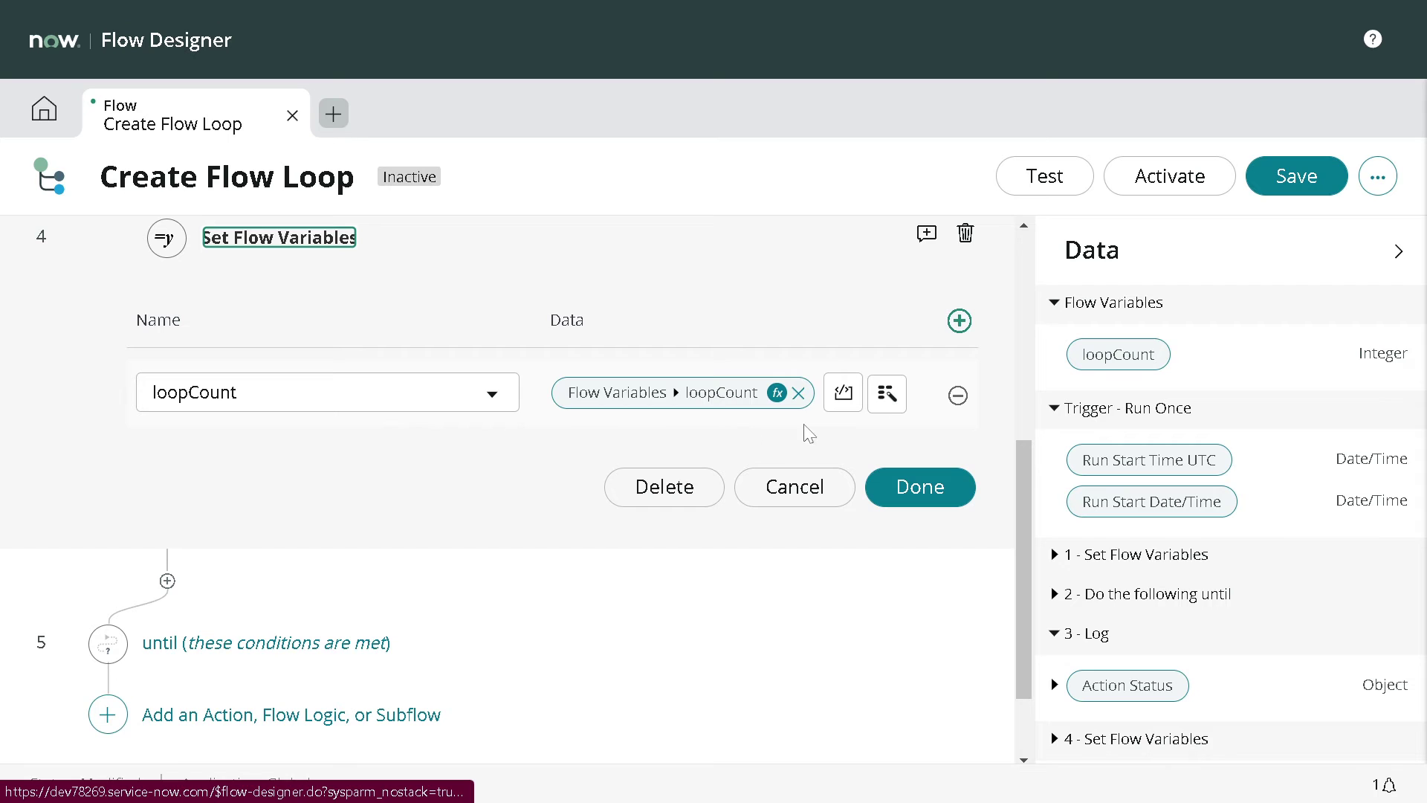
pyautogui.scroll(-2, 425, 492)
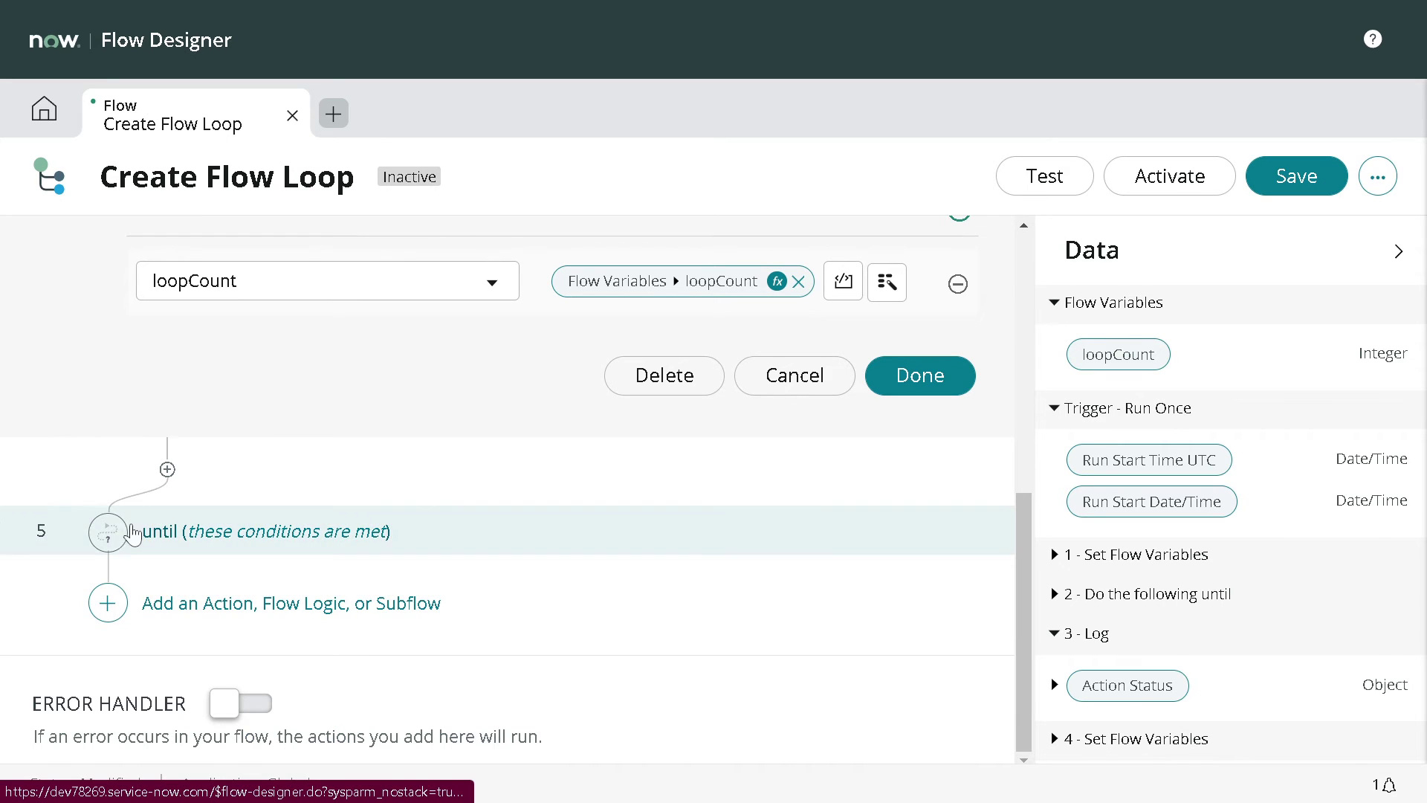
pyautogui.click(110, 530)
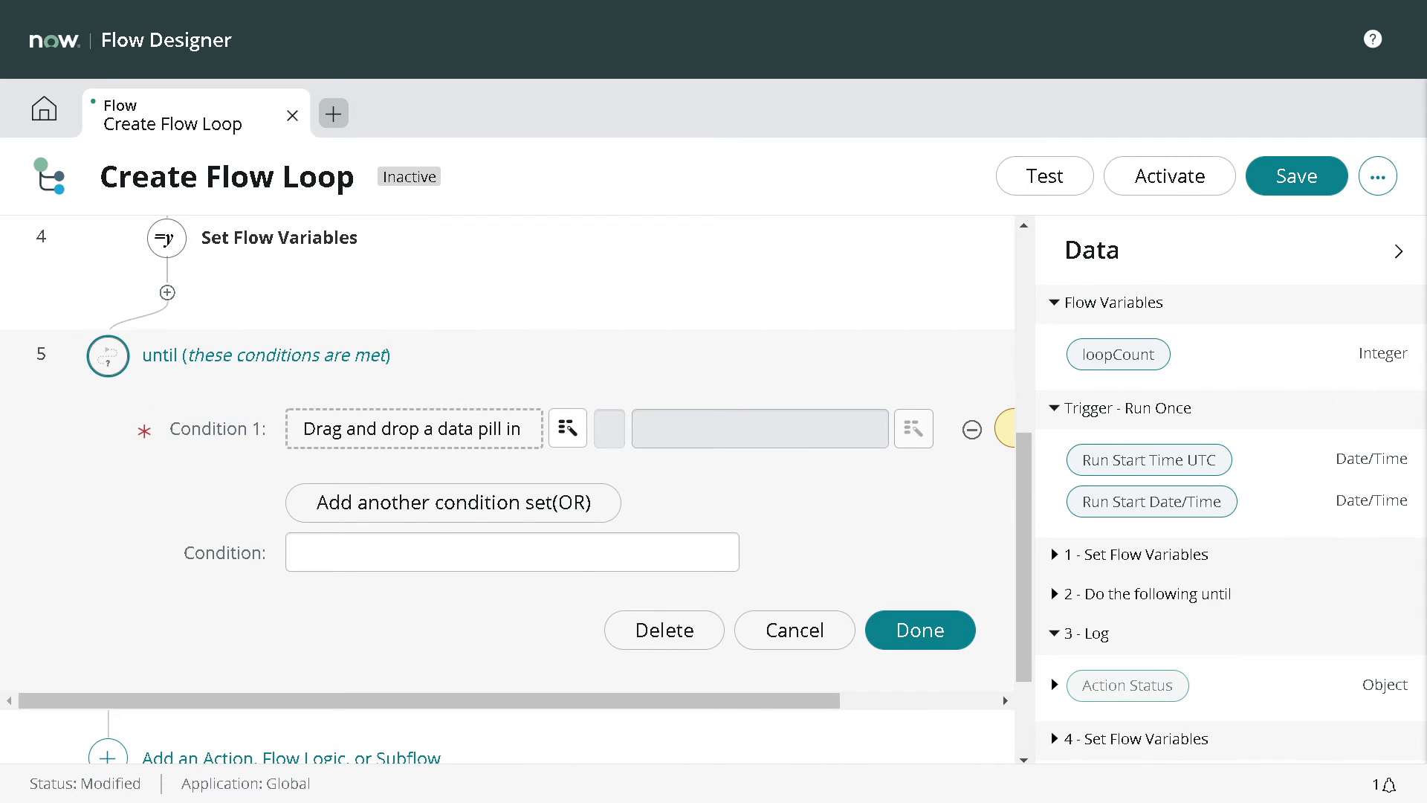
pyautogui.scroll(2, 260, 468)
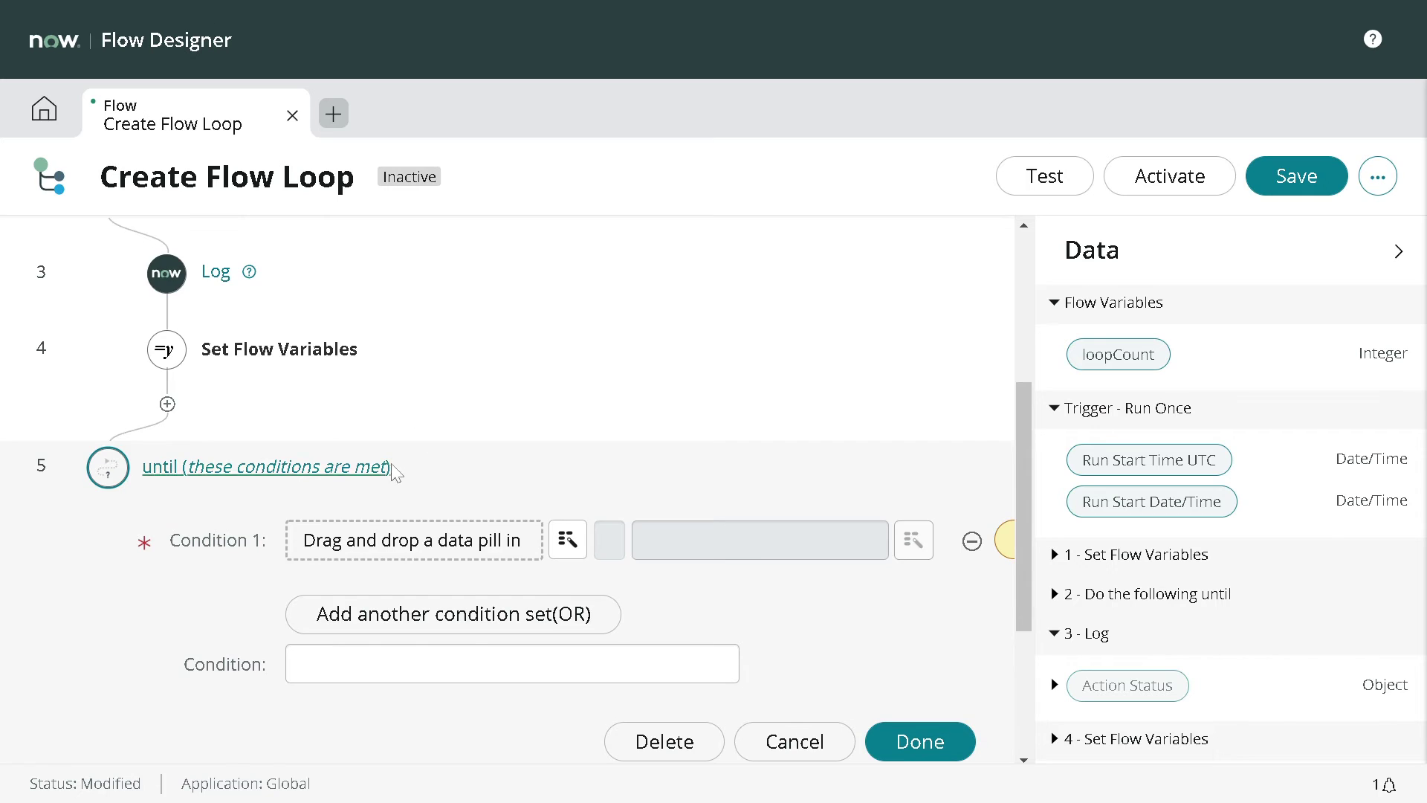
# - Set the until condition to Flow Variables ▸ loopCount is 0
pyautogui.moveTo(1089, 370); pyautogui.dragTo(332, 541)
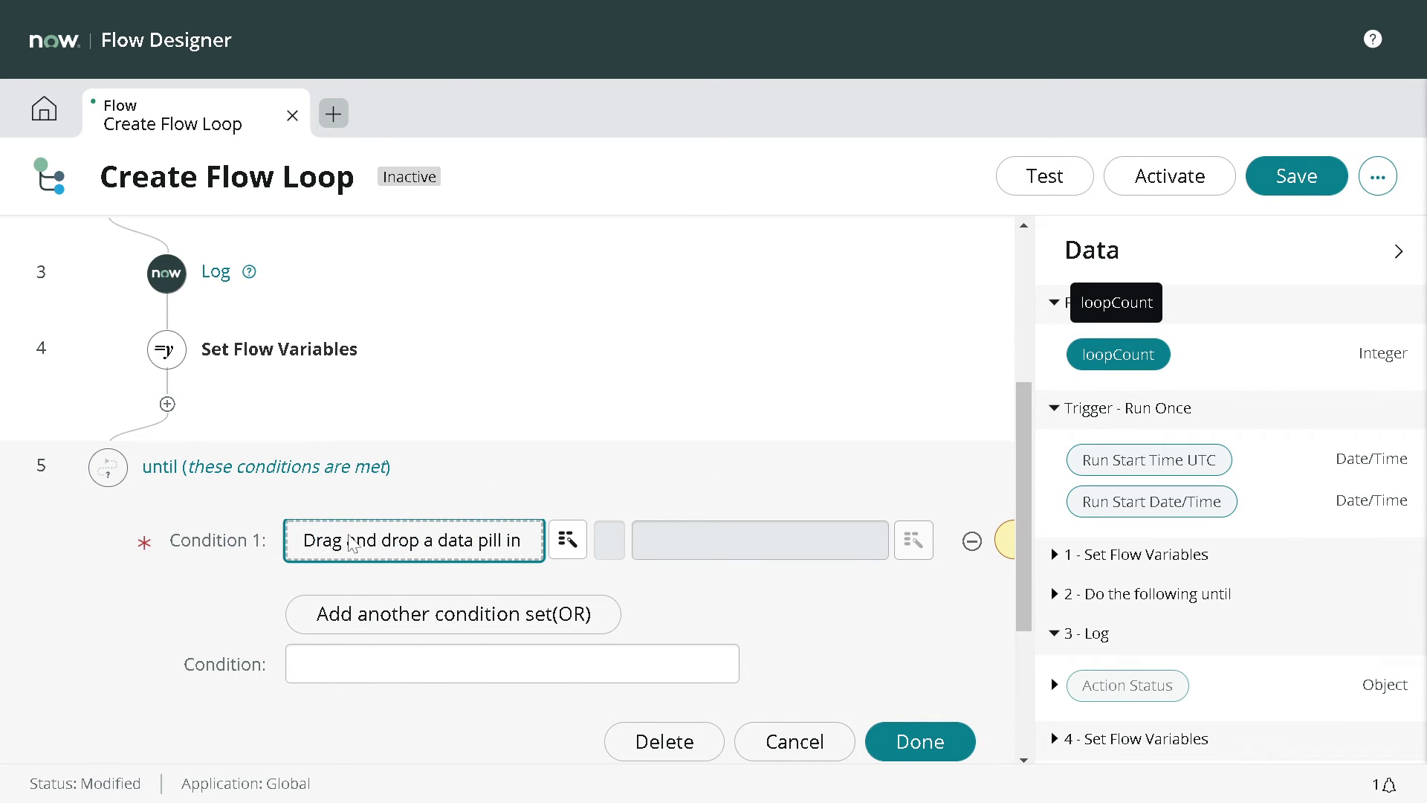
pyautogui.click(582, 546)
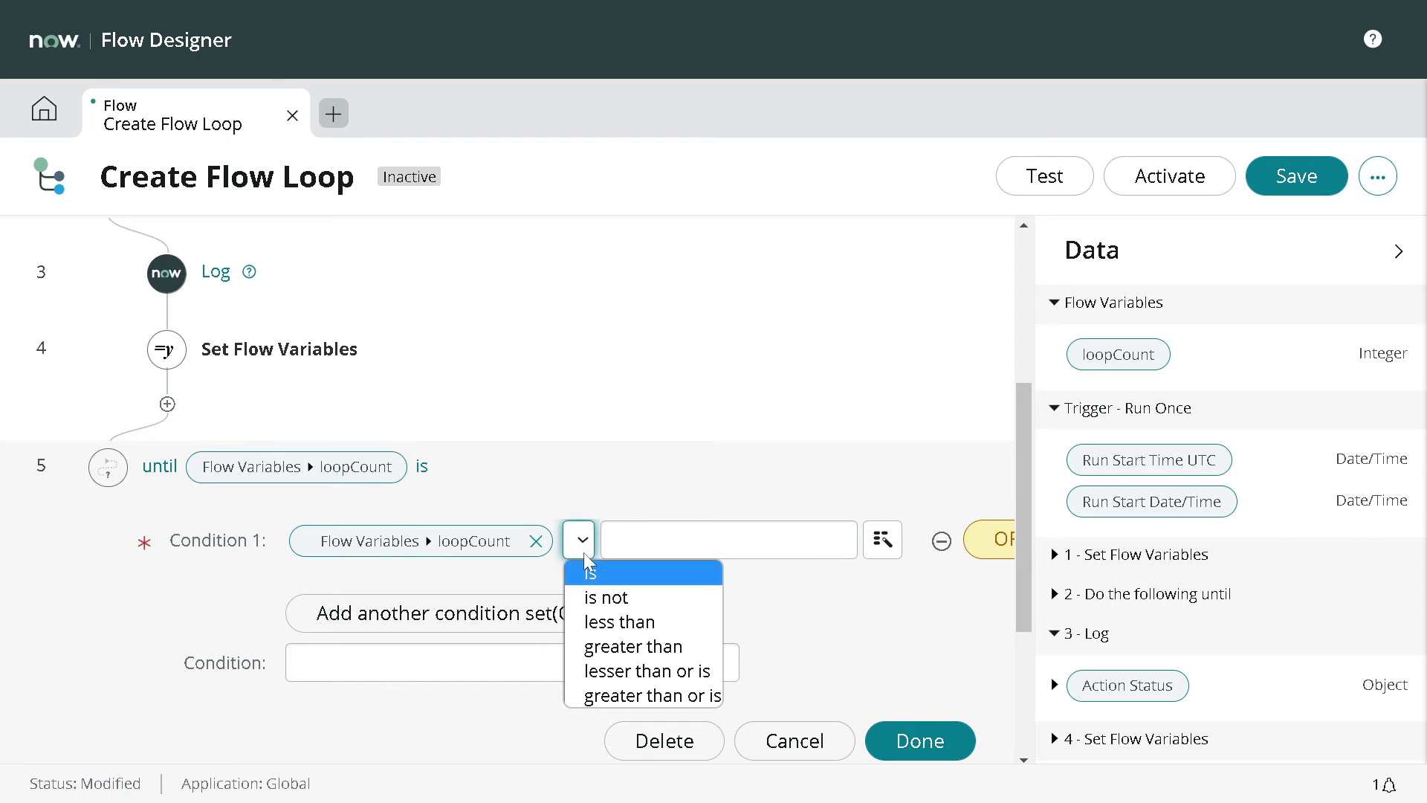
pyautogui.click(599, 573)
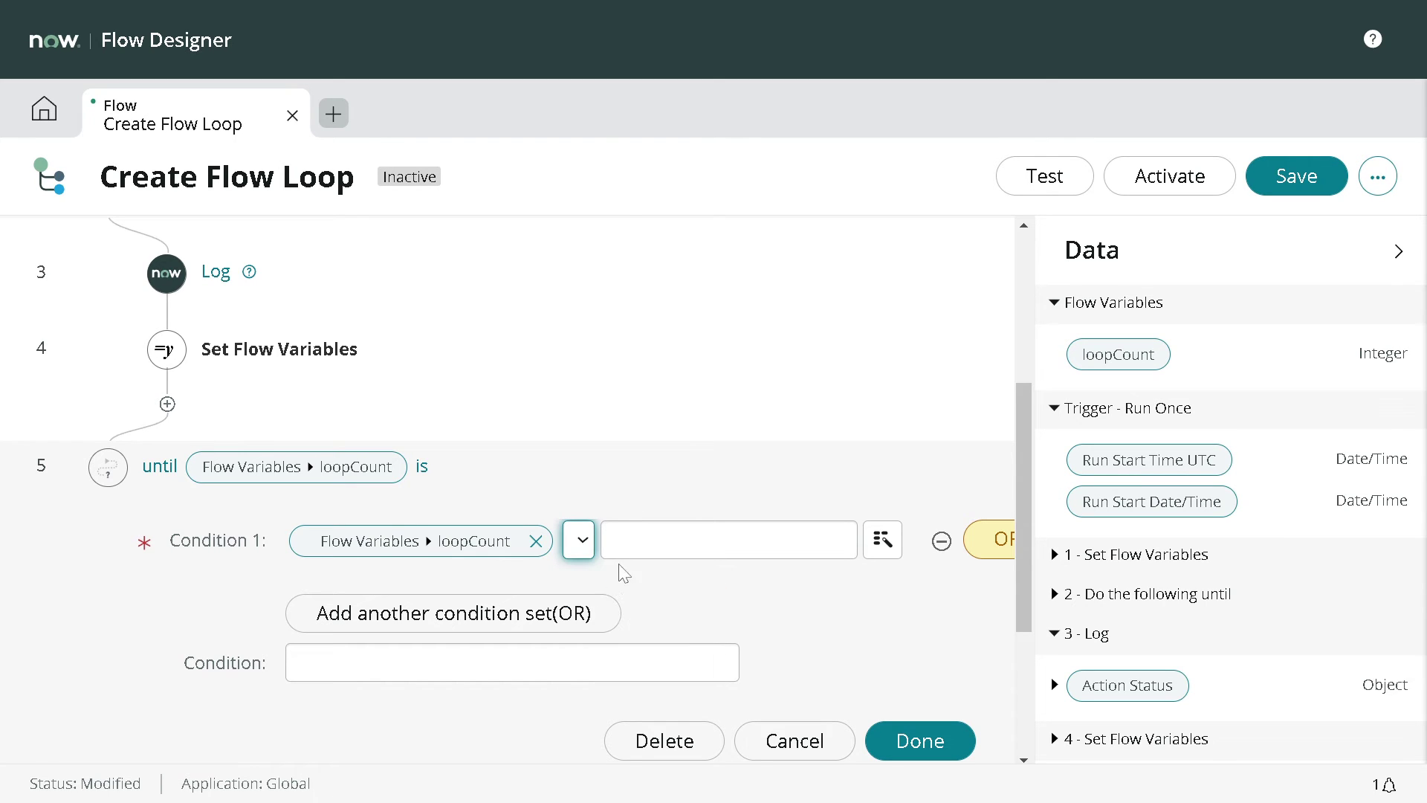
pyautogui.click(625, 540)
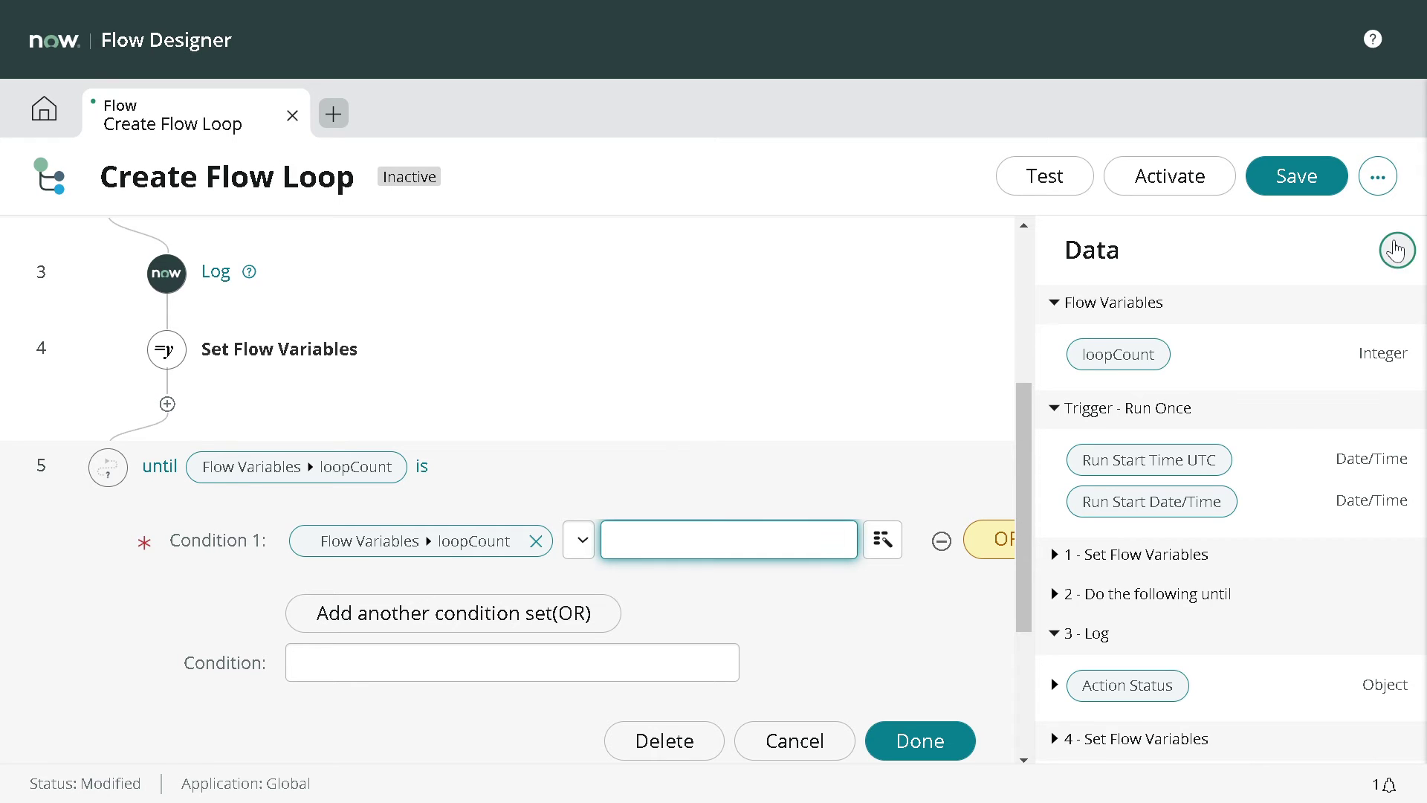
pyautogui.click(1398, 250)
pyautogui.click(993, 550)
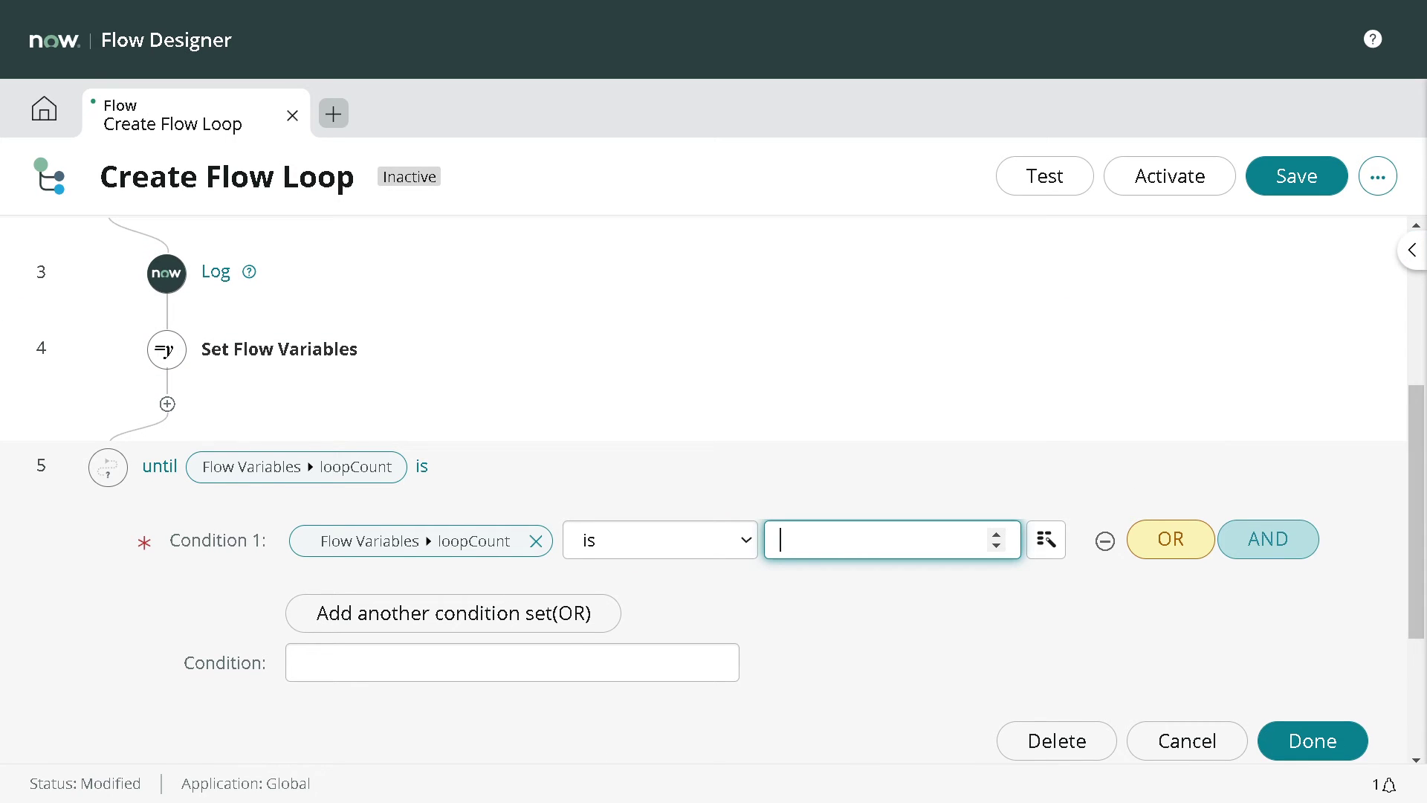
pyautogui.scroll(-3, 714, 490)
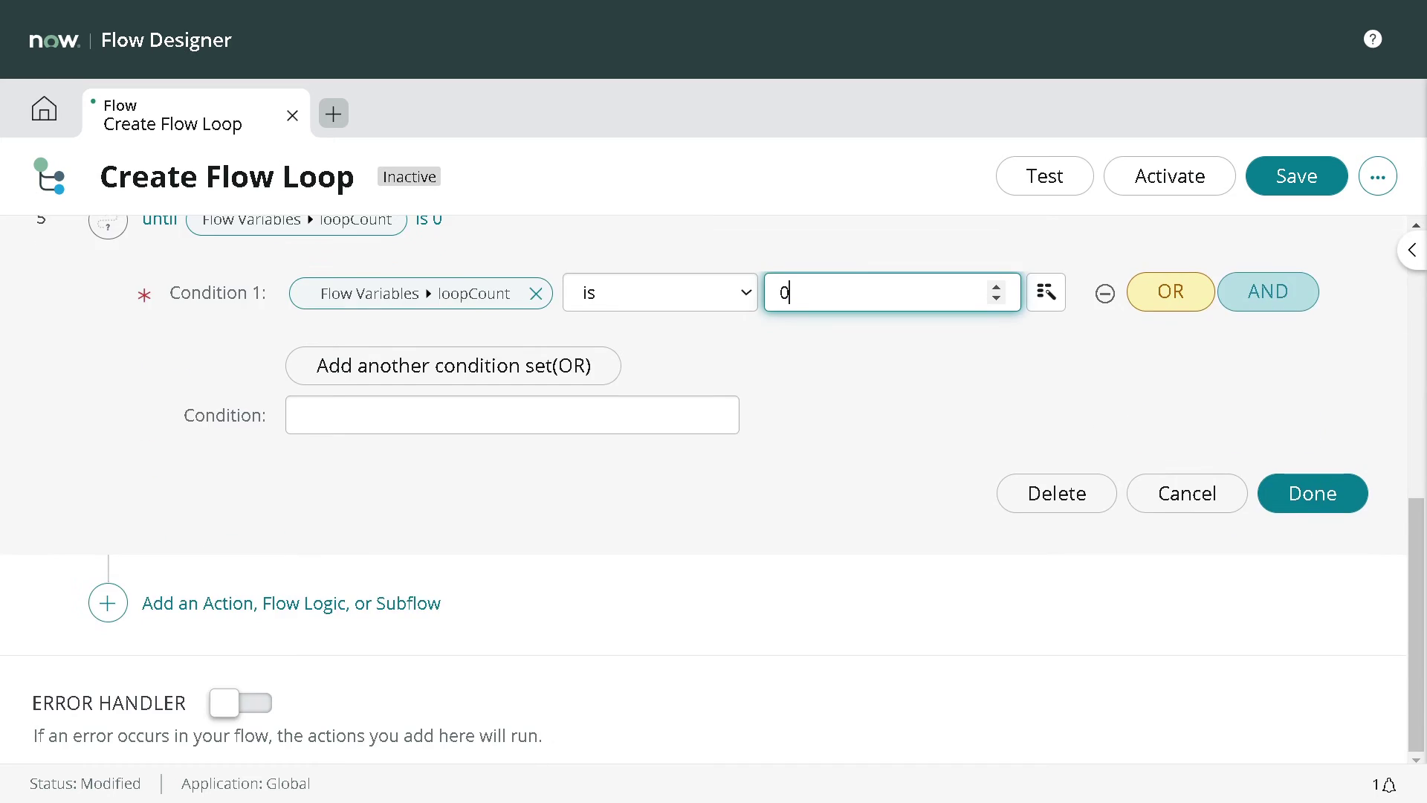
pyautogui.scroll(1, 713, 491)
pyautogui.click(1313, 606)
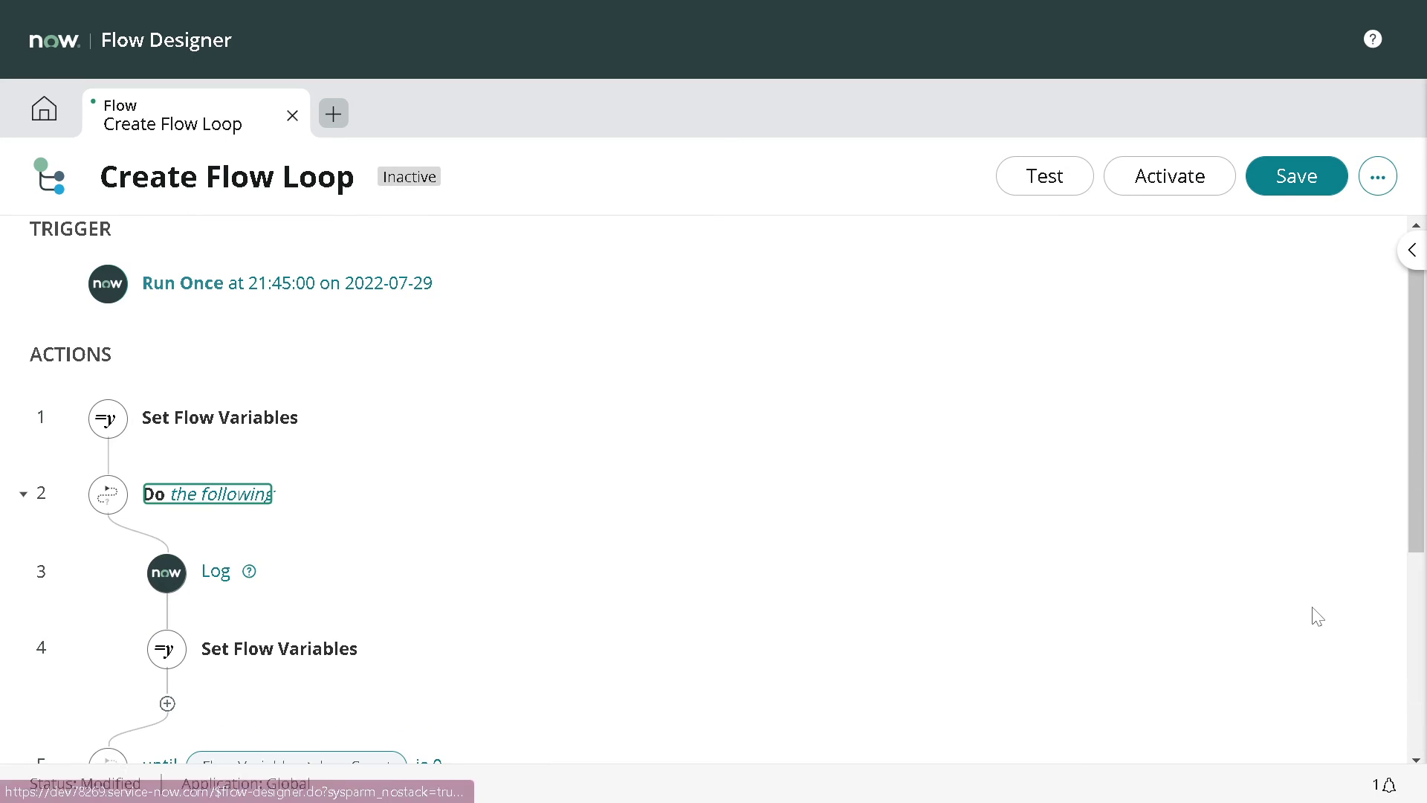
pyautogui.scroll(-2, 506, 486)
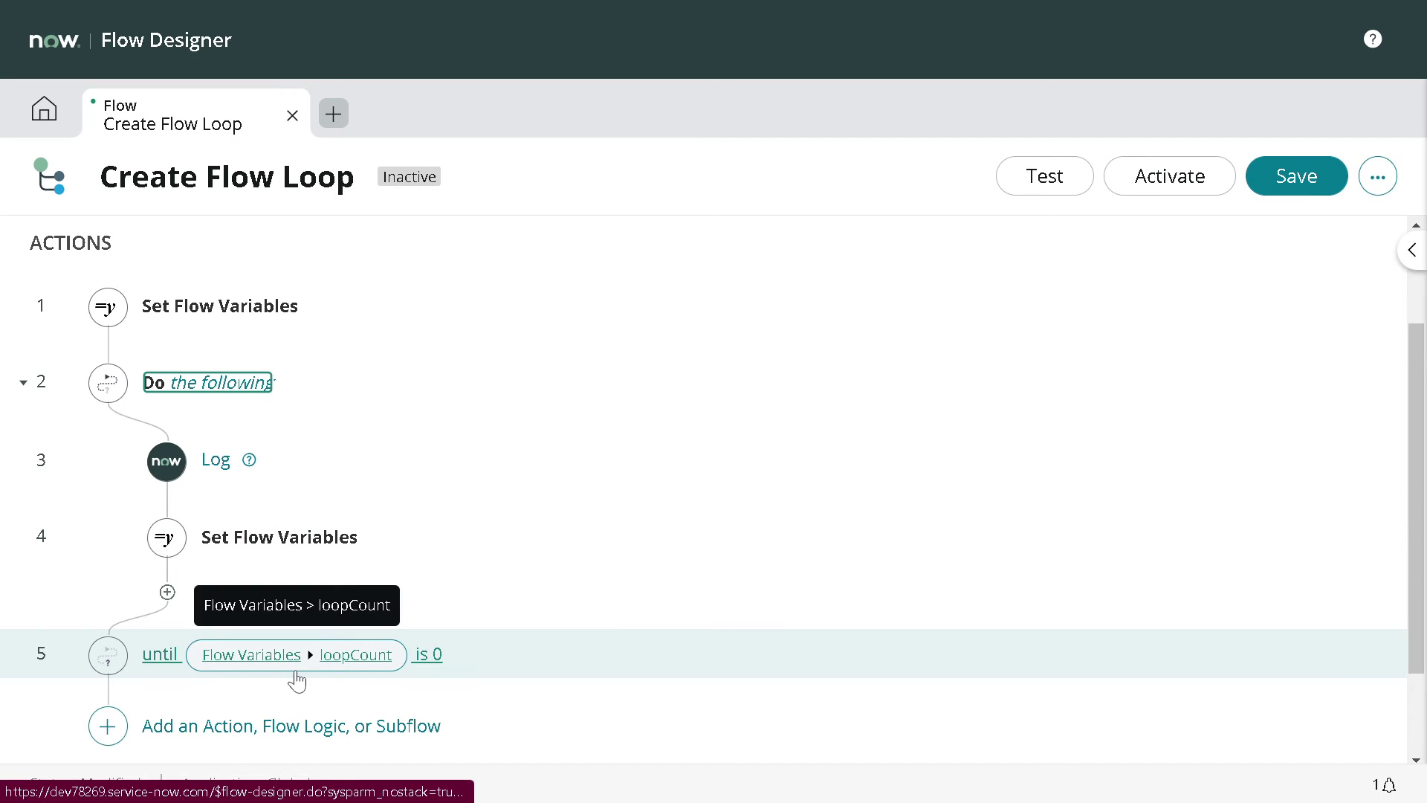
# - Save the Create Flow Loop flow without activating it
pyautogui.click(1290, 182)
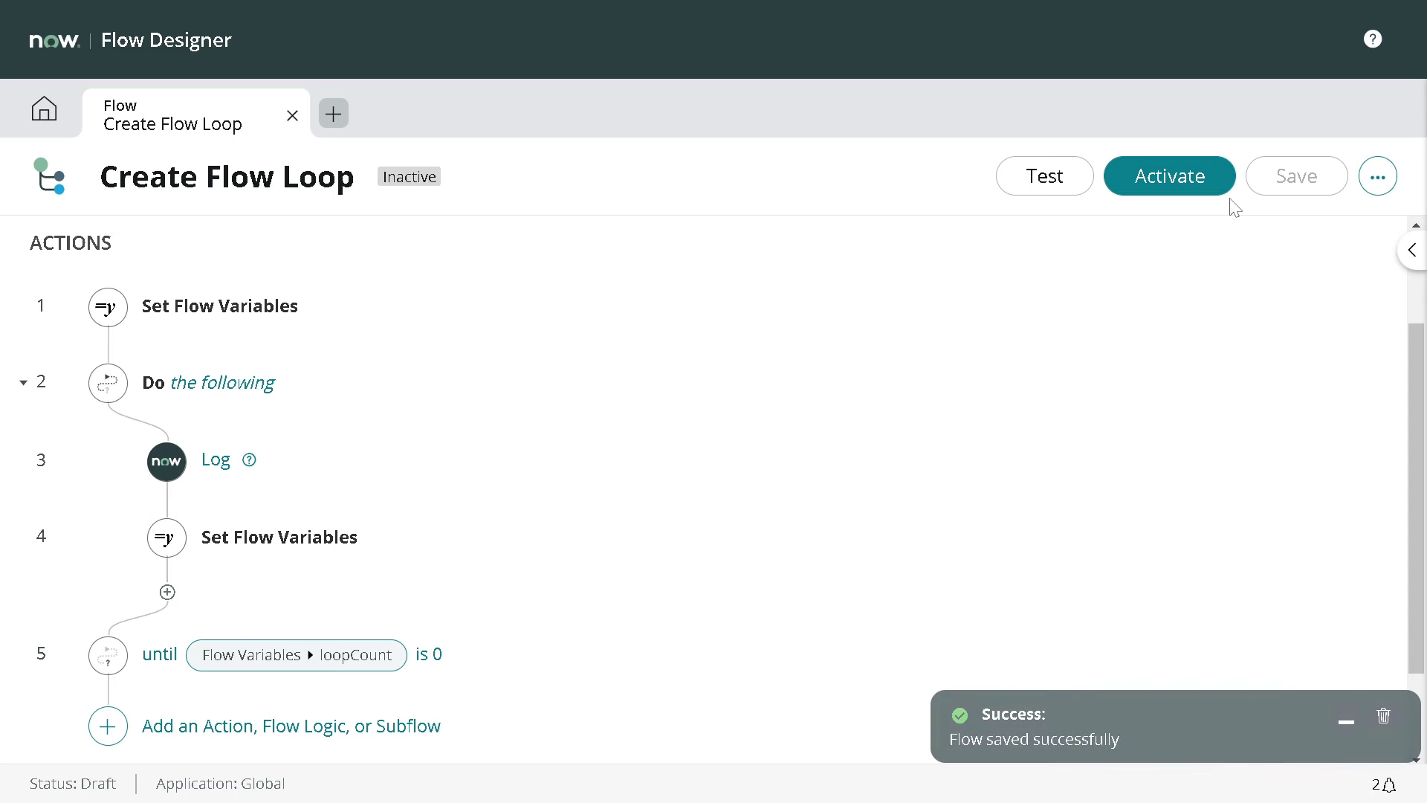
pyautogui.click(1176, 186)
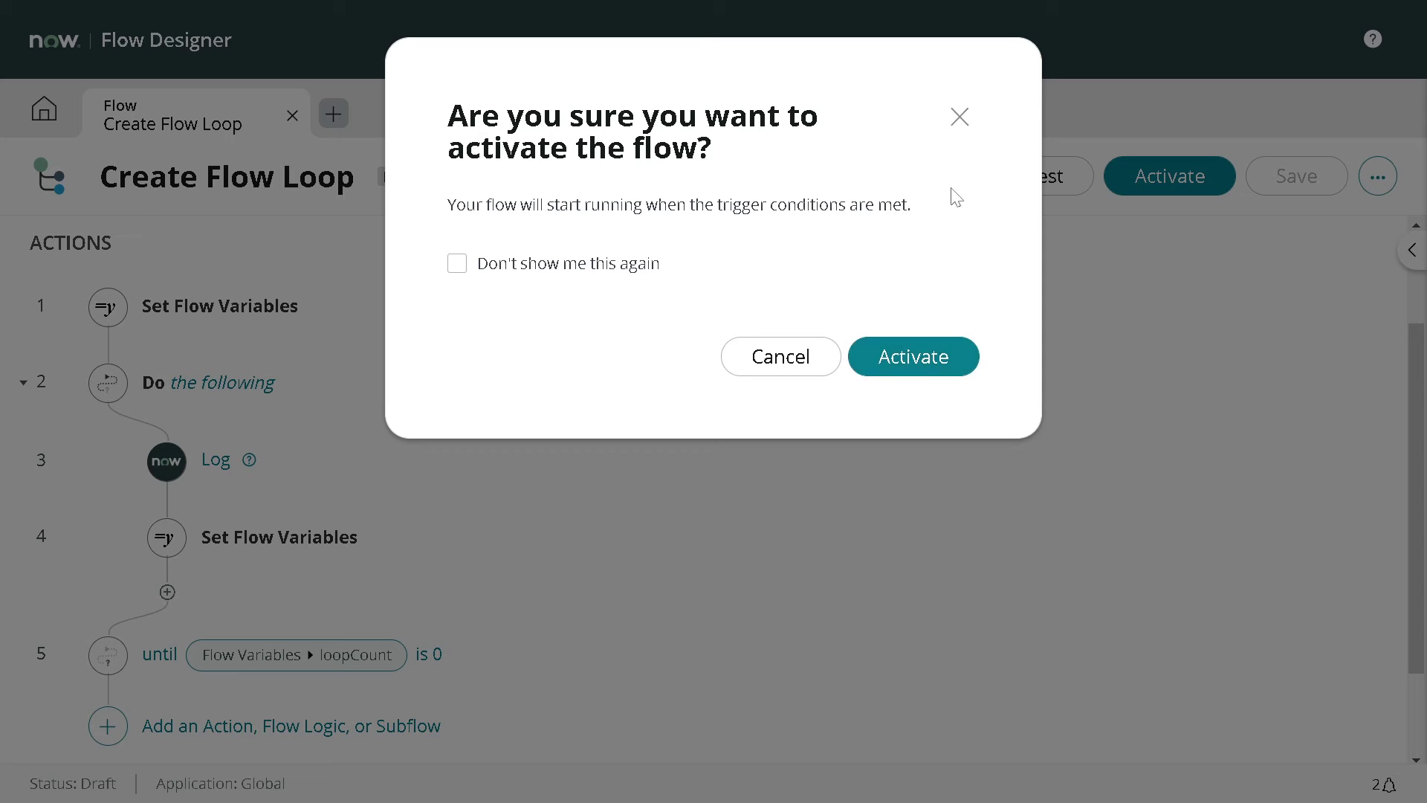
pyautogui.click(960, 128)
# - Run a test of the flow and close the Test Flow results
pyautogui.click(1042, 179)
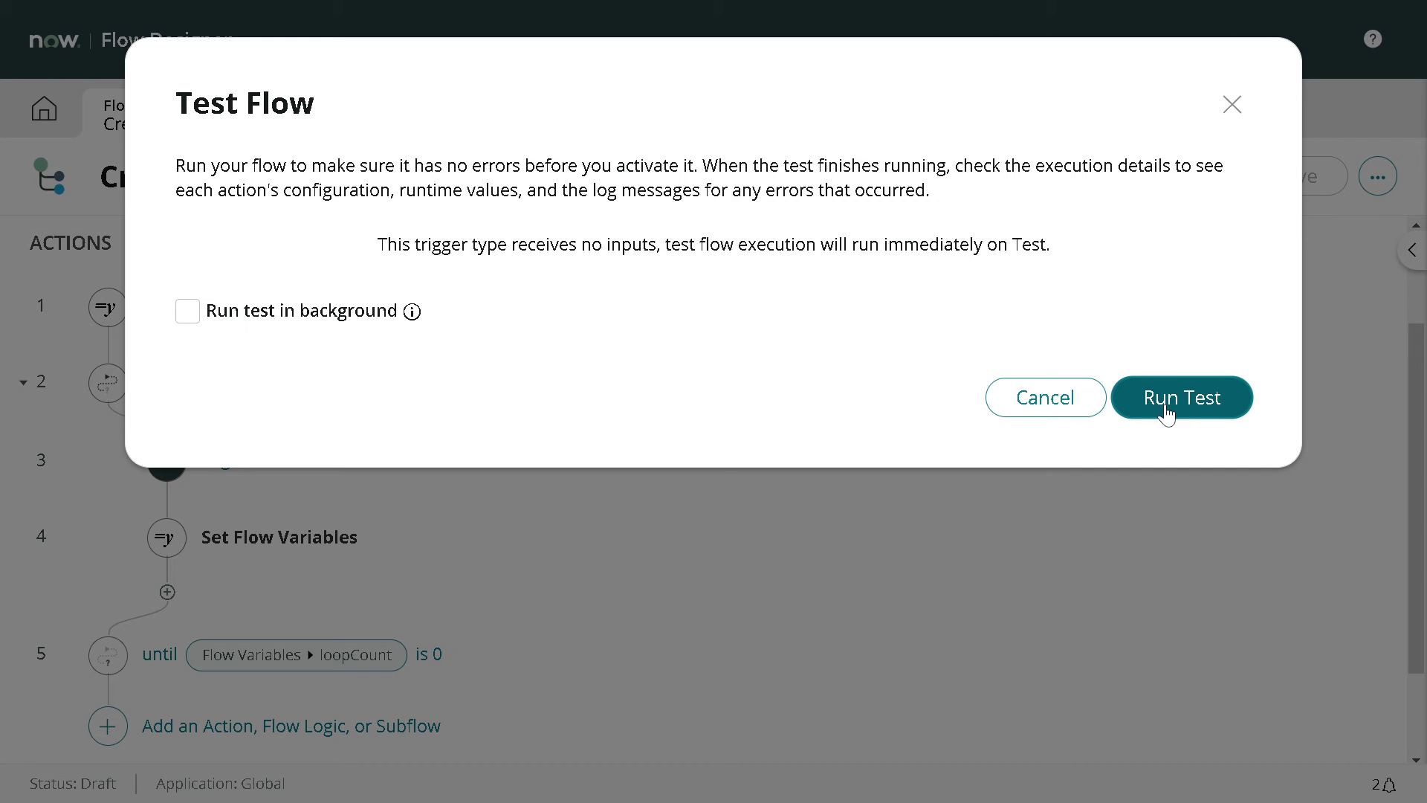
pyautogui.click(1165, 407)
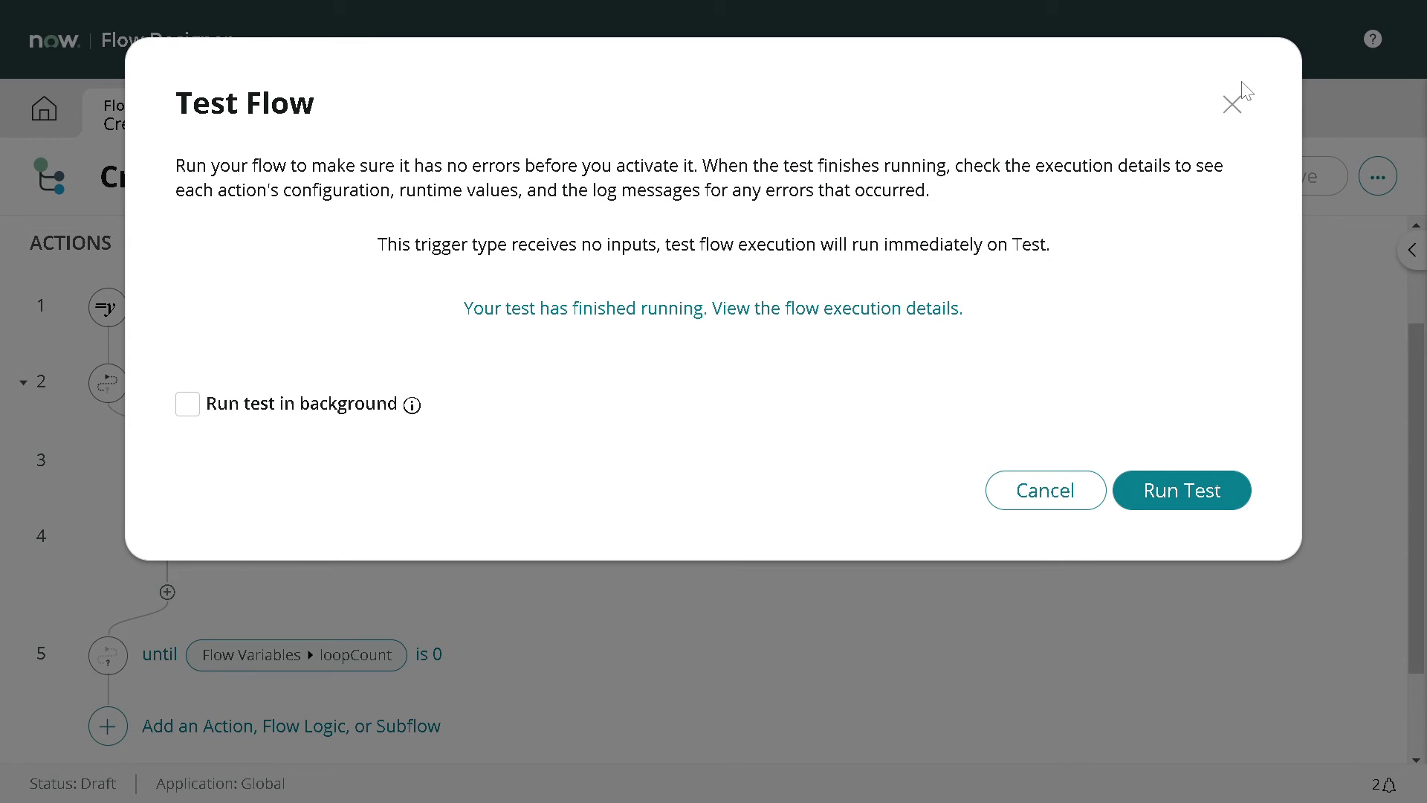
pyautogui.click(1232, 106)
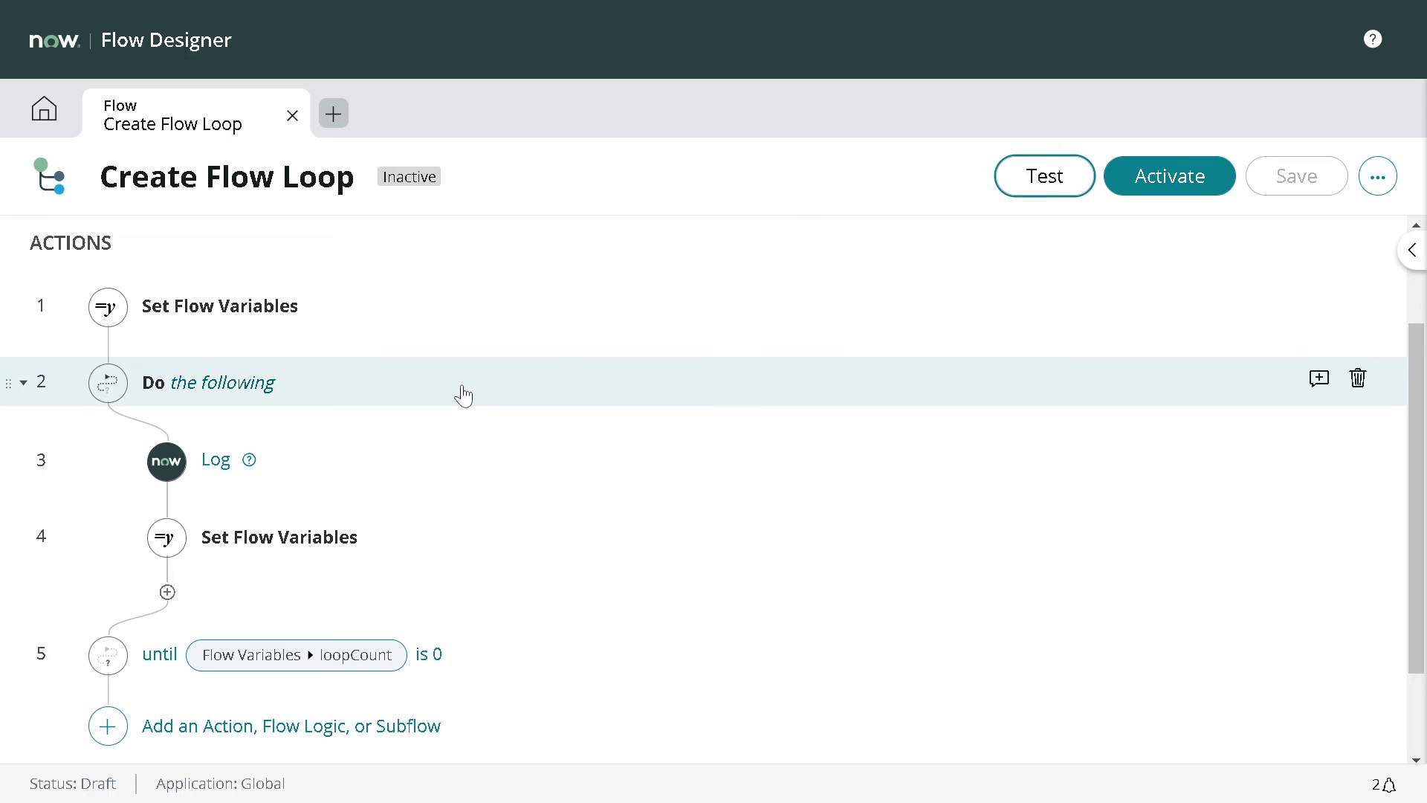
pyautogui.press('F11')
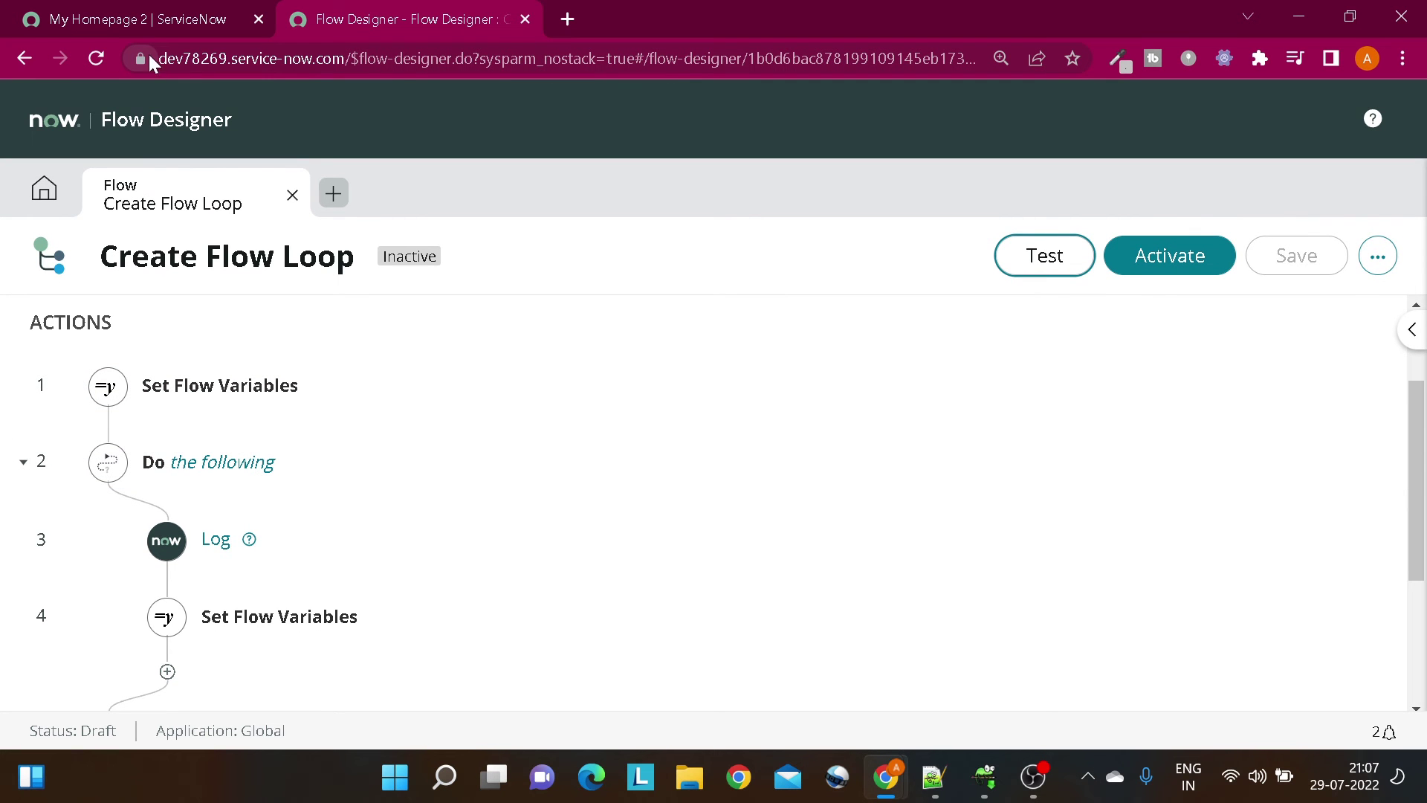
# - Open the syslog list from the homepage's application navigator
pyautogui.click(138, 26)
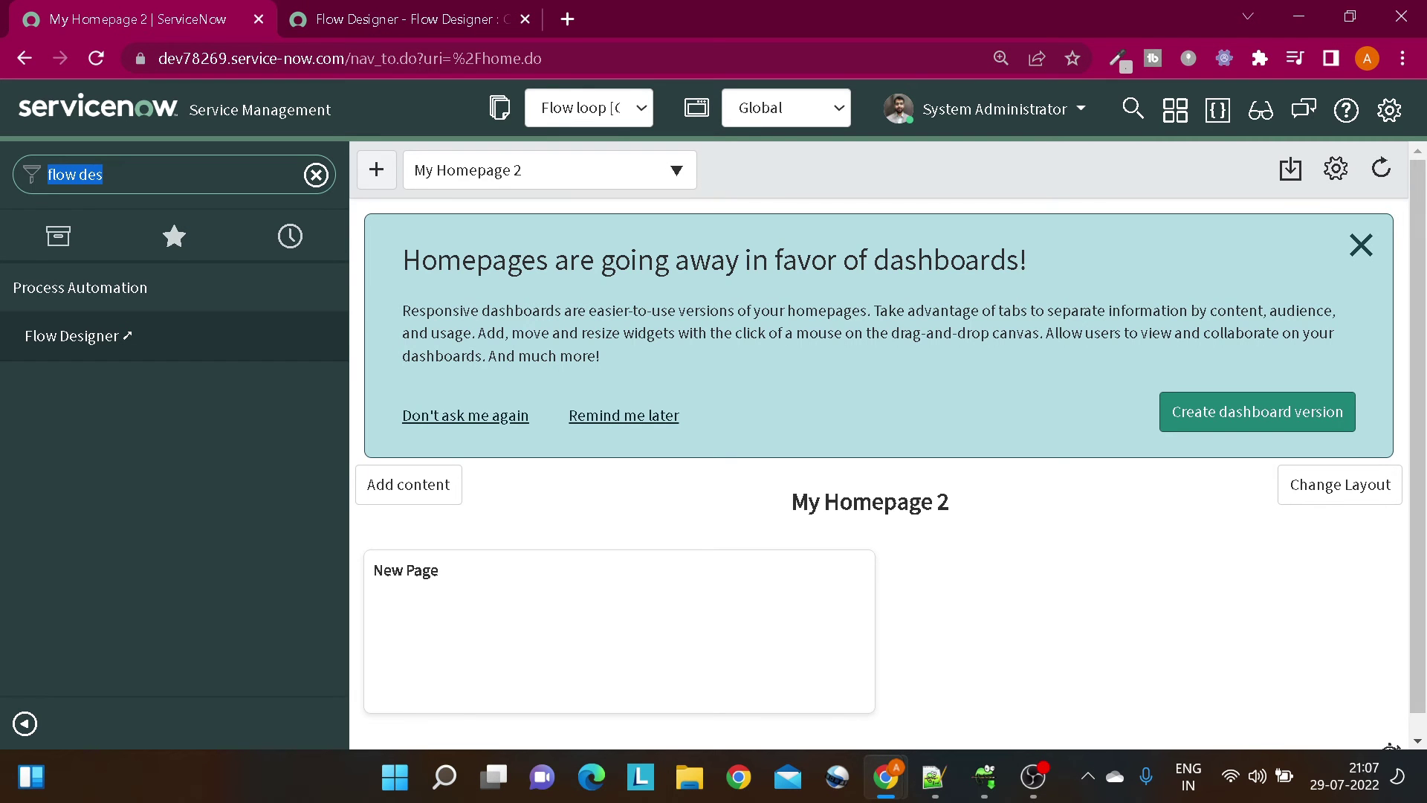
pyautogui.click(3, 236)
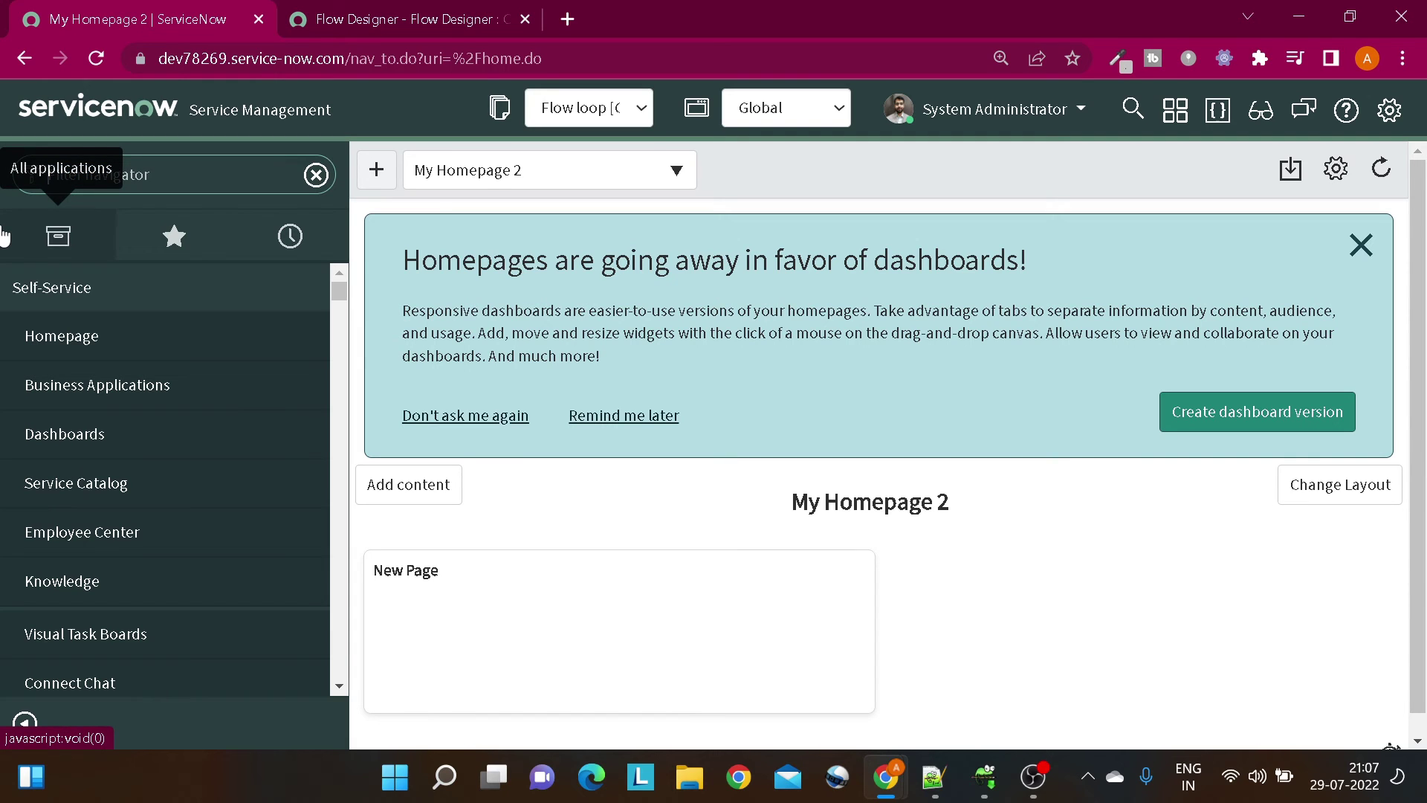
pyautogui.write('syslogs')
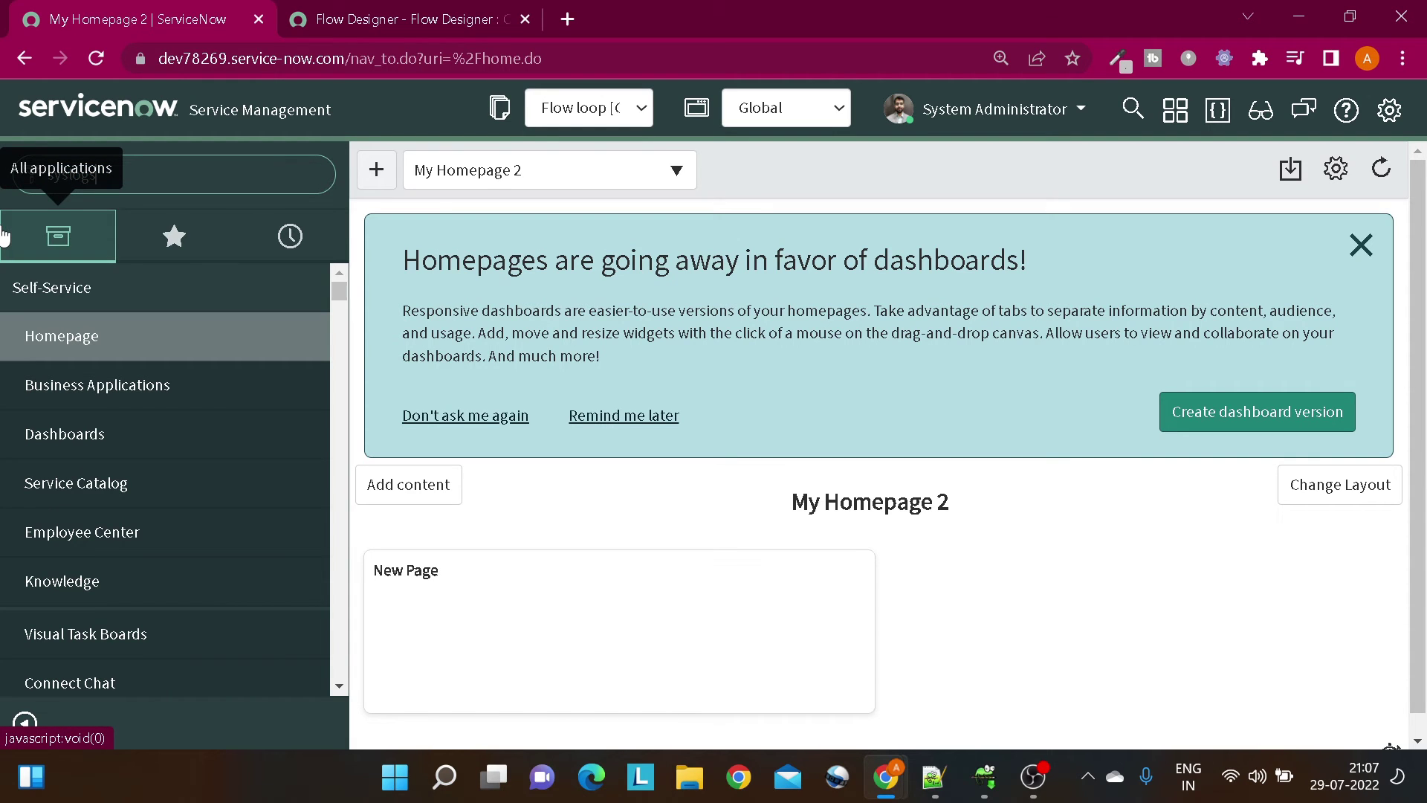
pyautogui.write('.LIS')
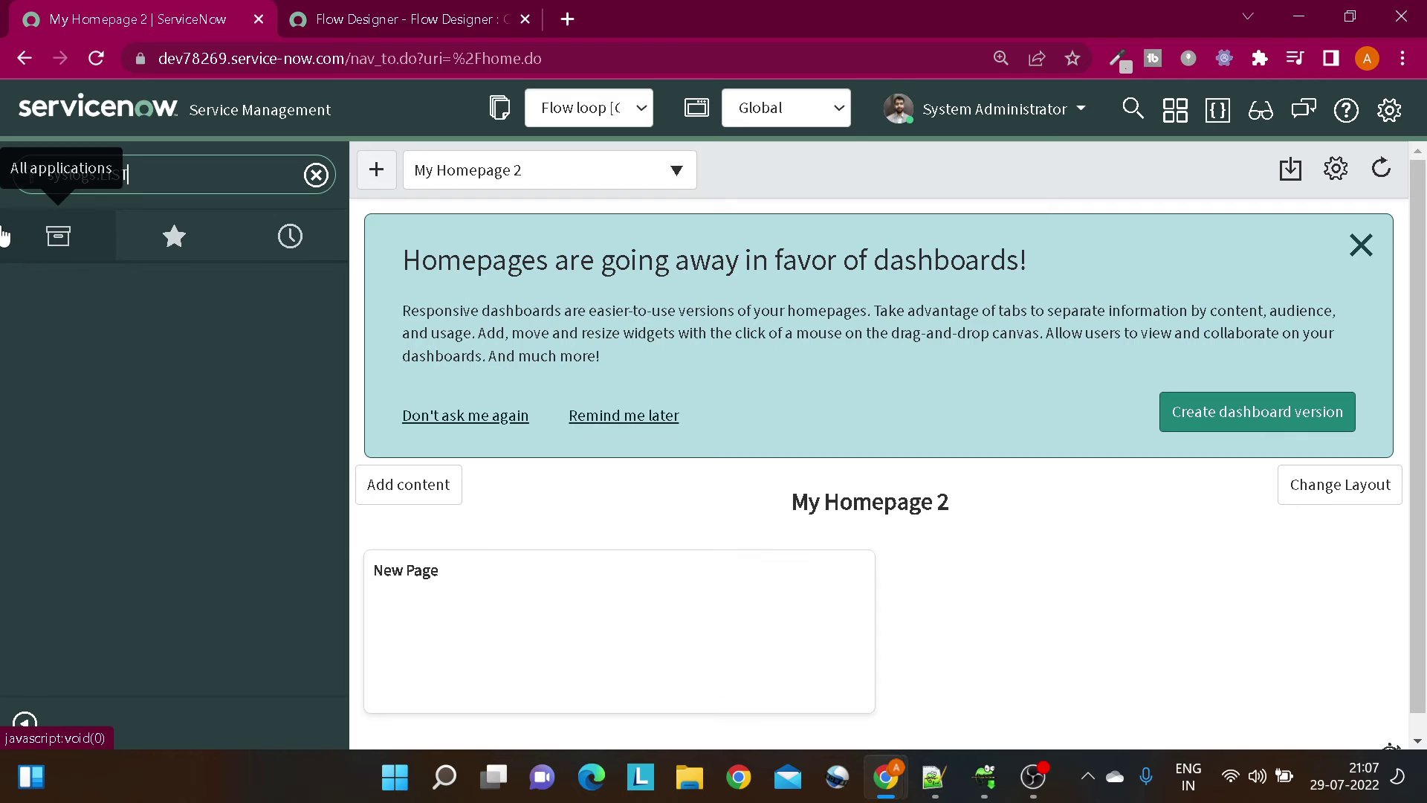
pyautogui.write('T')
pyautogui.press('Return')
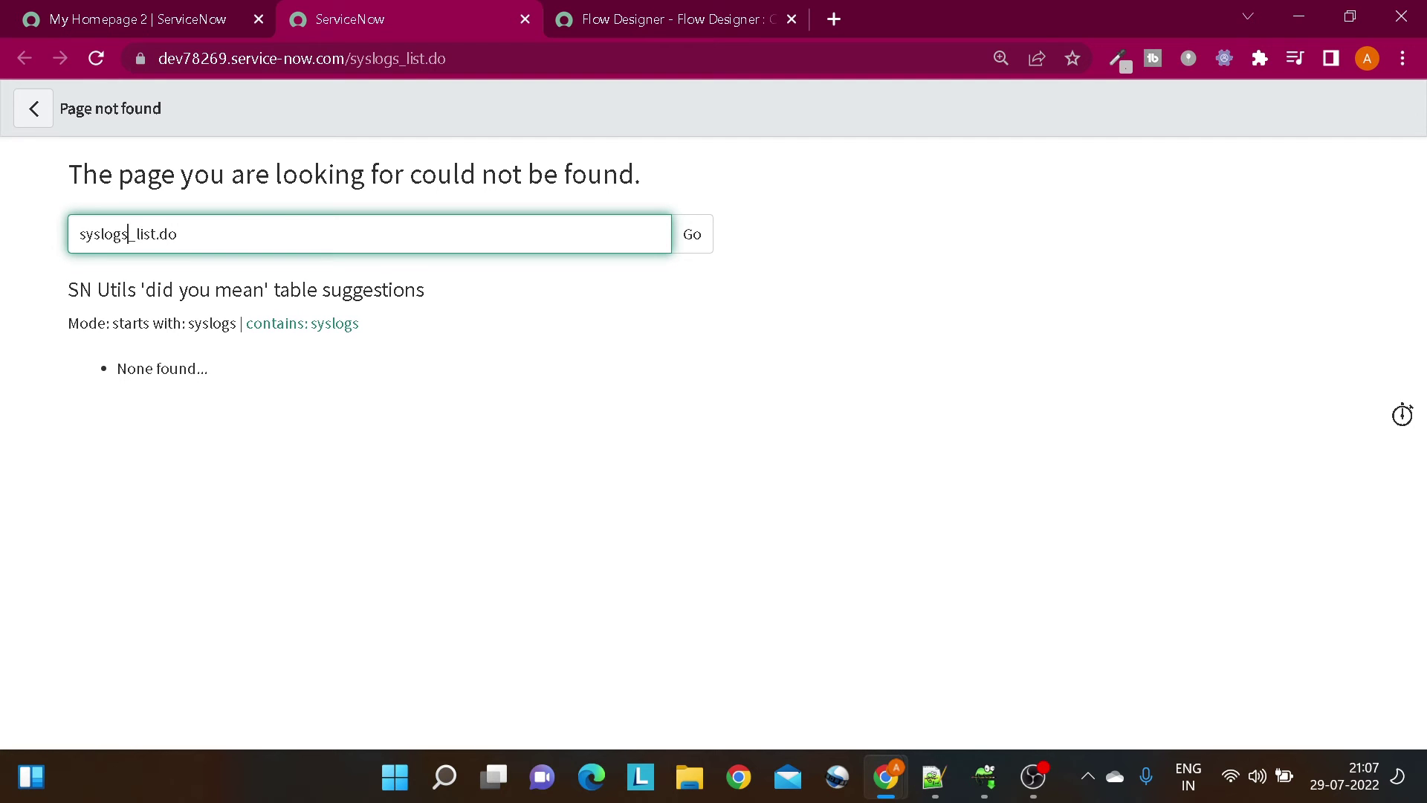
pyautogui.press('BackSpace')
pyautogui.press('Return')
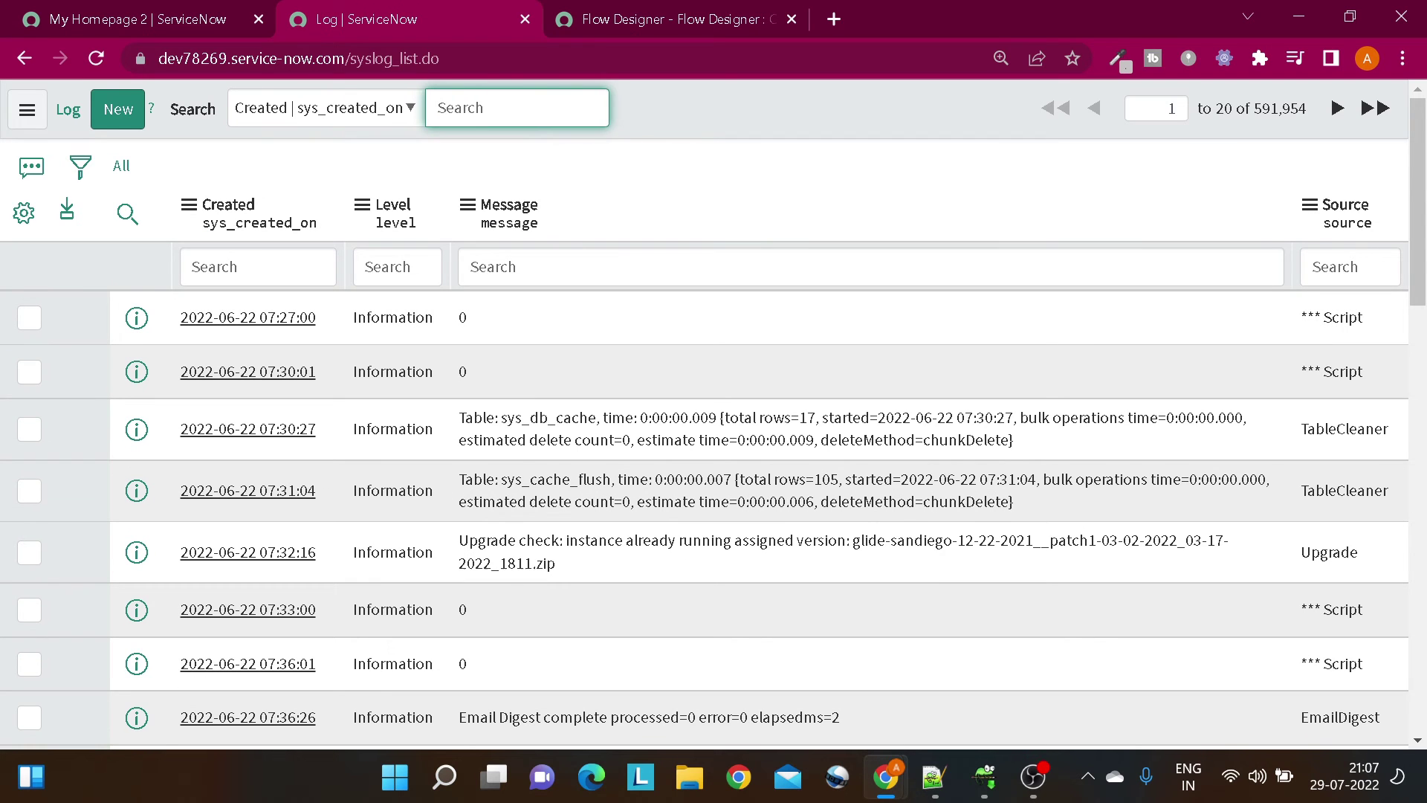
# - Filter the system log's Message column by *TEchnomonk
pyautogui.click(870, 267)
pyautogui.write('*')
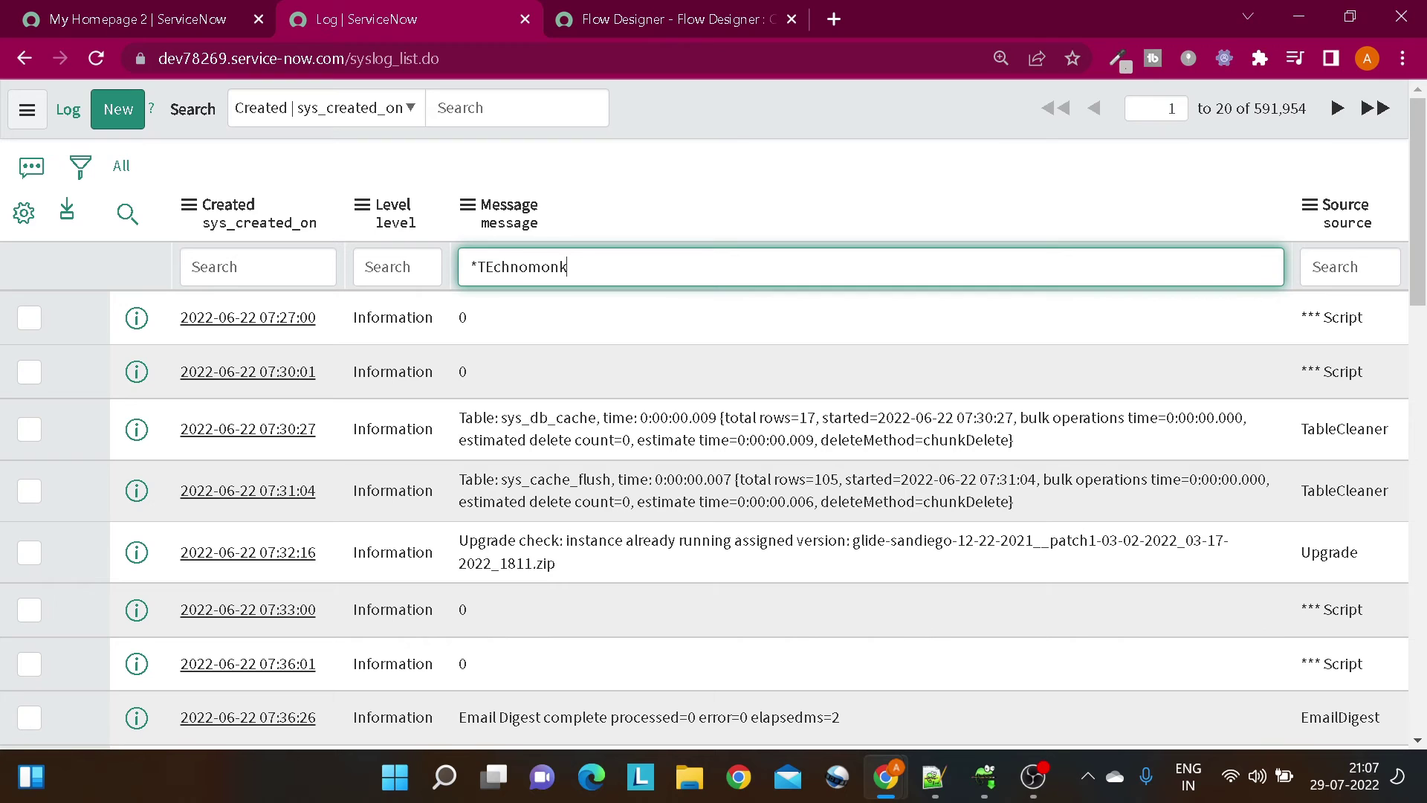
pyautogui.press('Return')
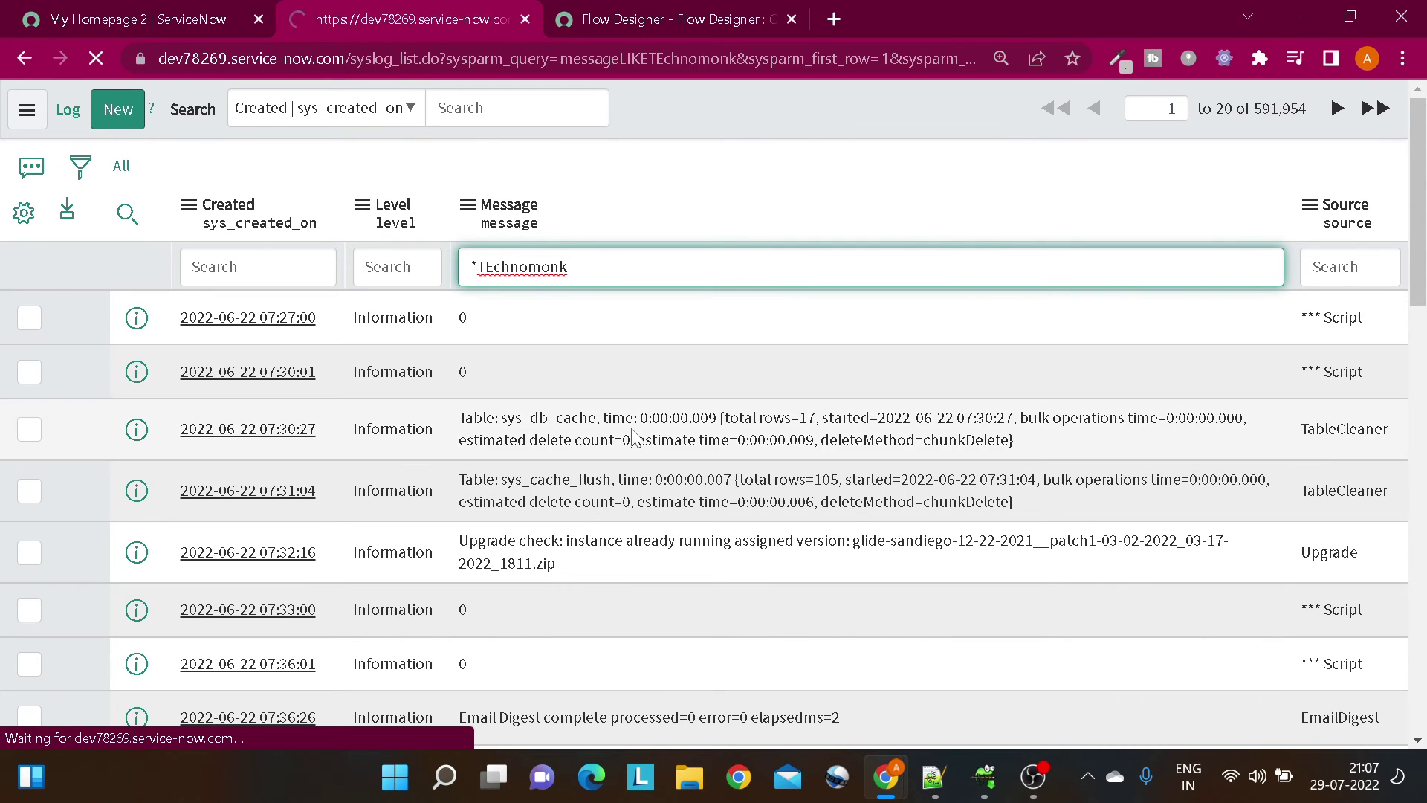
pyautogui.scroll(-5, 743, 416)
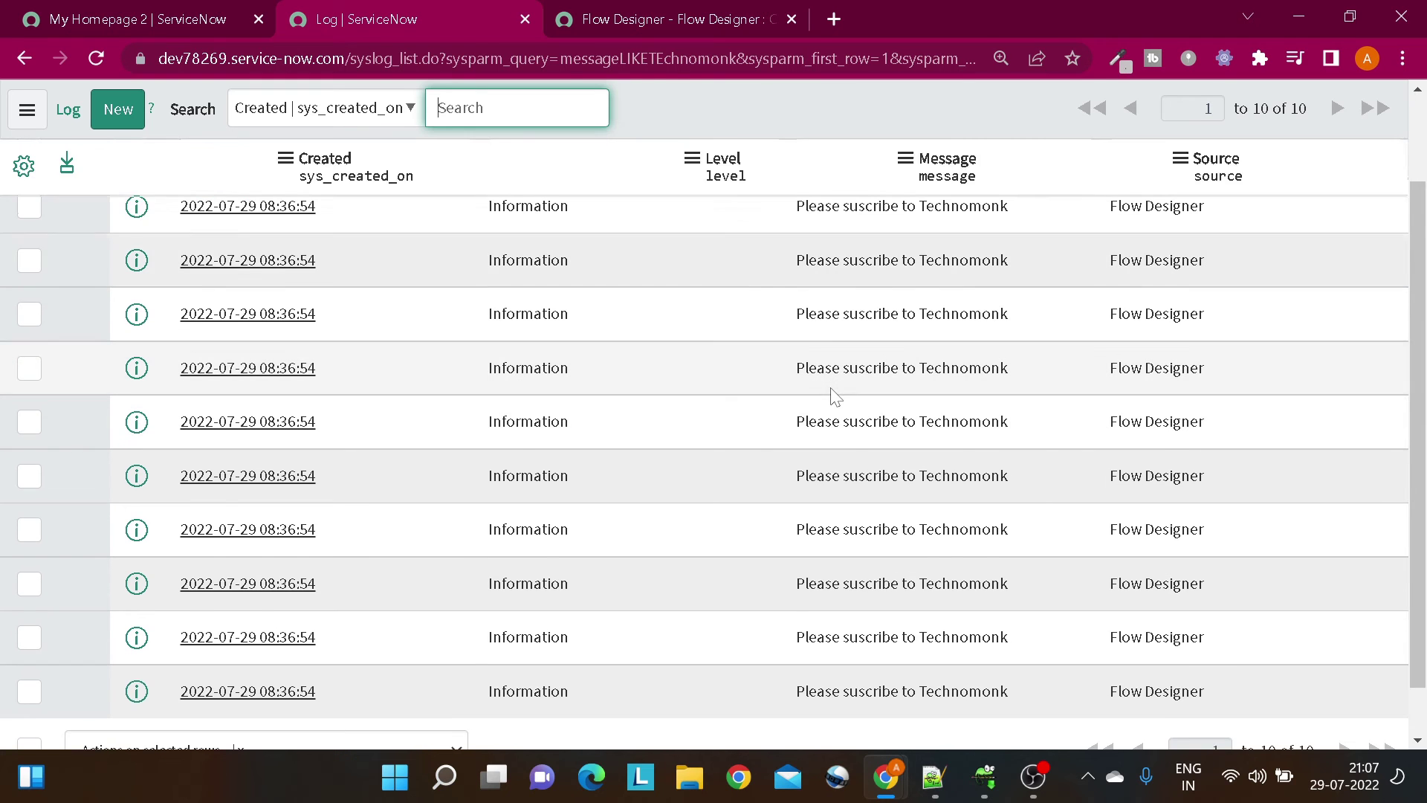
pyautogui.scroll(5, 840, 372)
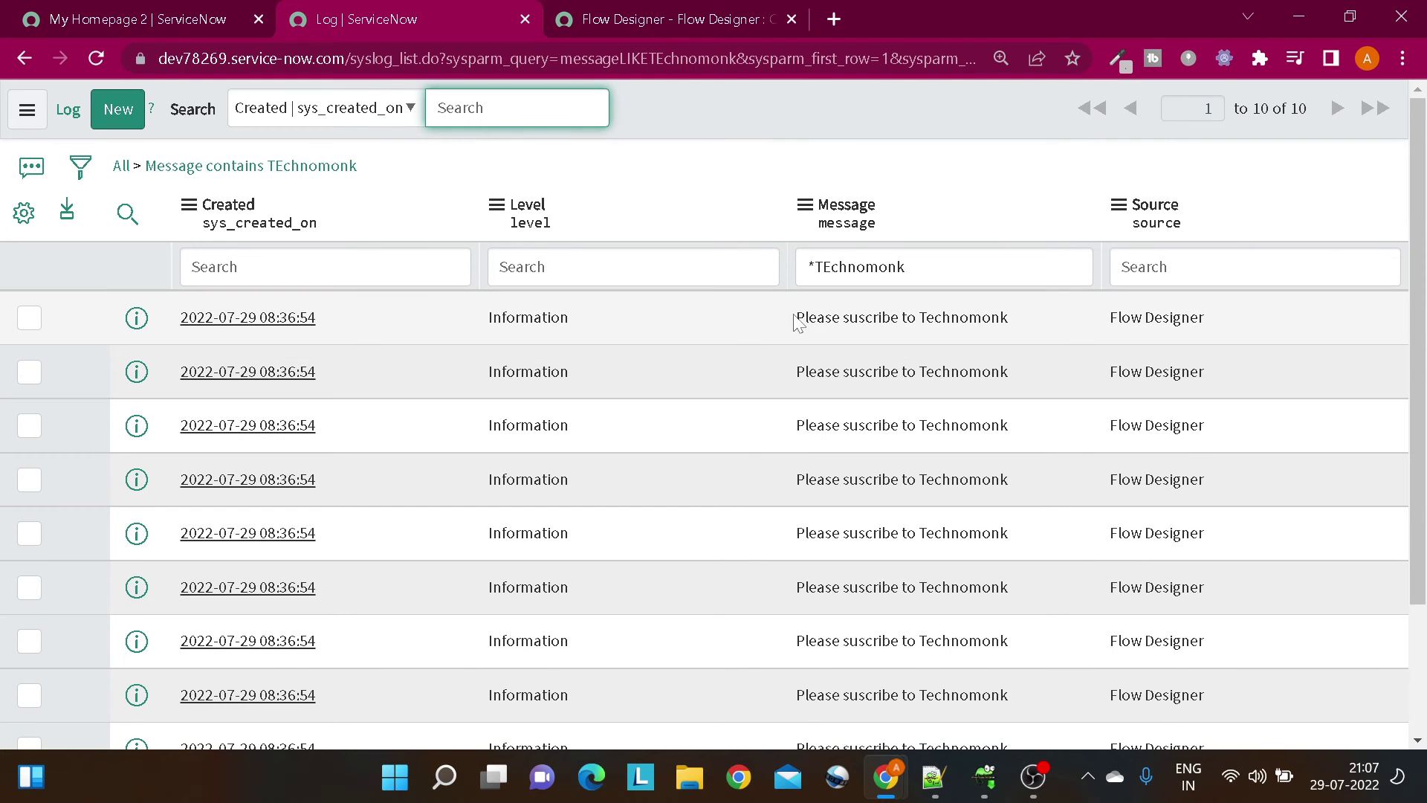
# - Highlight the entries' messages and Flow Designer source, then return to the Create Flow Loop flow
pyautogui.moveTo(796, 319); pyautogui.dragTo(1208, 320)
pyautogui.scroll(-5, 732, 145)
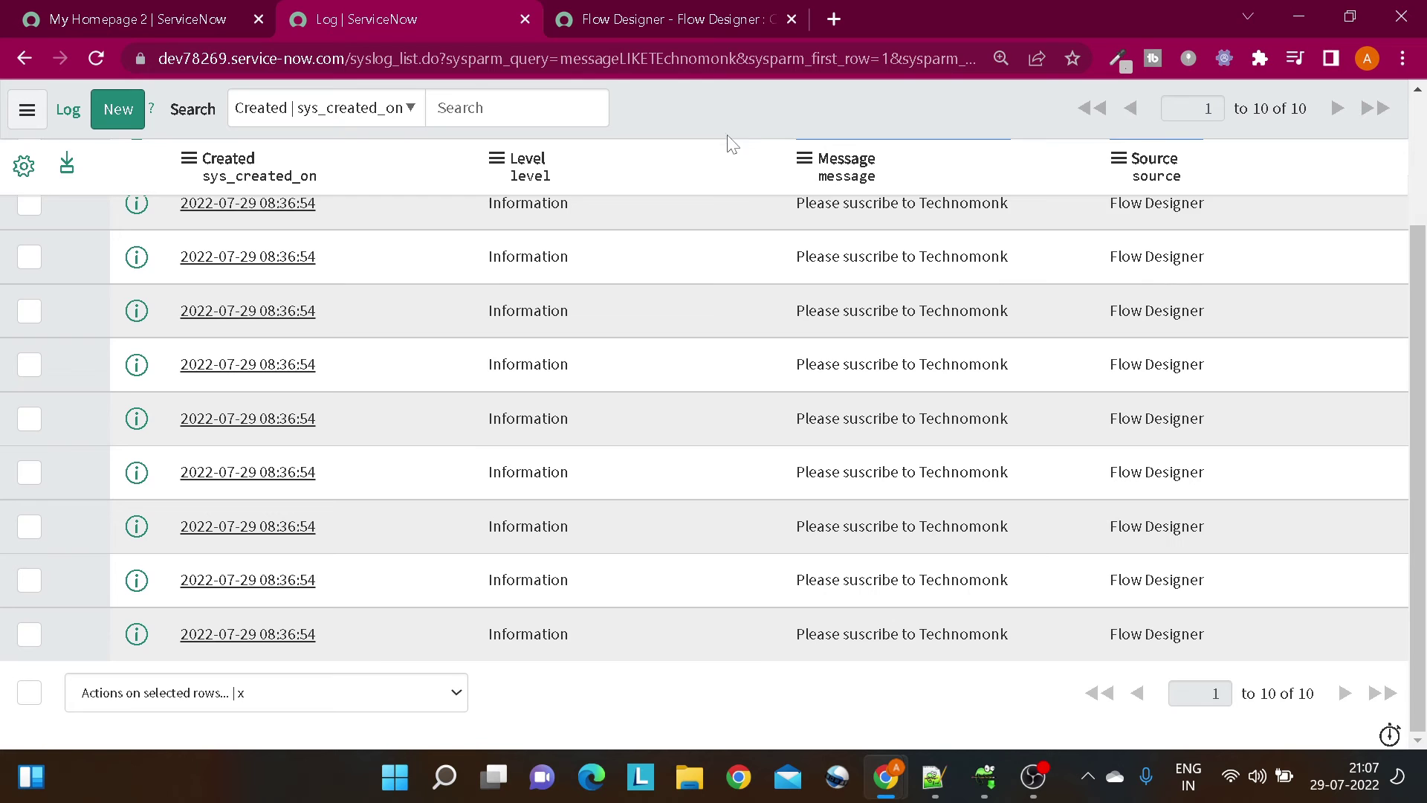
pyautogui.scroll(4, 758, 208)
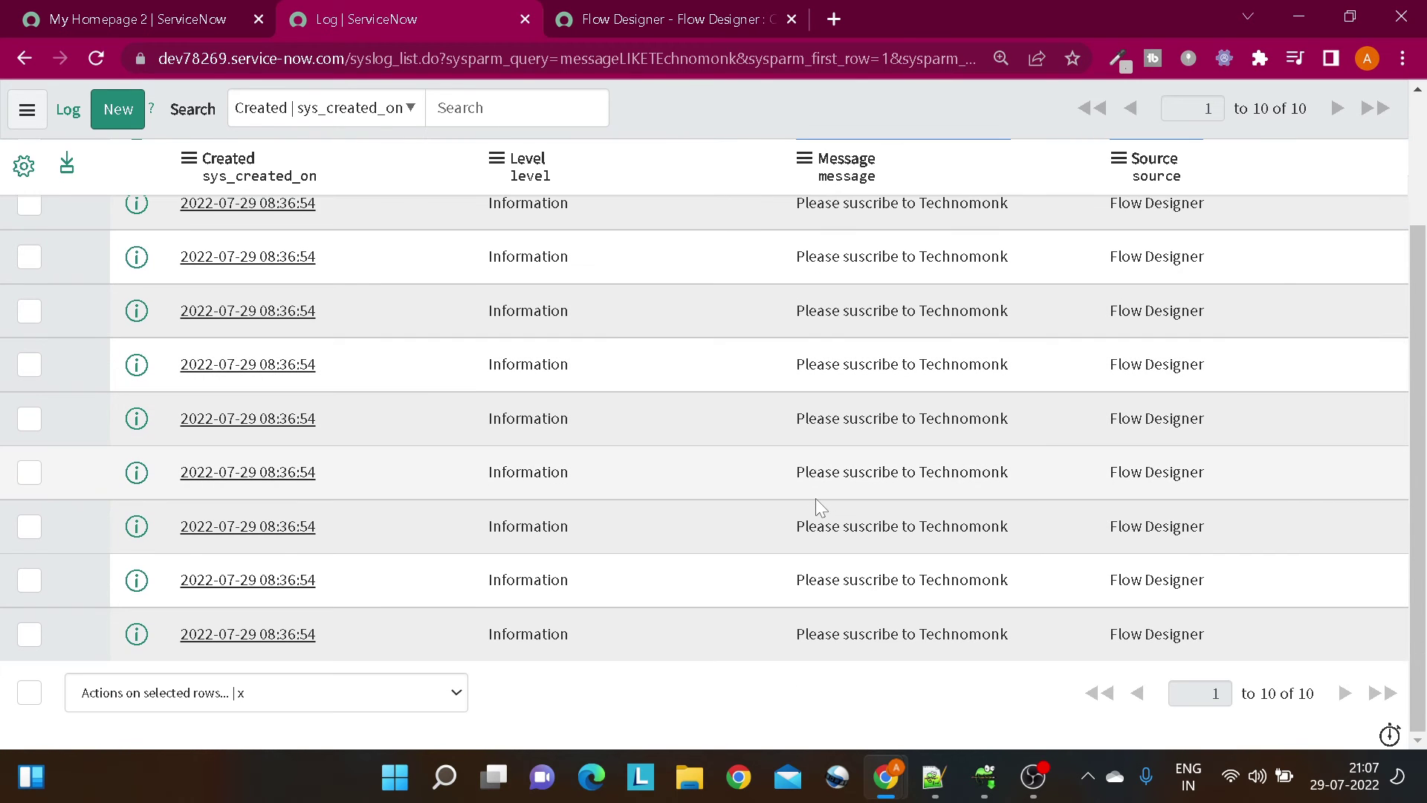
pyautogui.scroll(2, 967, 364)
pyautogui.moveTo(796, 318); pyautogui.dragTo(1204, 317)
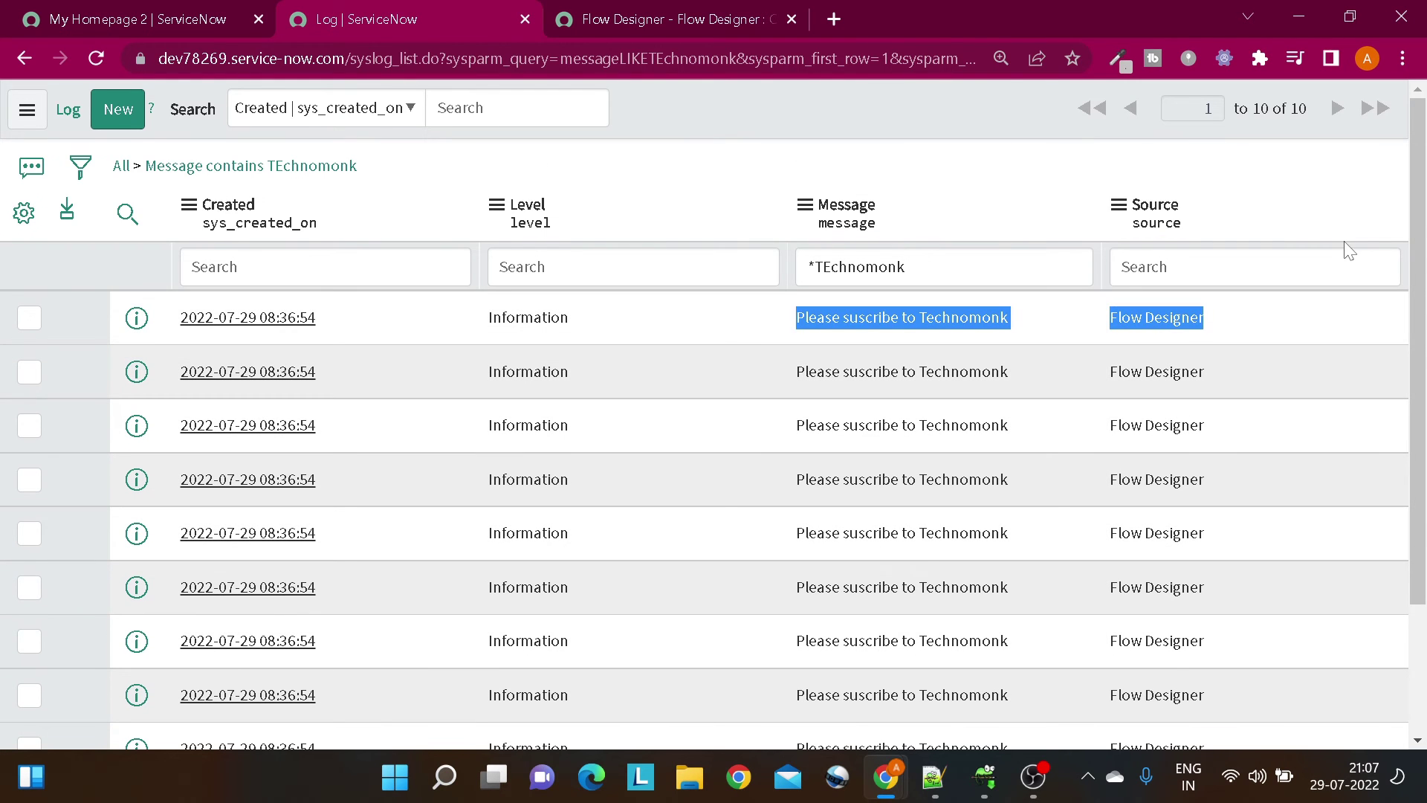
pyautogui.click(1193, 182)
pyautogui.moveTo(1211, 371); pyautogui.dragTo(1079, 399)
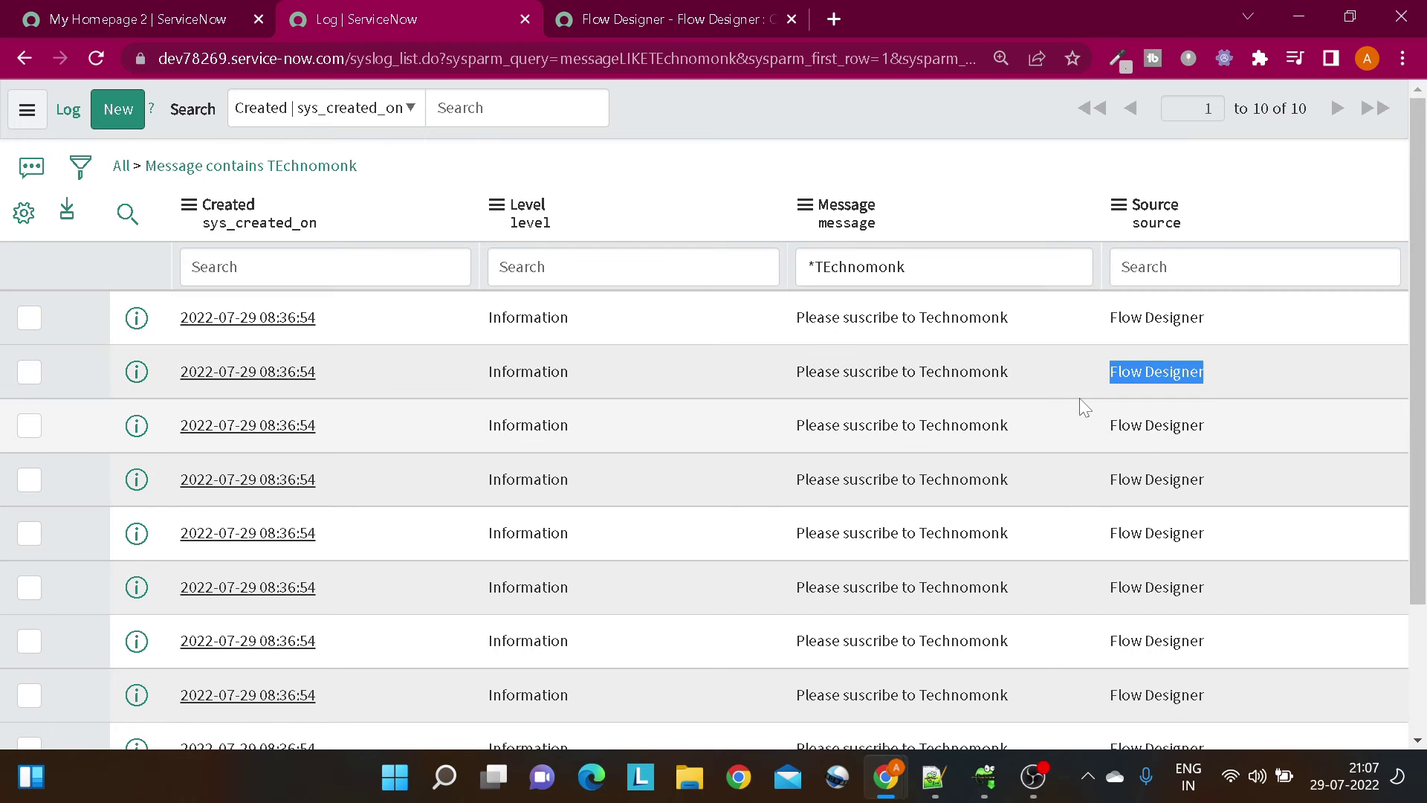
pyautogui.click(594, 18)
# - Change loopCount's starting value from 10 to 5 in the first Set Flow Variables step
pyautogui.scroll(-1, 290, 383)
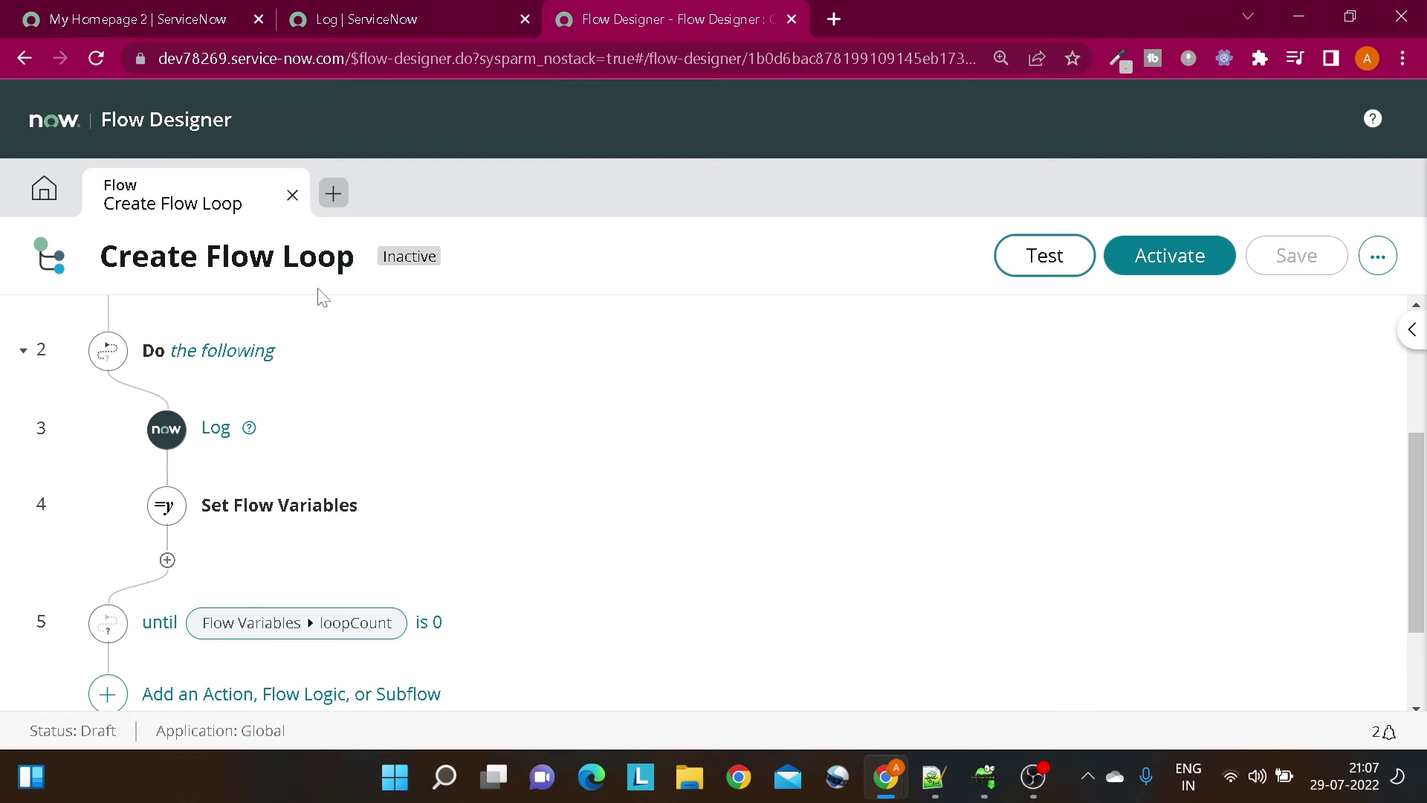
pyautogui.press('F11')
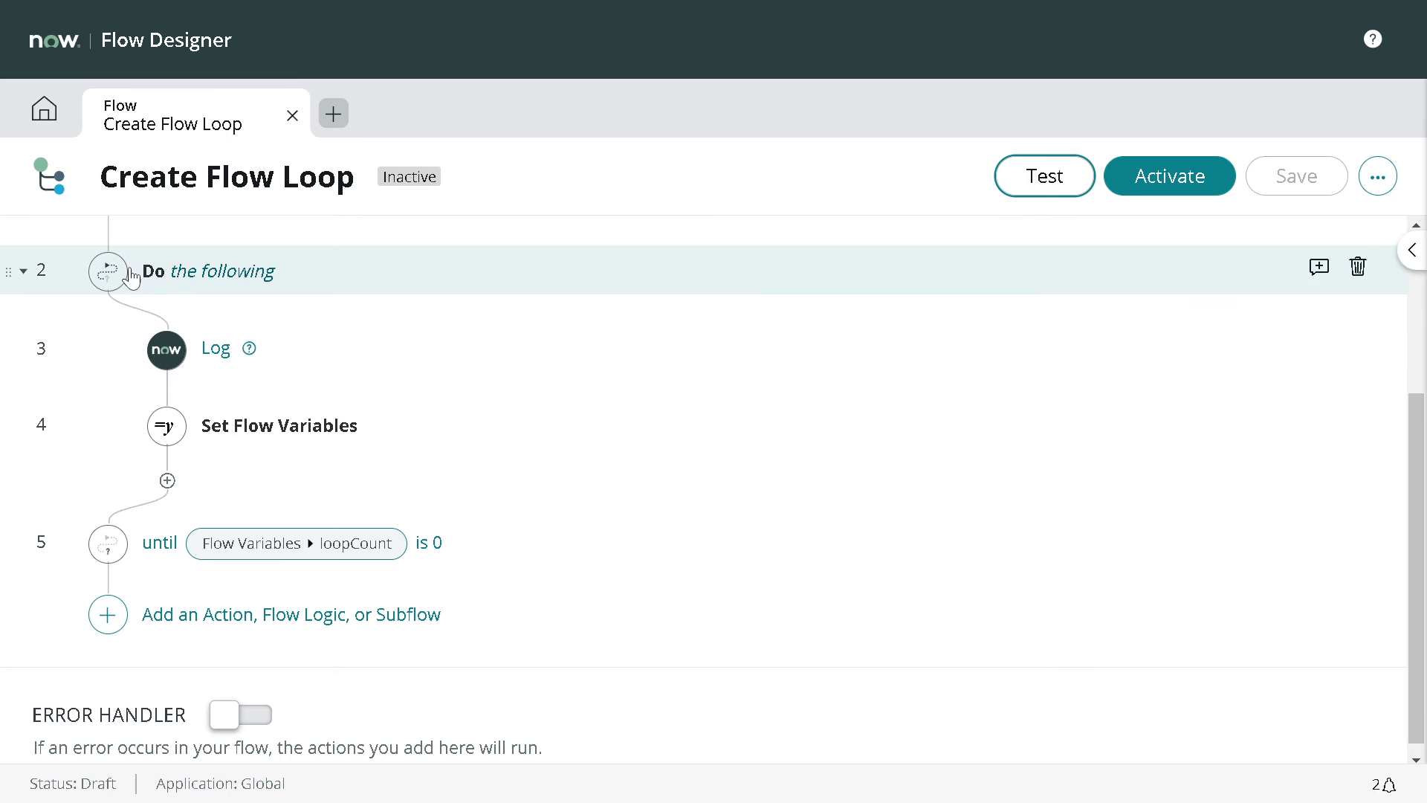
pyautogui.scroll(2, 185, 379)
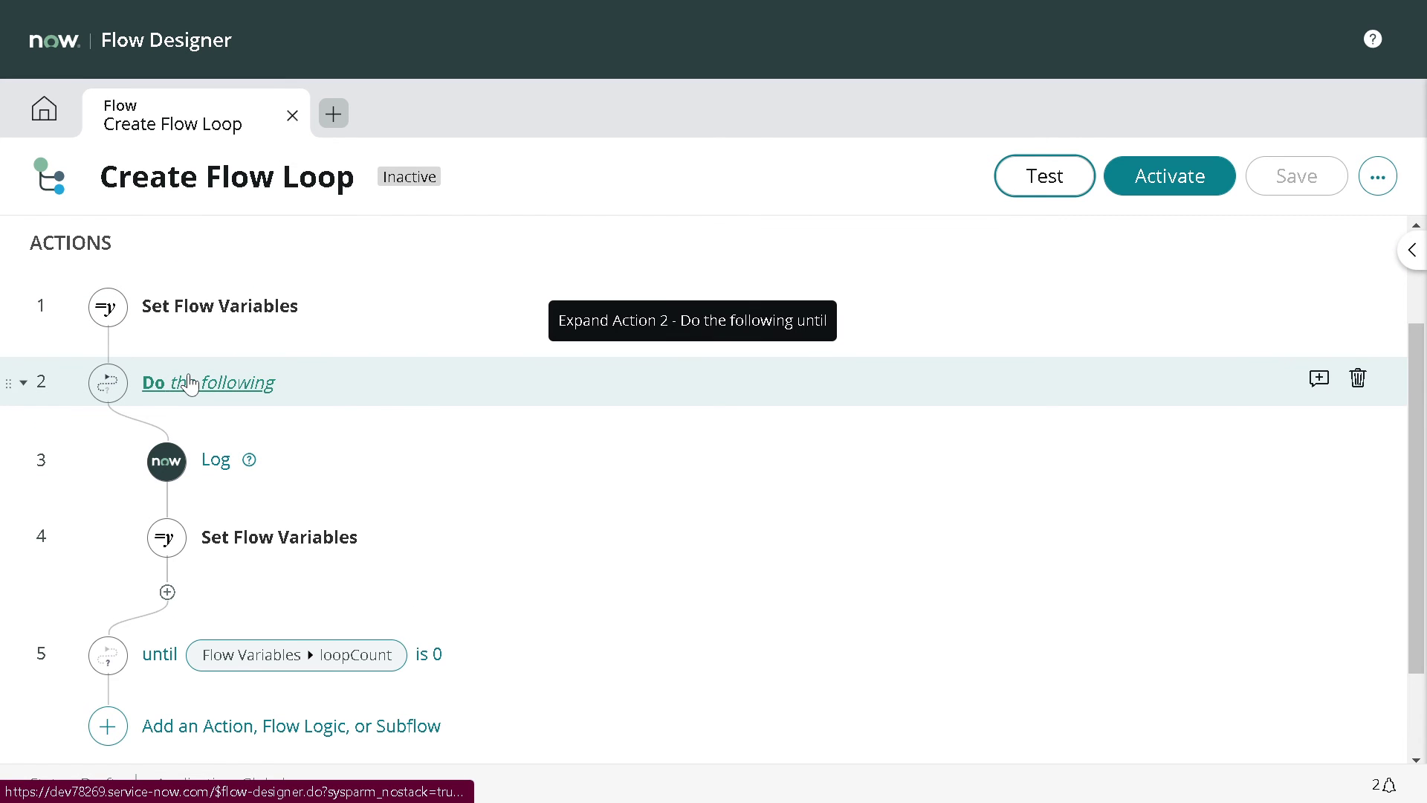
pyautogui.click(201, 312)
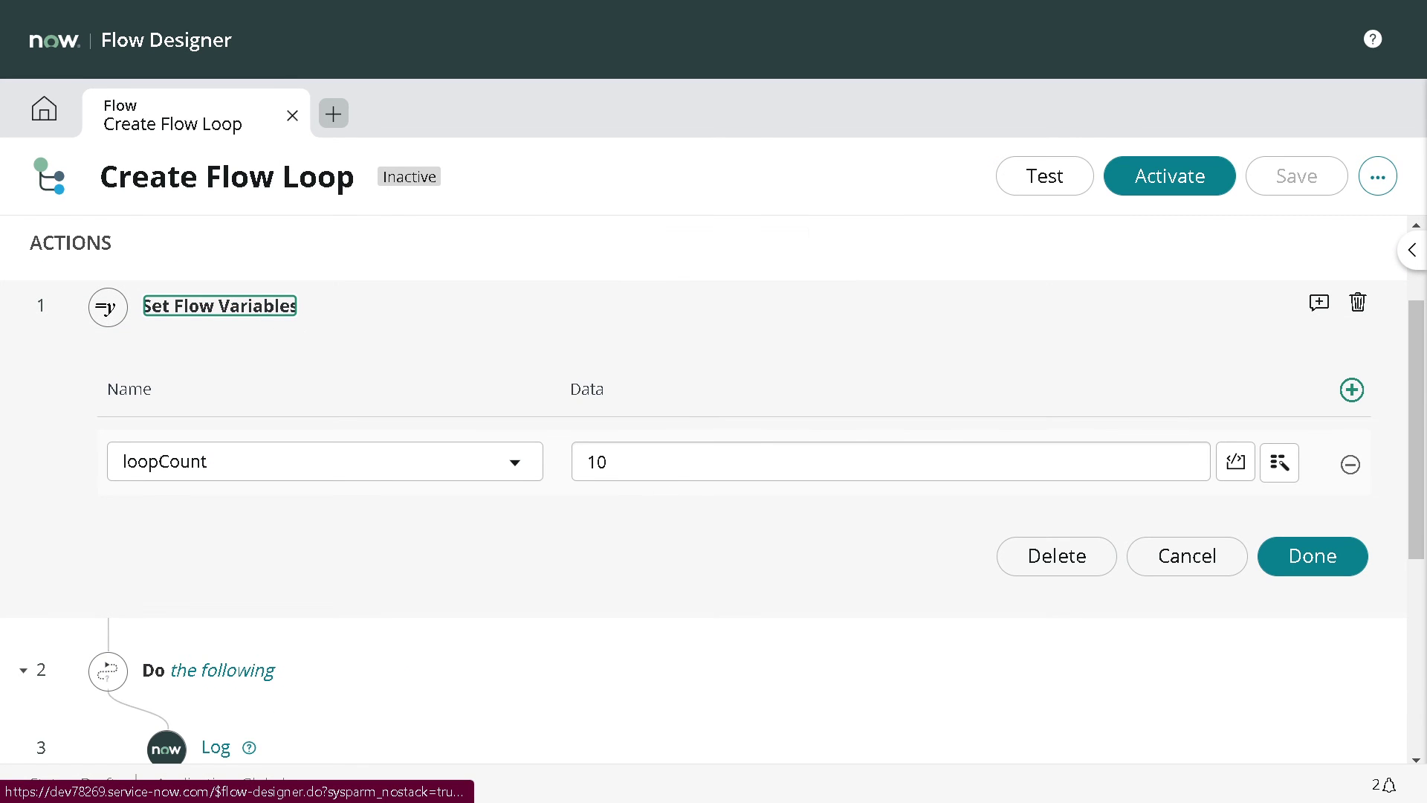
pyautogui.press('Tab')
pyautogui.write('5')
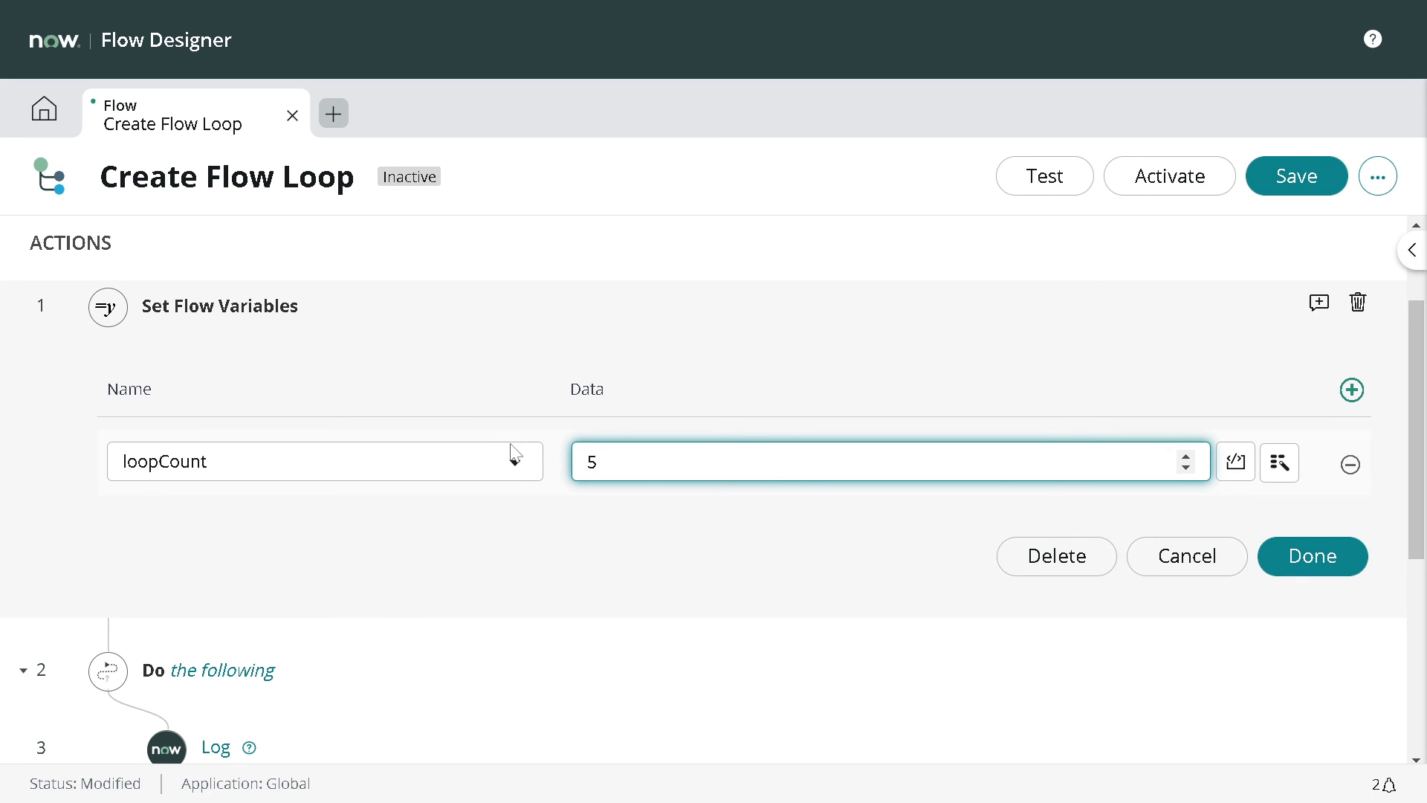
pyautogui.click(1313, 556)
pyautogui.scroll(-5, 465, 451)
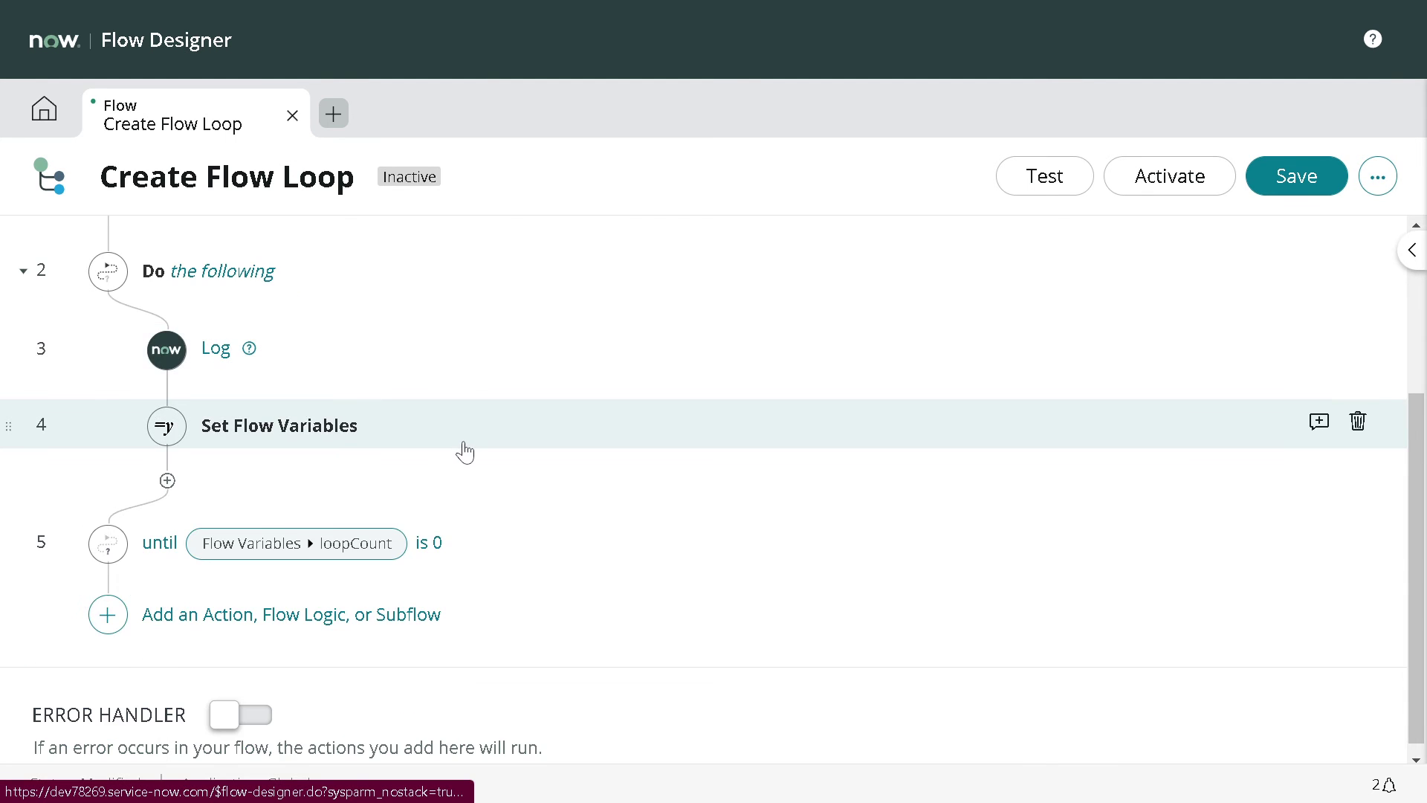
pyautogui.scroll(2, 465, 451)
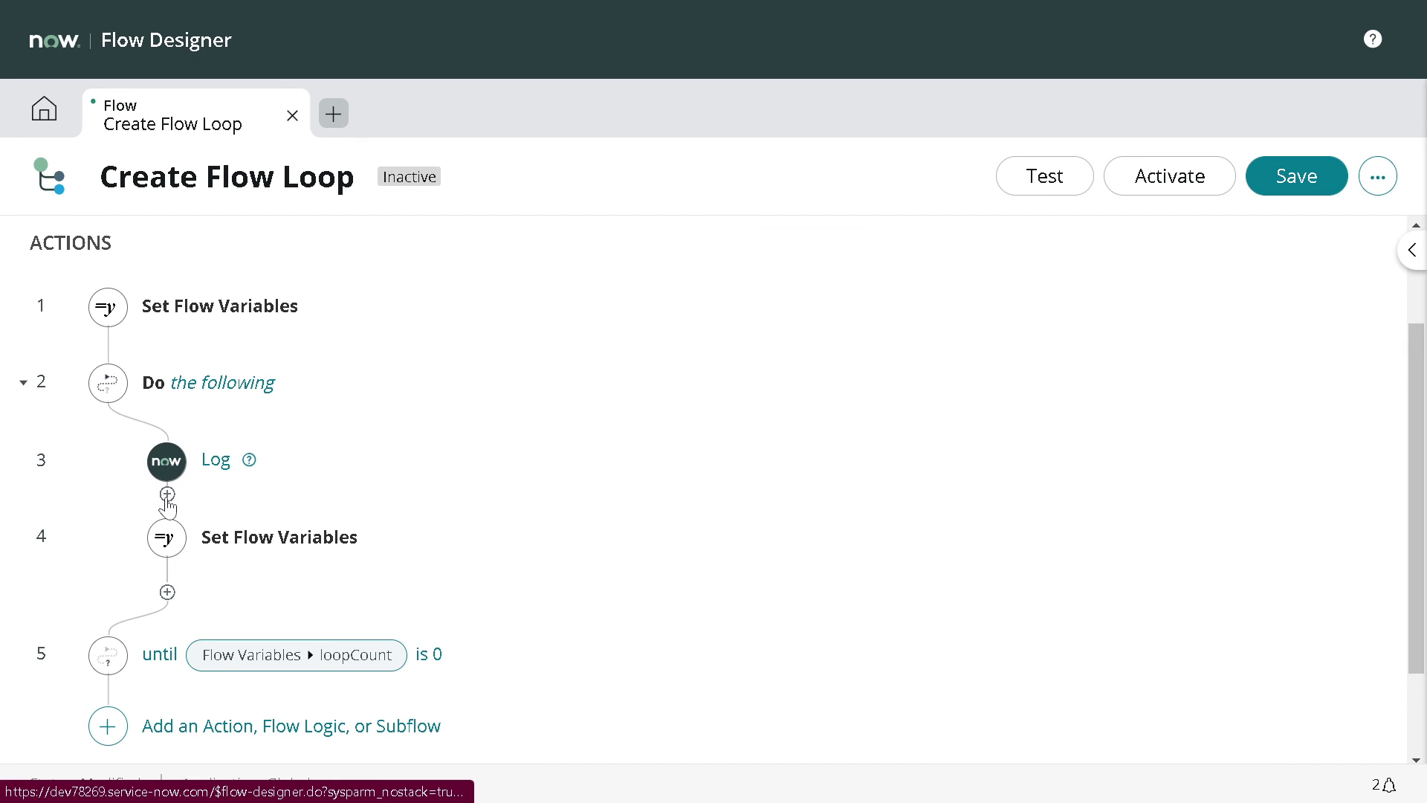
pyautogui.click(166, 503)
# - Add a Create Record action on the Incident table with a Short description field
pyautogui.click(277, 504)
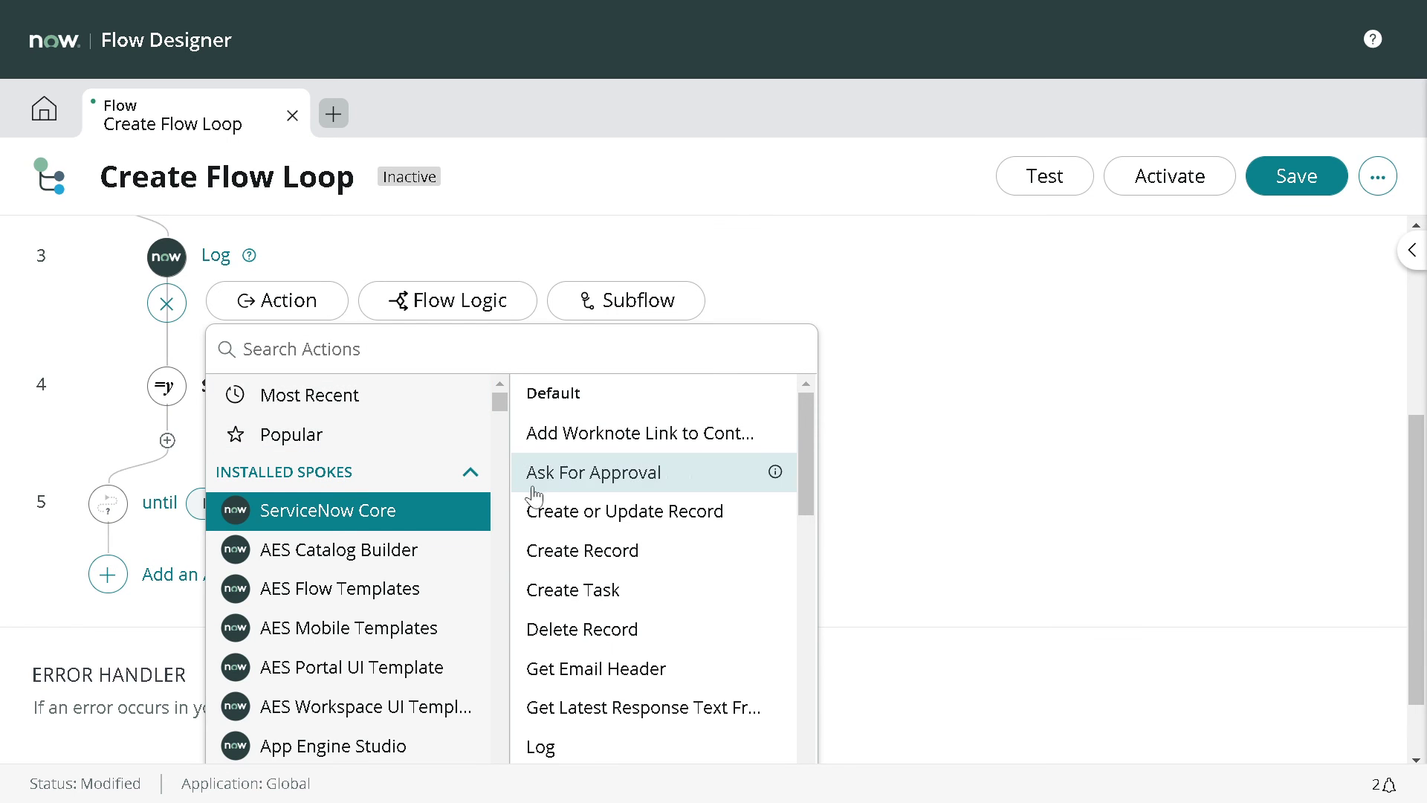
pyautogui.click(585, 562)
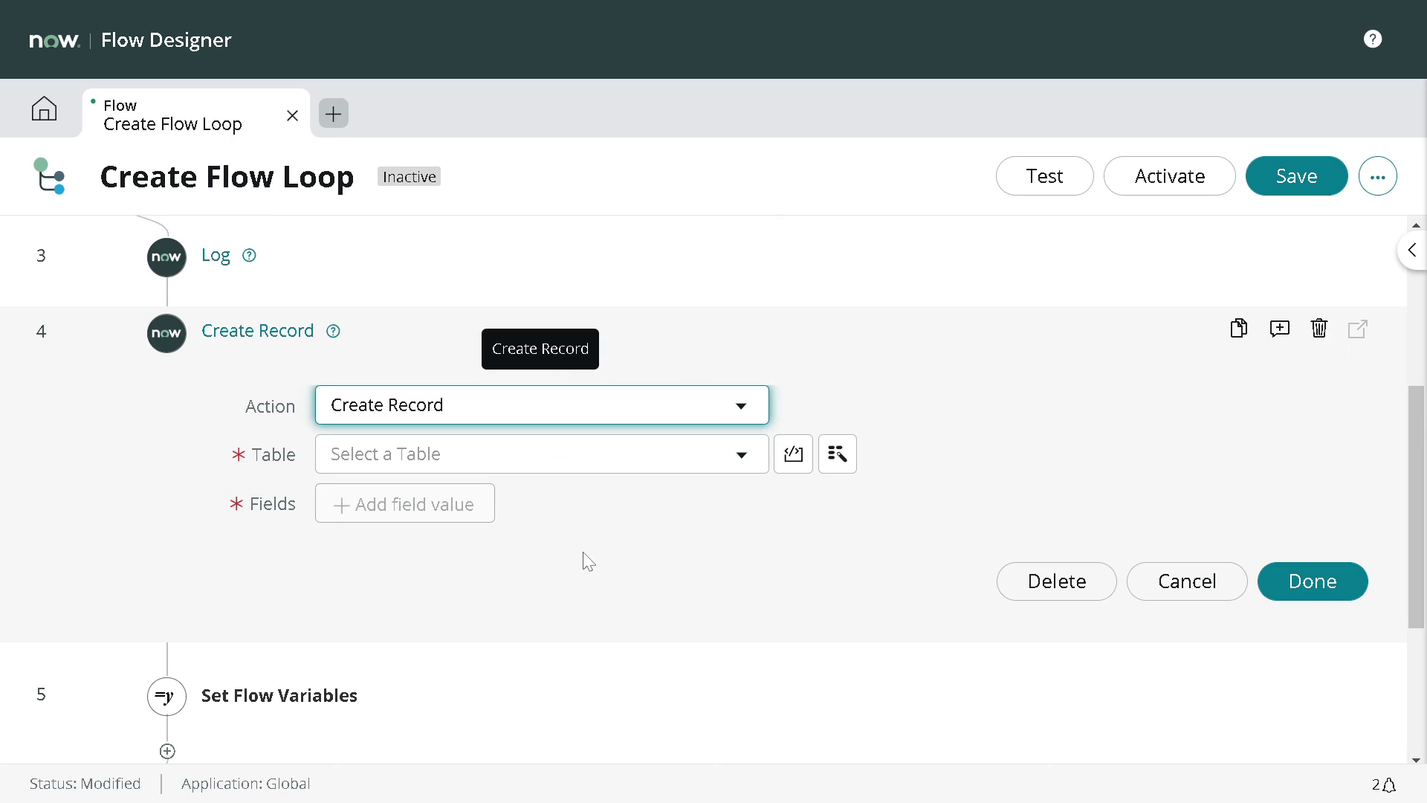
pyautogui.click(451, 457)
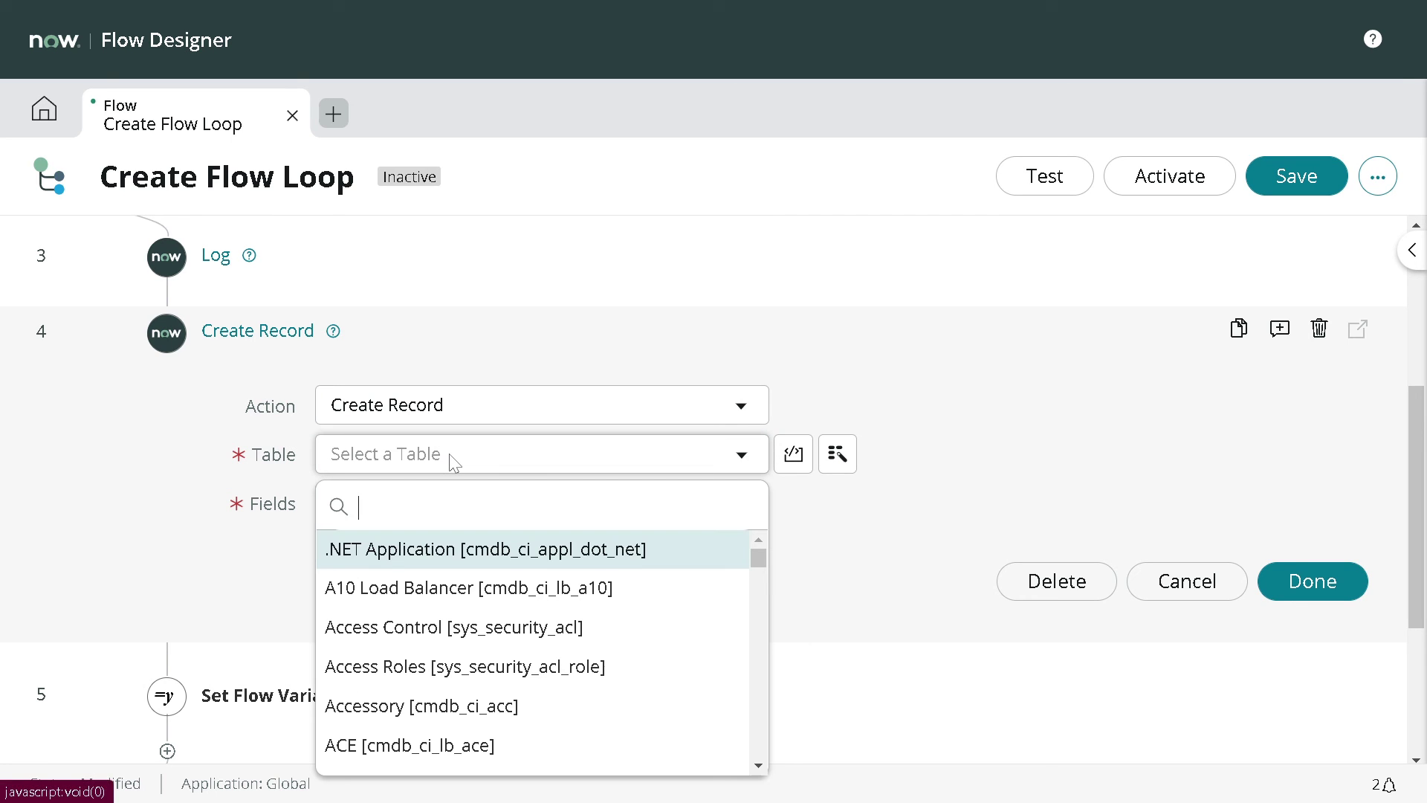
pyautogui.write('incident')
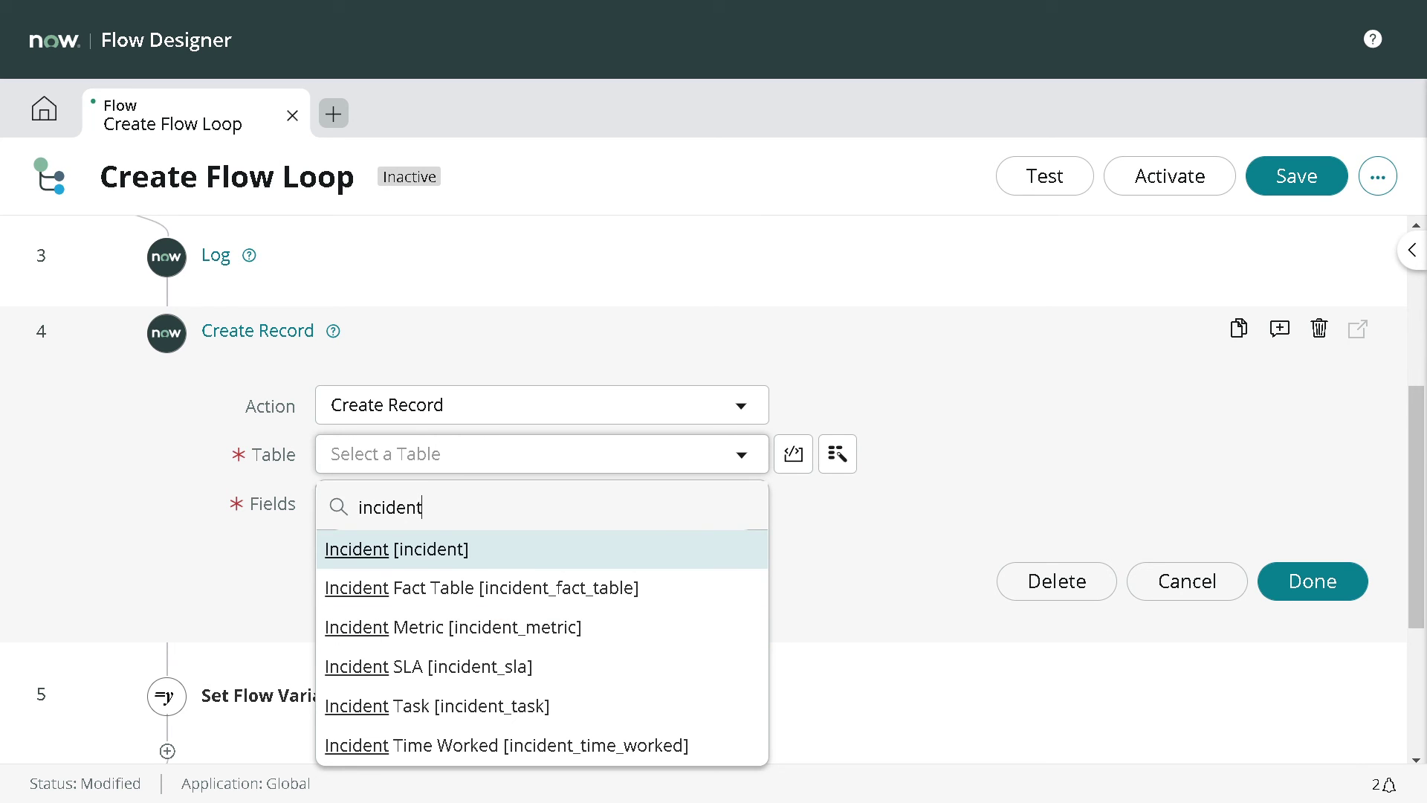
pyautogui.click(457, 552)
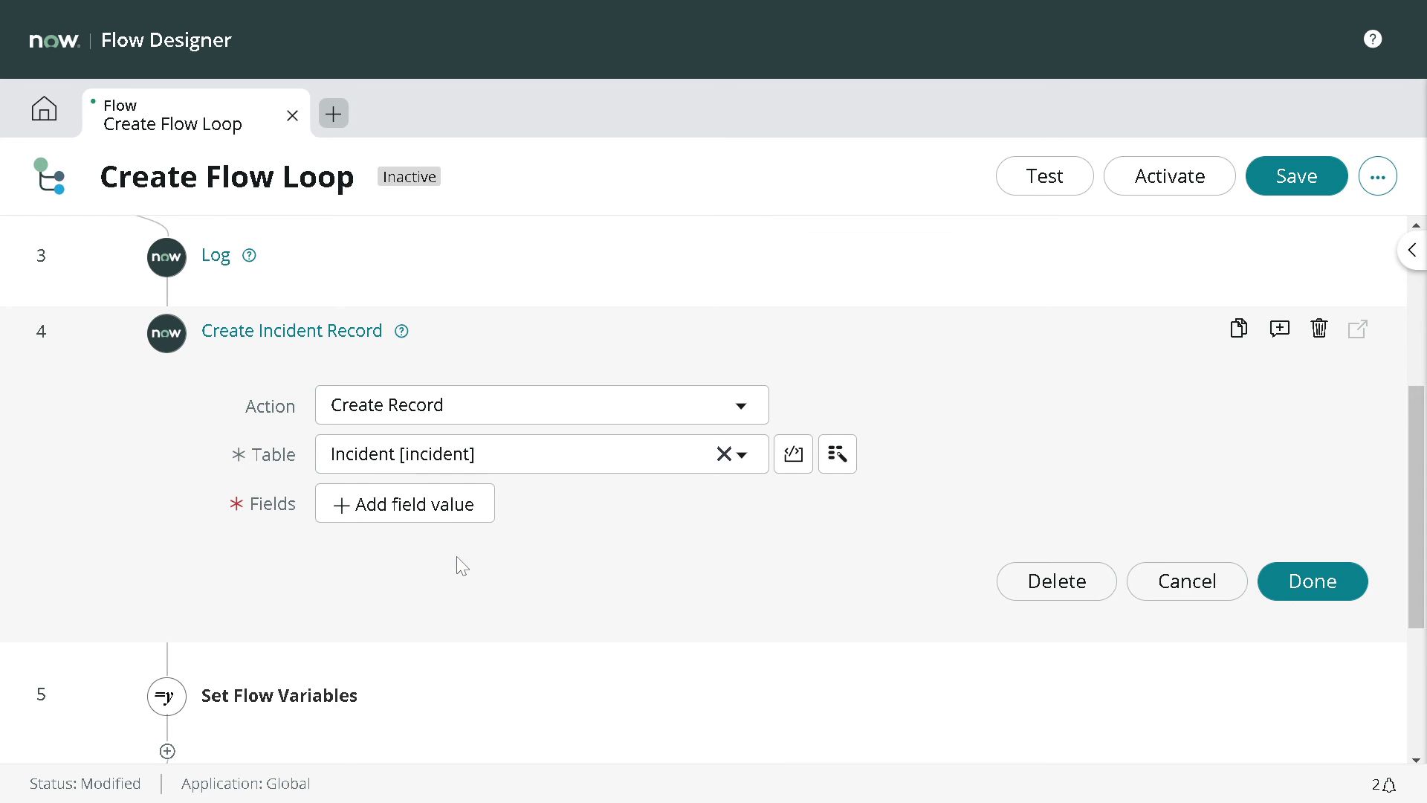
pyautogui.click(431, 510)
pyautogui.click(429, 513)
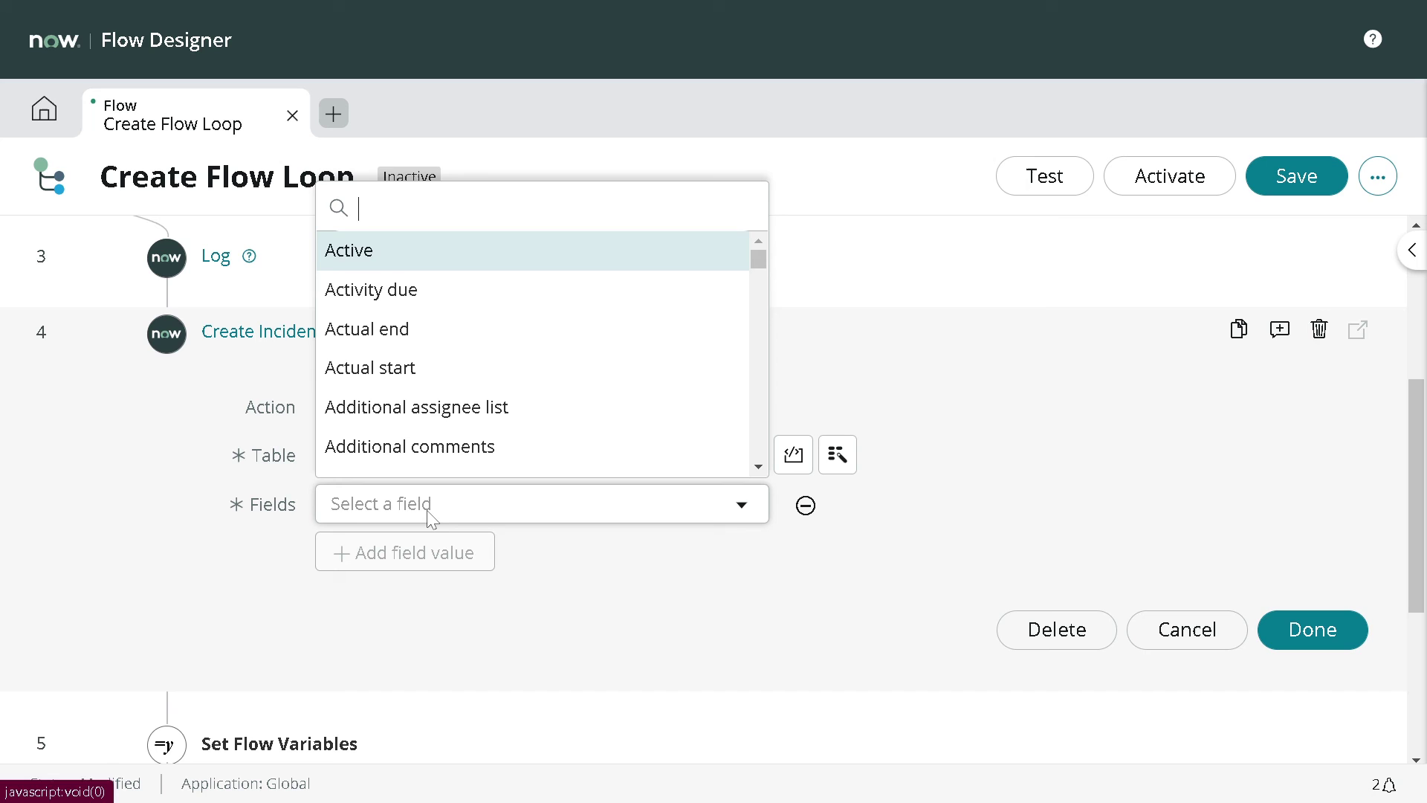
pyautogui.write('show')
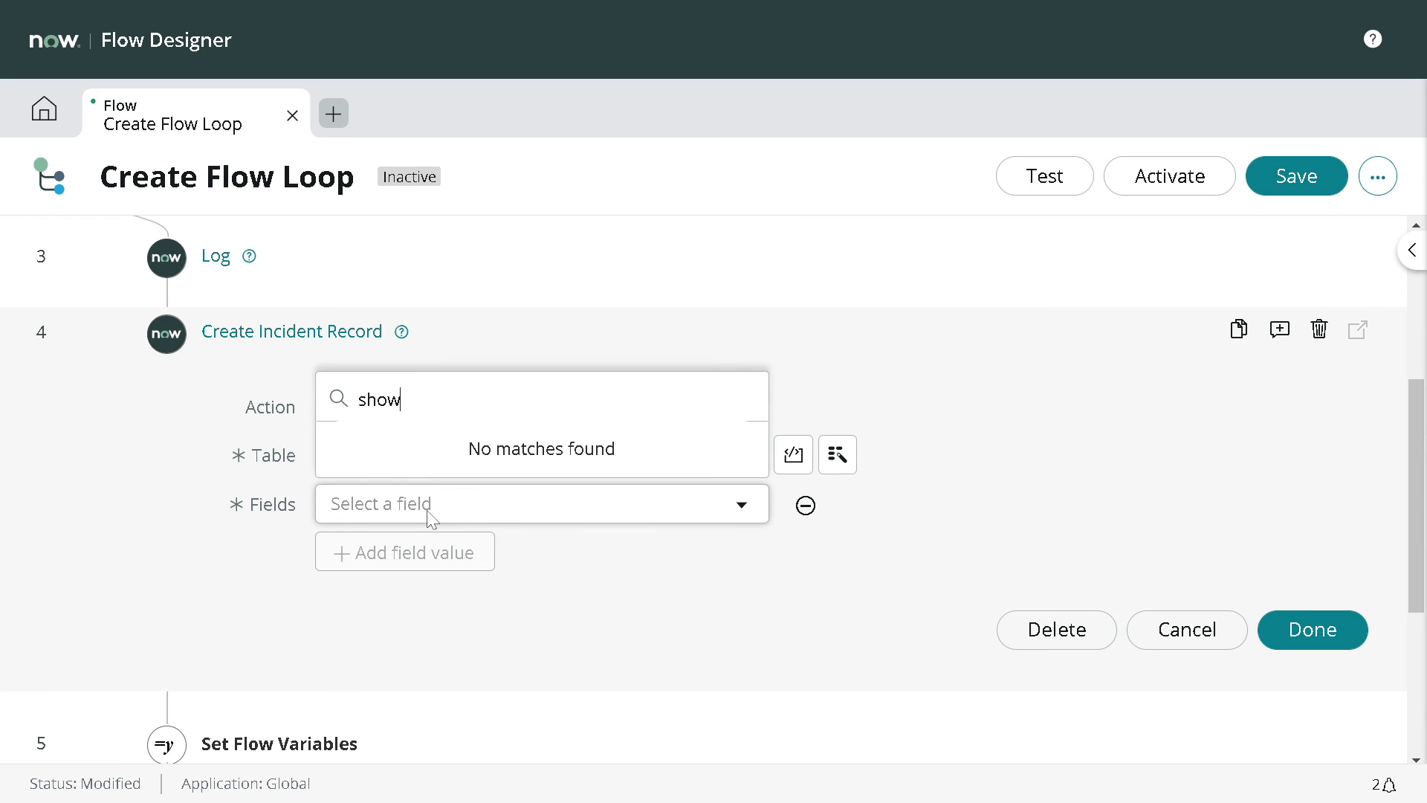
pyautogui.press('BackSpace')
pyautogui.press('Return')
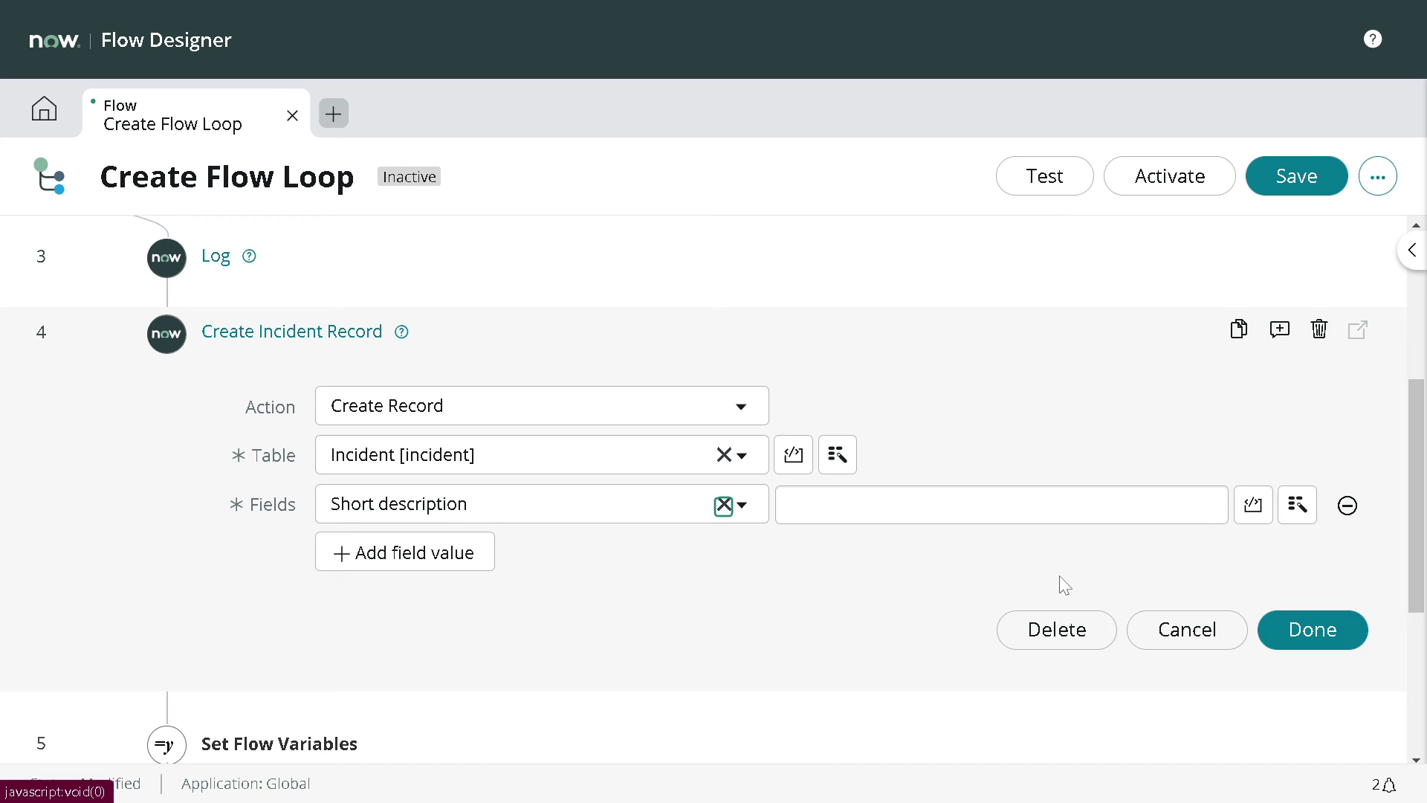
# - Enter 'Please suscribe to TEchnomonk' as the incident's Short description
pyautogui.click(1056, 505)
pyautogui.write('P')
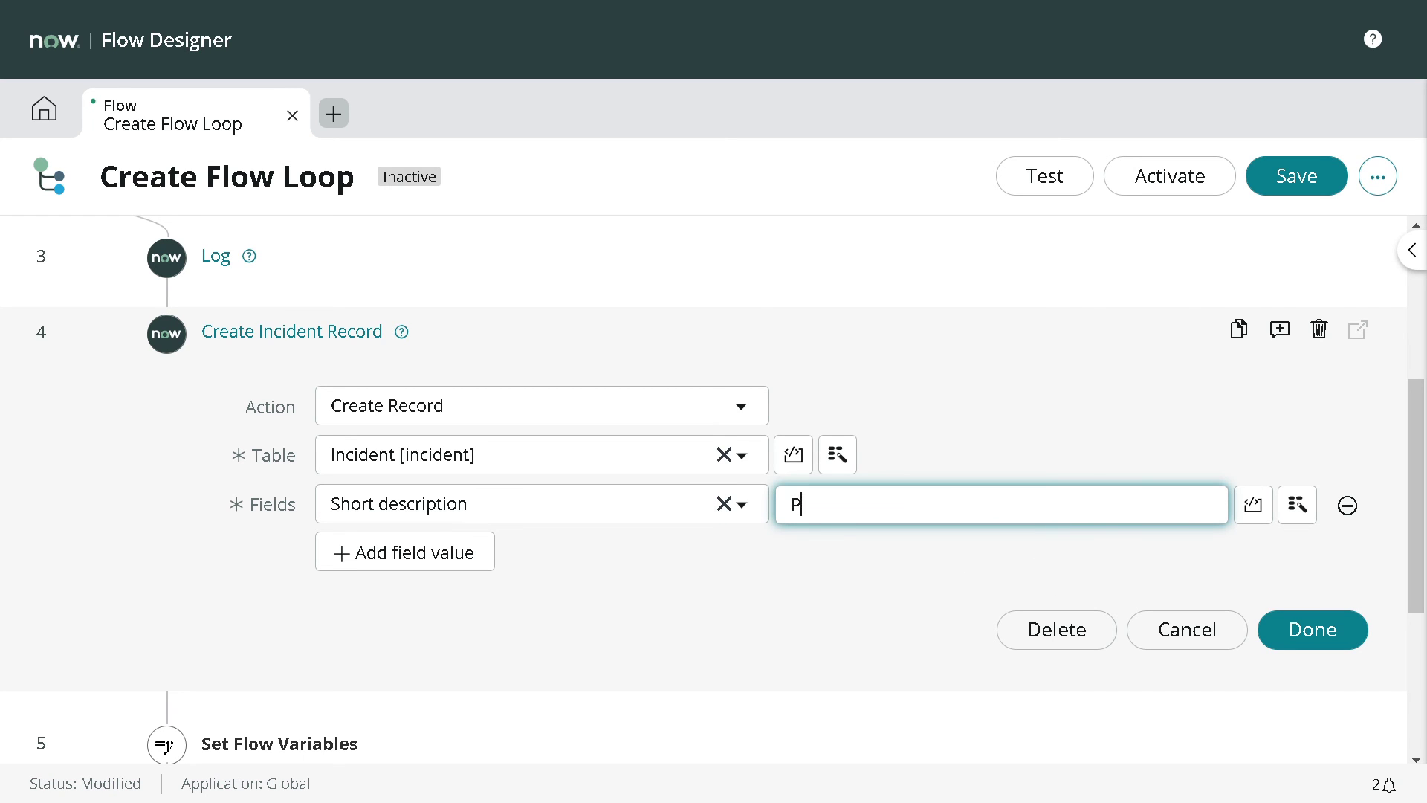
pyautogui.write('lease suscribe to TEchnomonn')
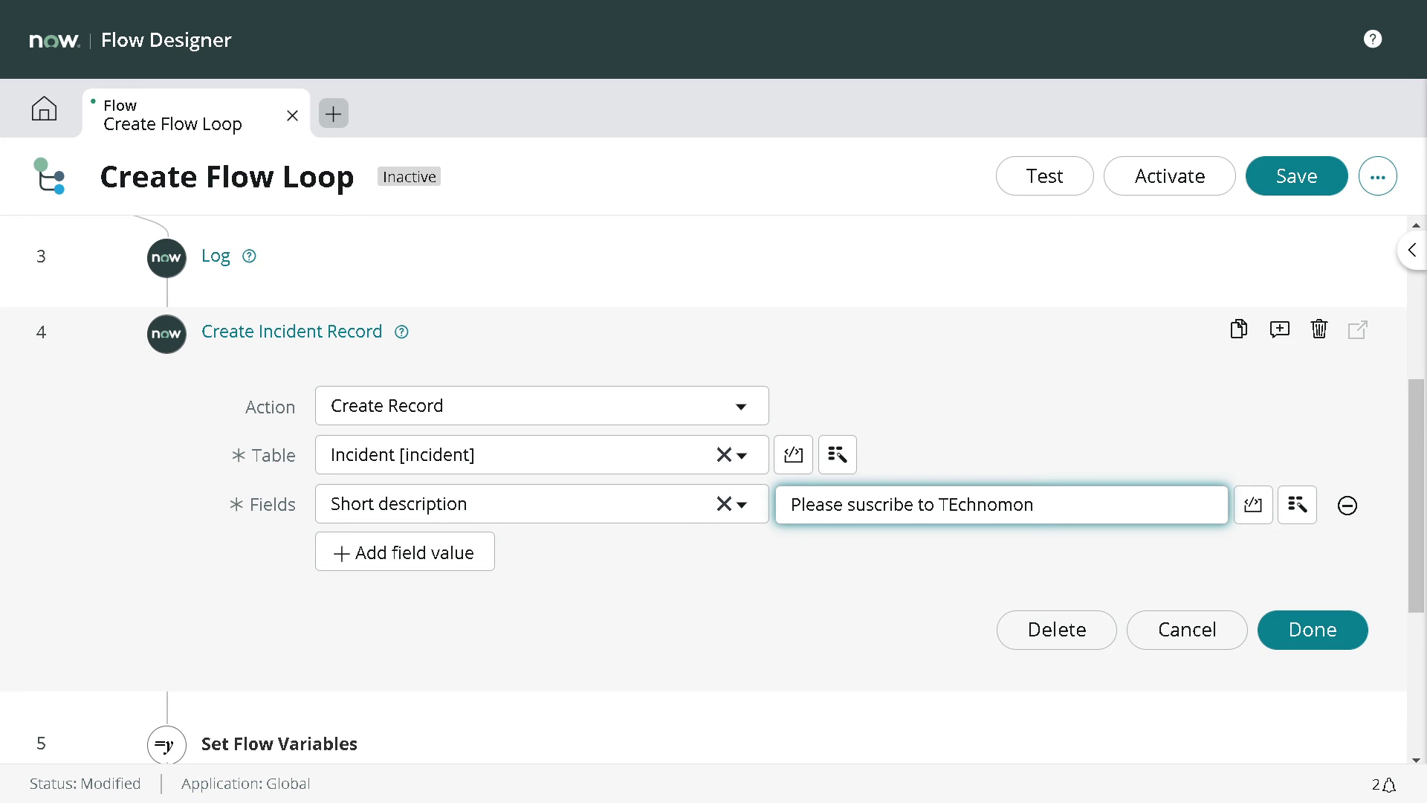
pyautogui.press('BackSpace')
# - Set Caller to System Administrator, finish the step, and save the flow
pyautogui.click(434, 553)
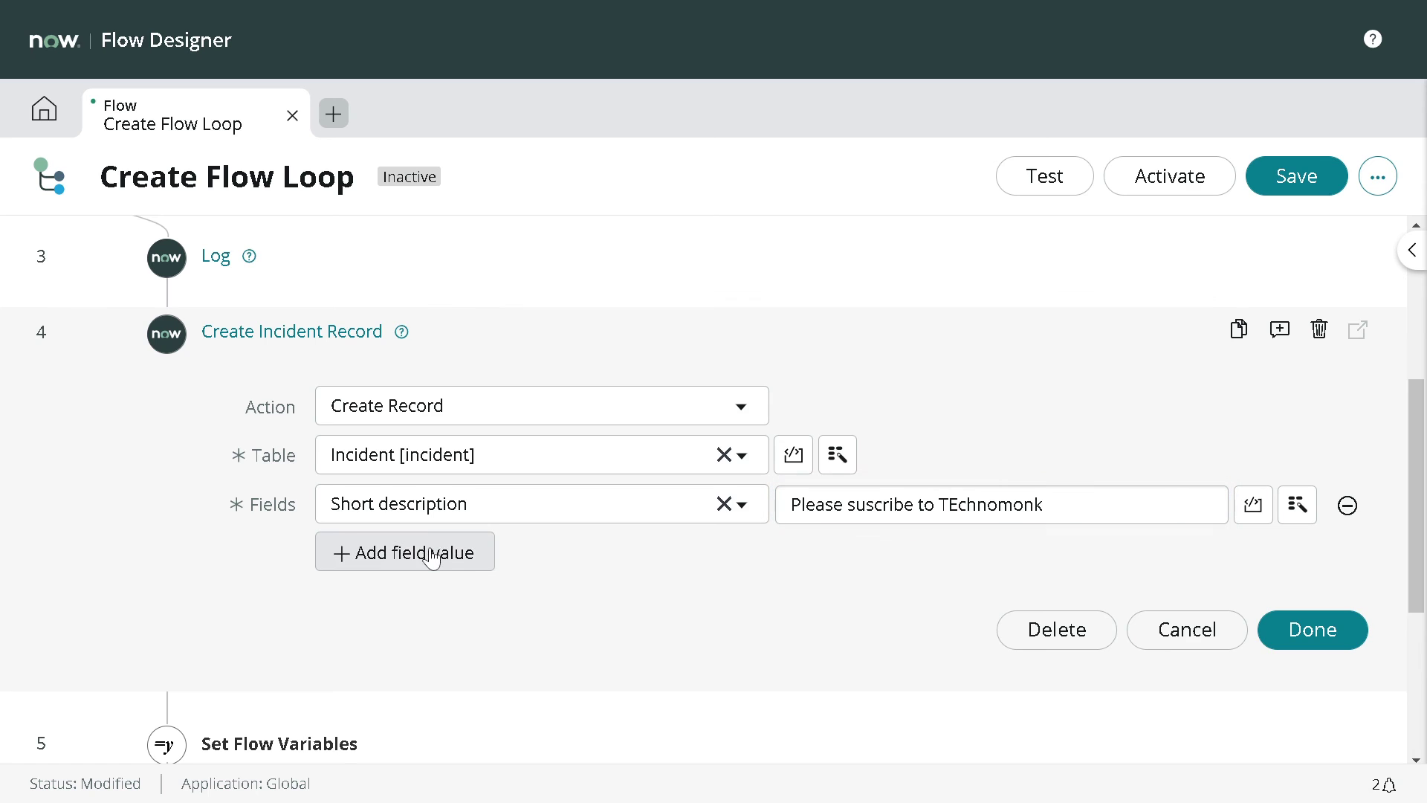
pyautogui.click(433, 560)
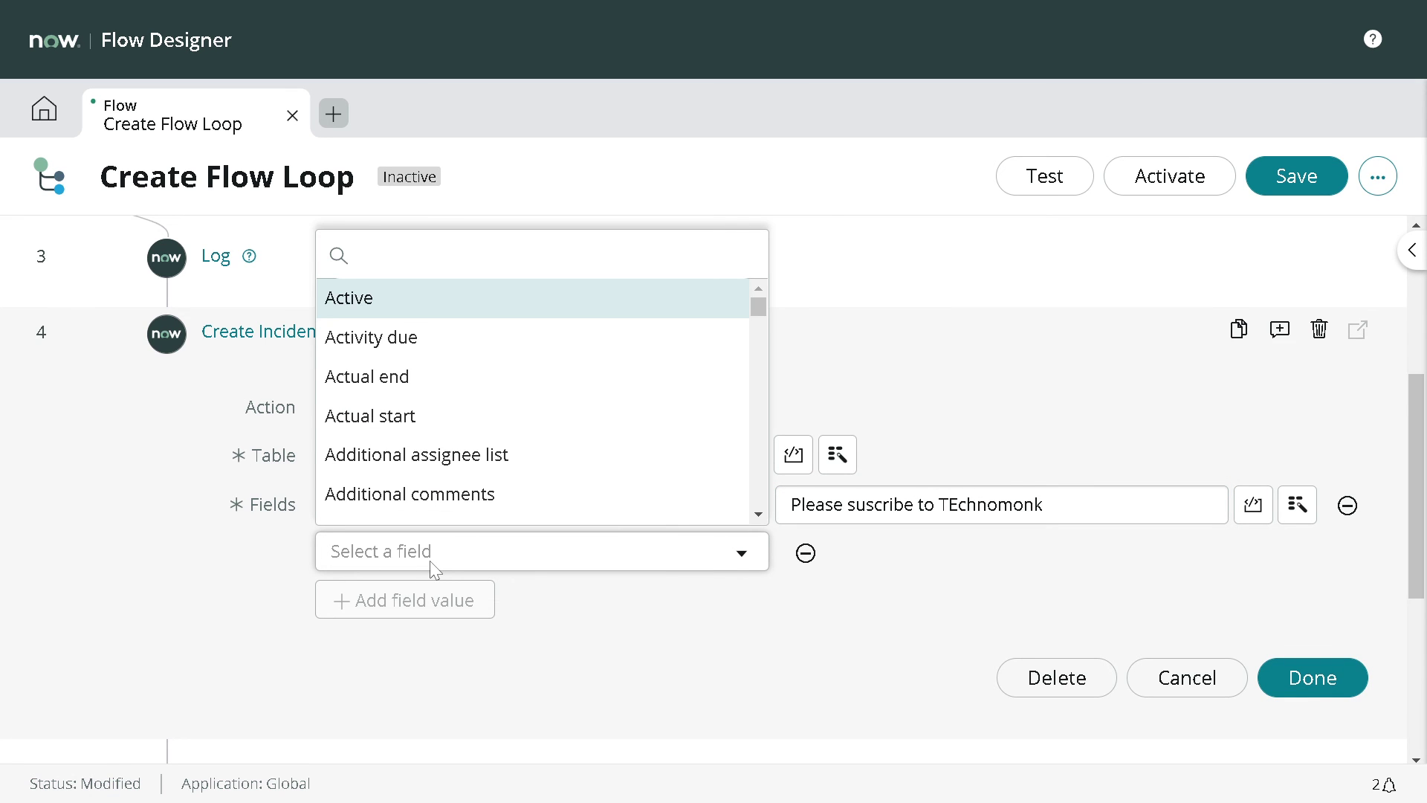
pyautogui.write('call')
pyautogui.press('Return')
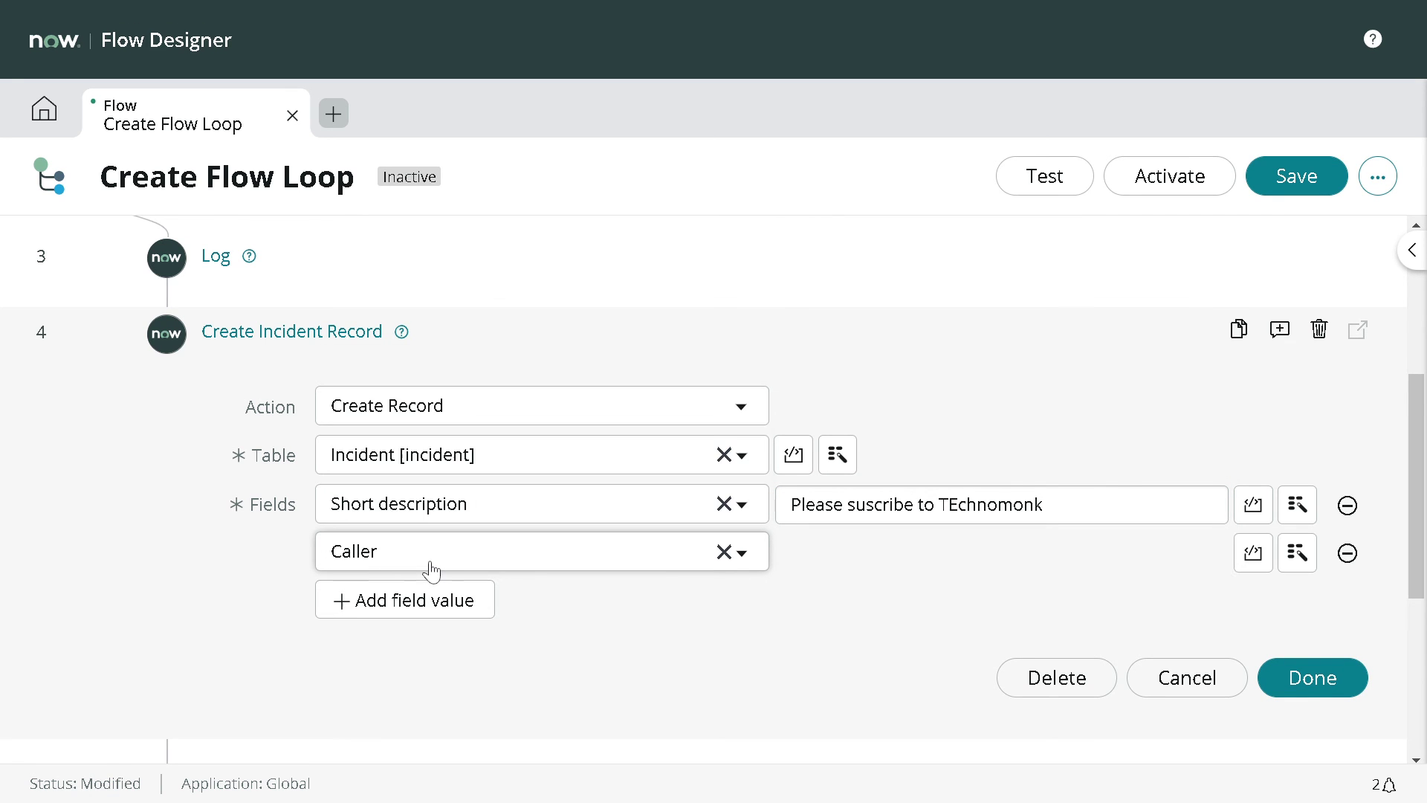
pyautogui.press('Tab')
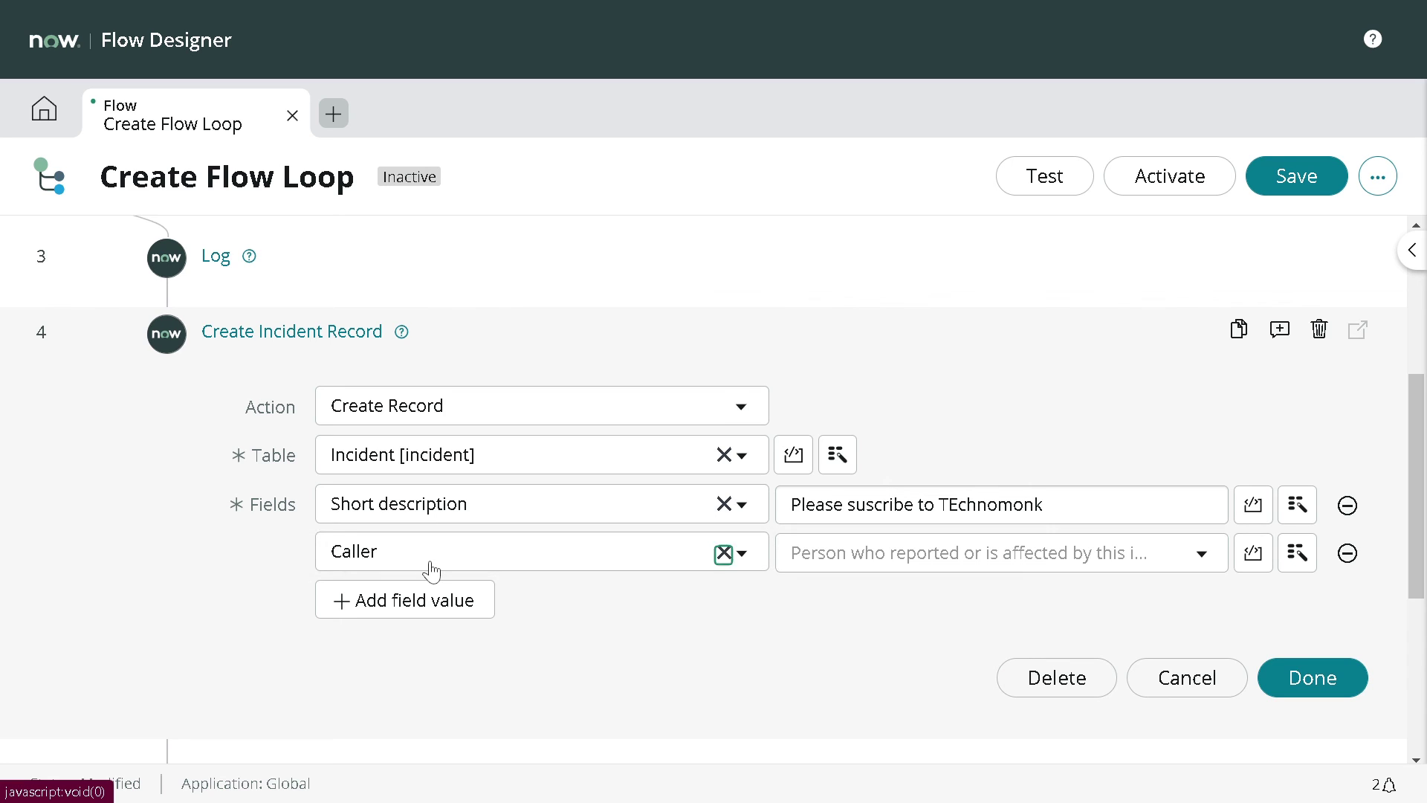
pyautogui.click(871, 559)
pyautogui.write('sys')
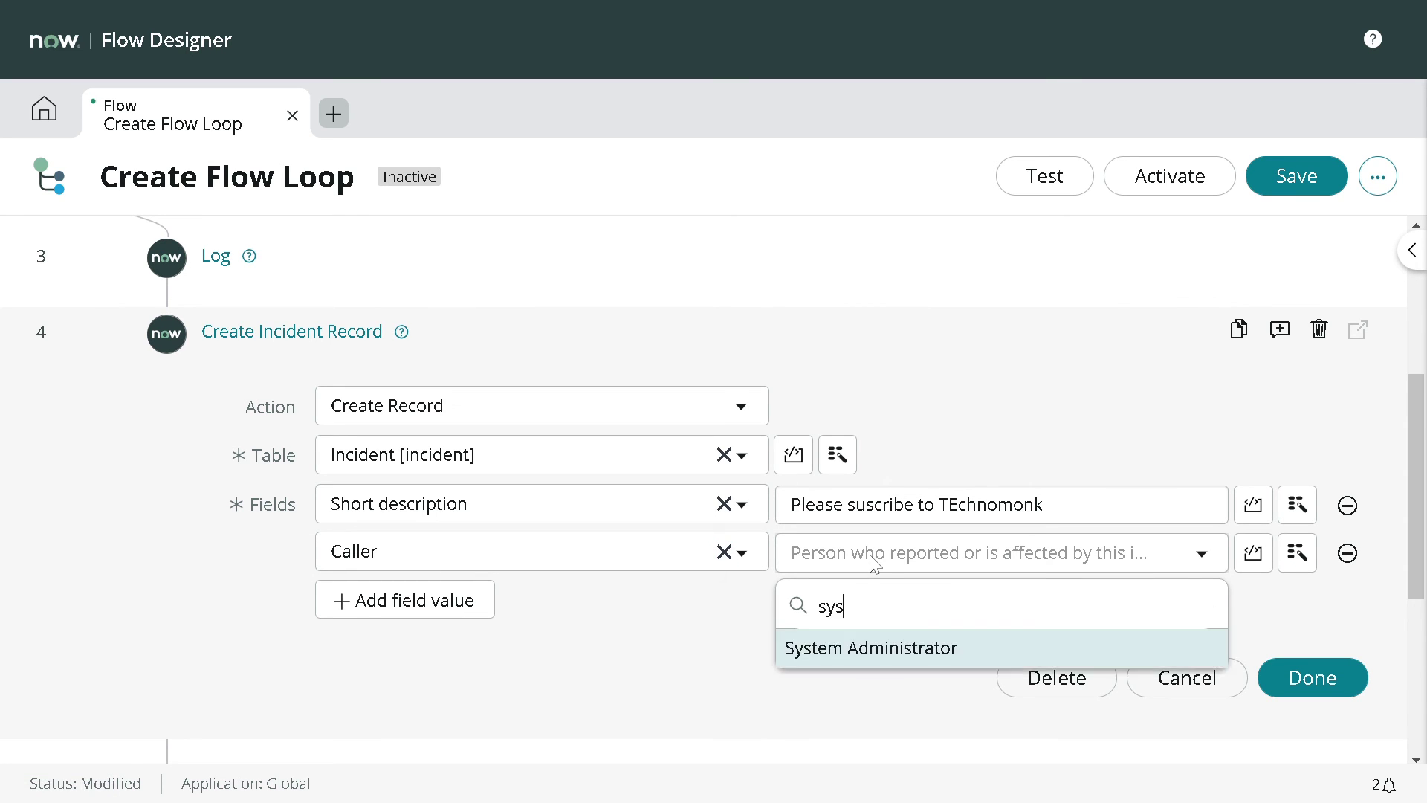
pyautogui.press('Return')
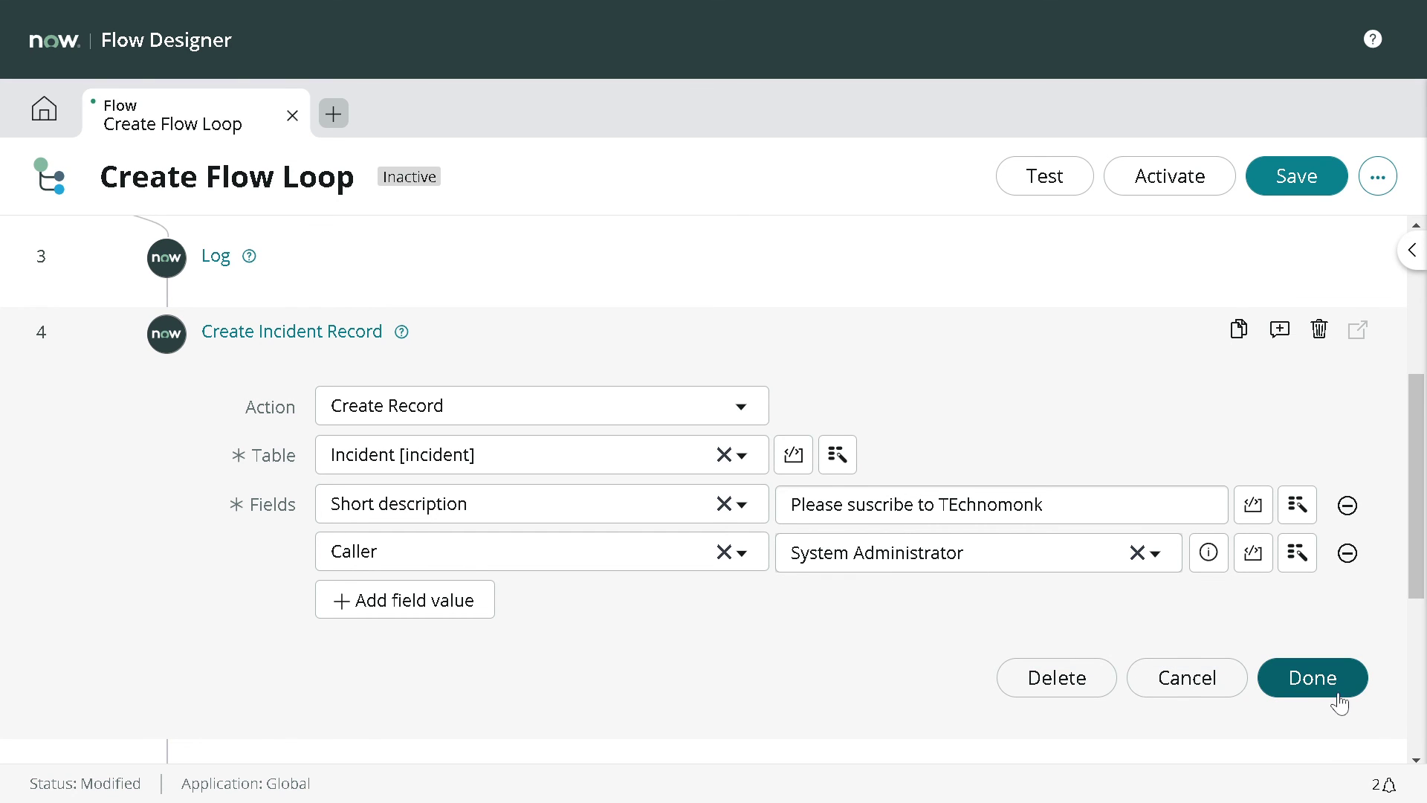
pyautogui.click(1314, 678)
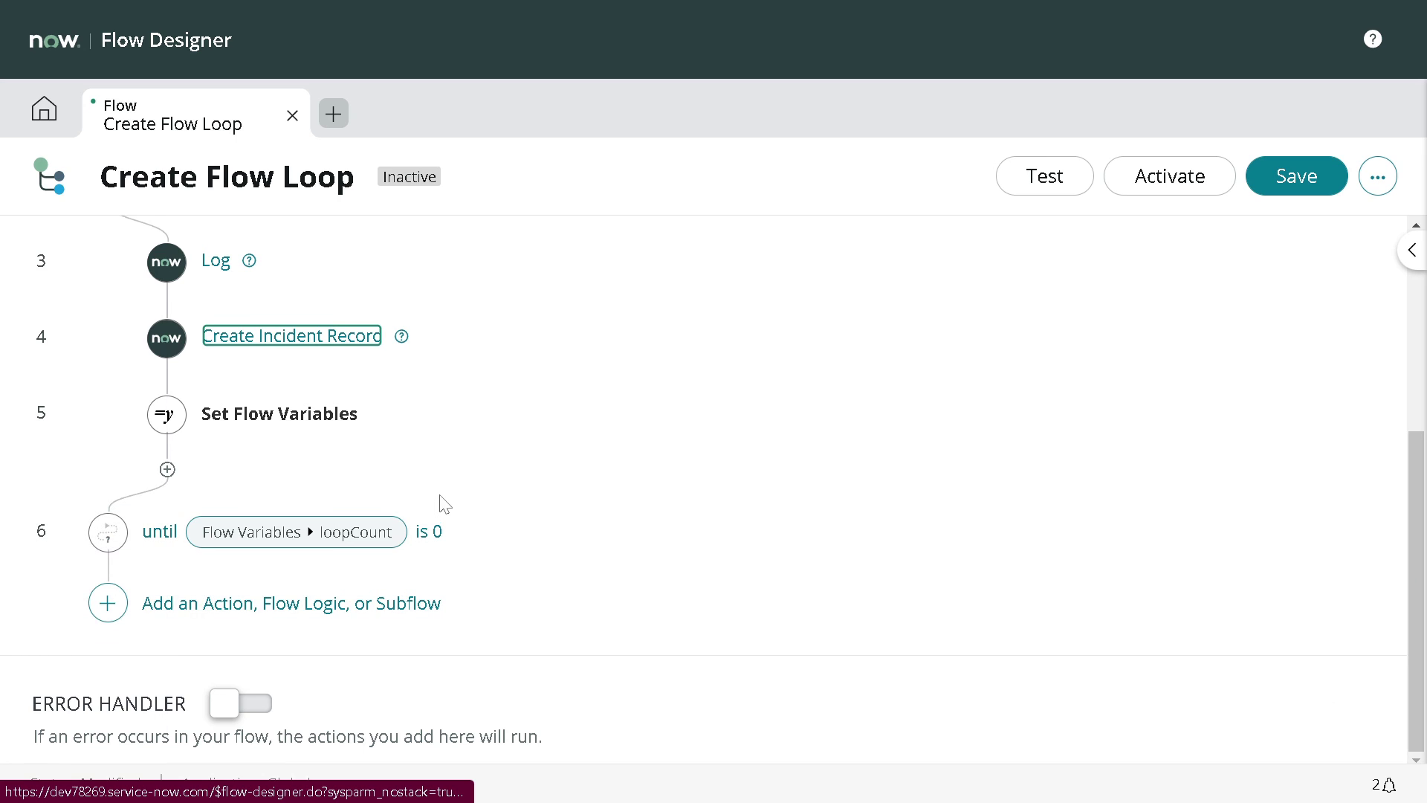
pyautogui.click(1267, 175)
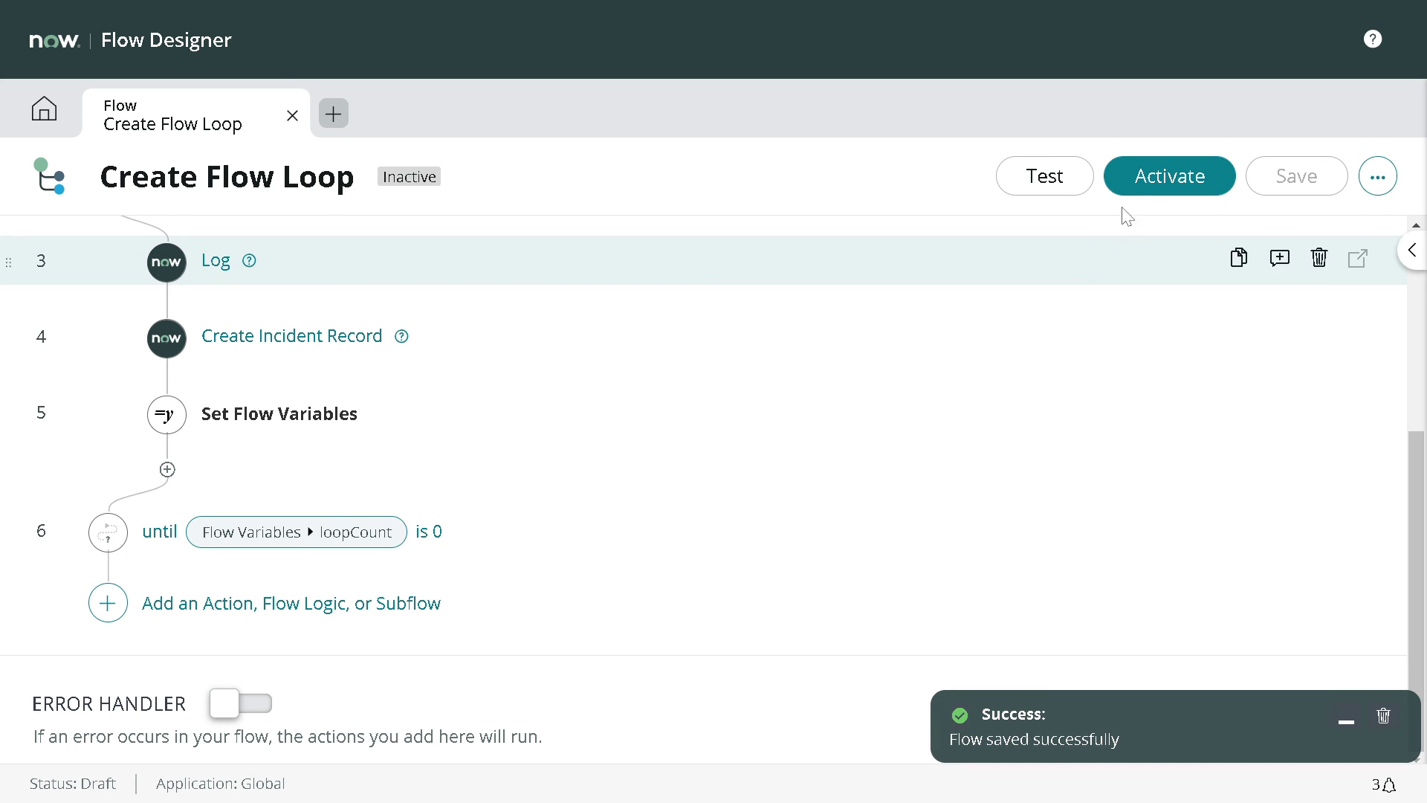
# - Test-run the flow and review execution details showing every step Completed
pyautogui.click(1051, 181)
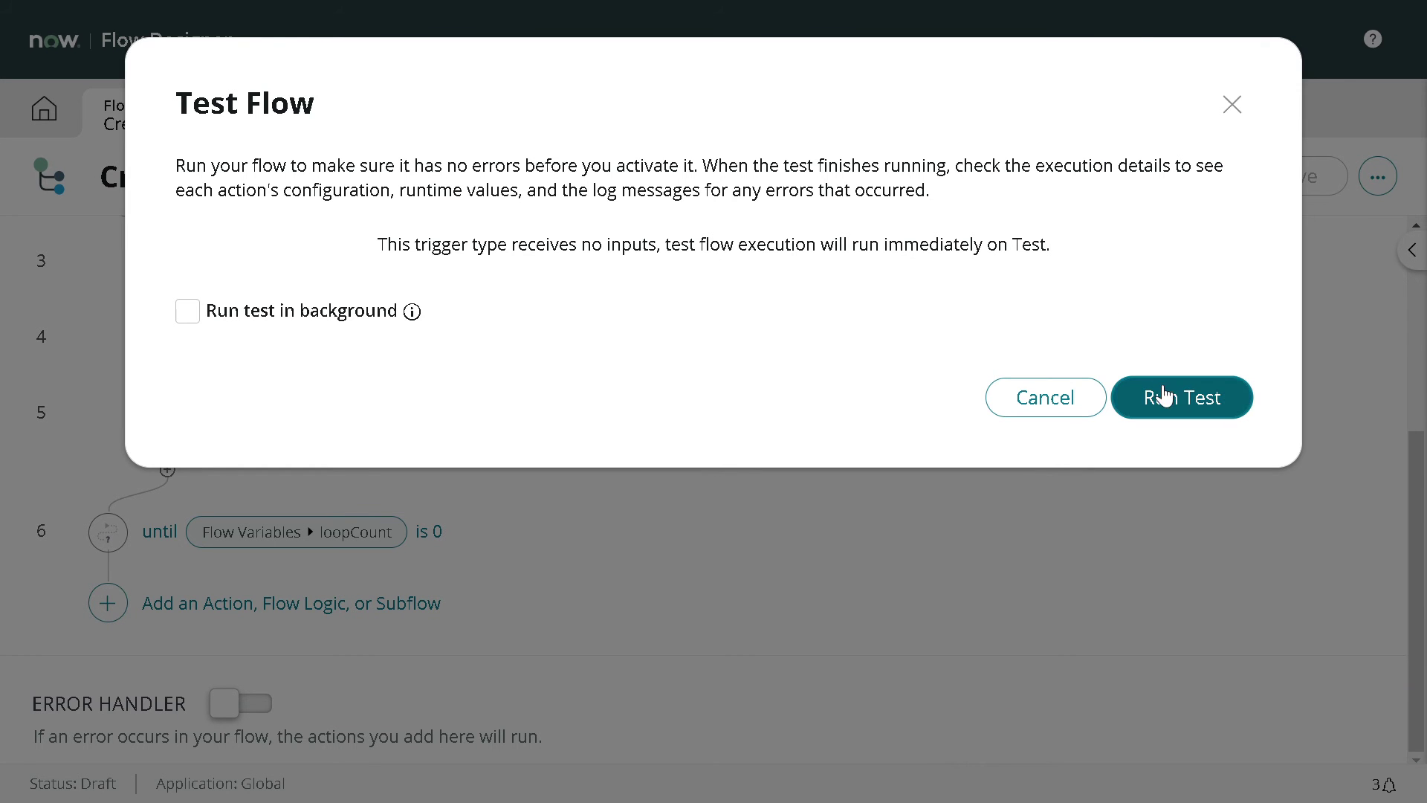
pyautogui.click(1164, 397)
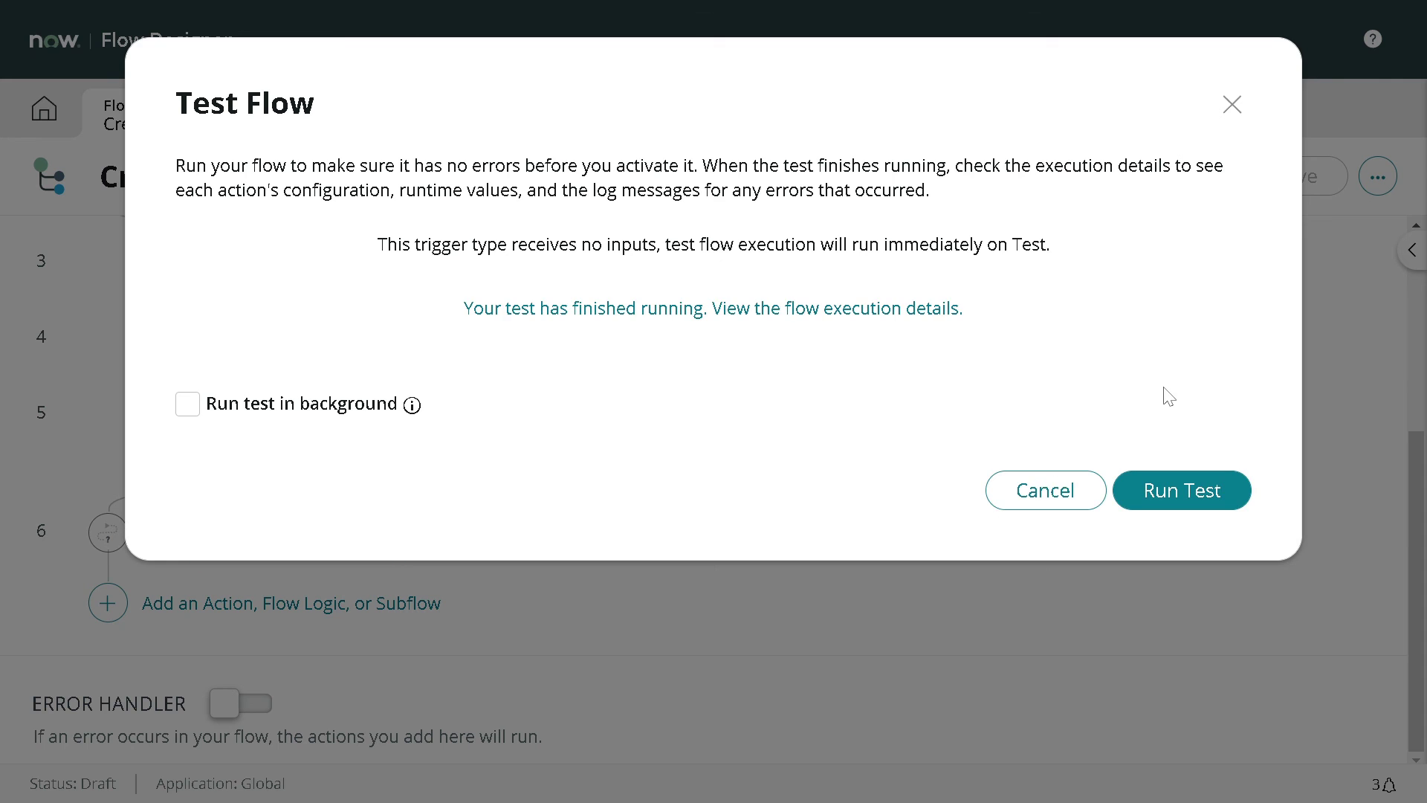
pyautogui.click(880, 324)
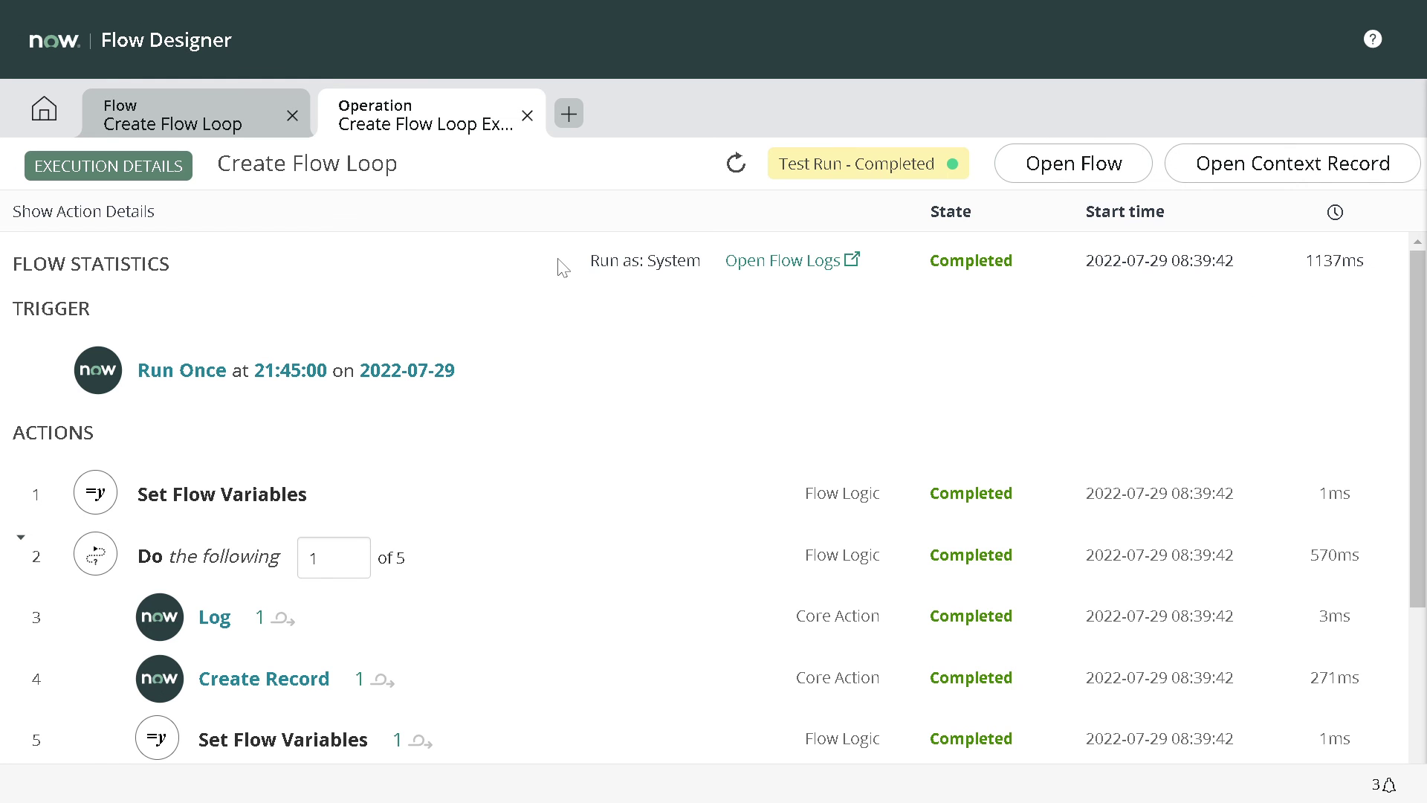
pyautogui.scroll(-3, 695, 348)
pyautogui.scroll(2, 702, 356)
pyautogui.scroll(2, 702, 355)
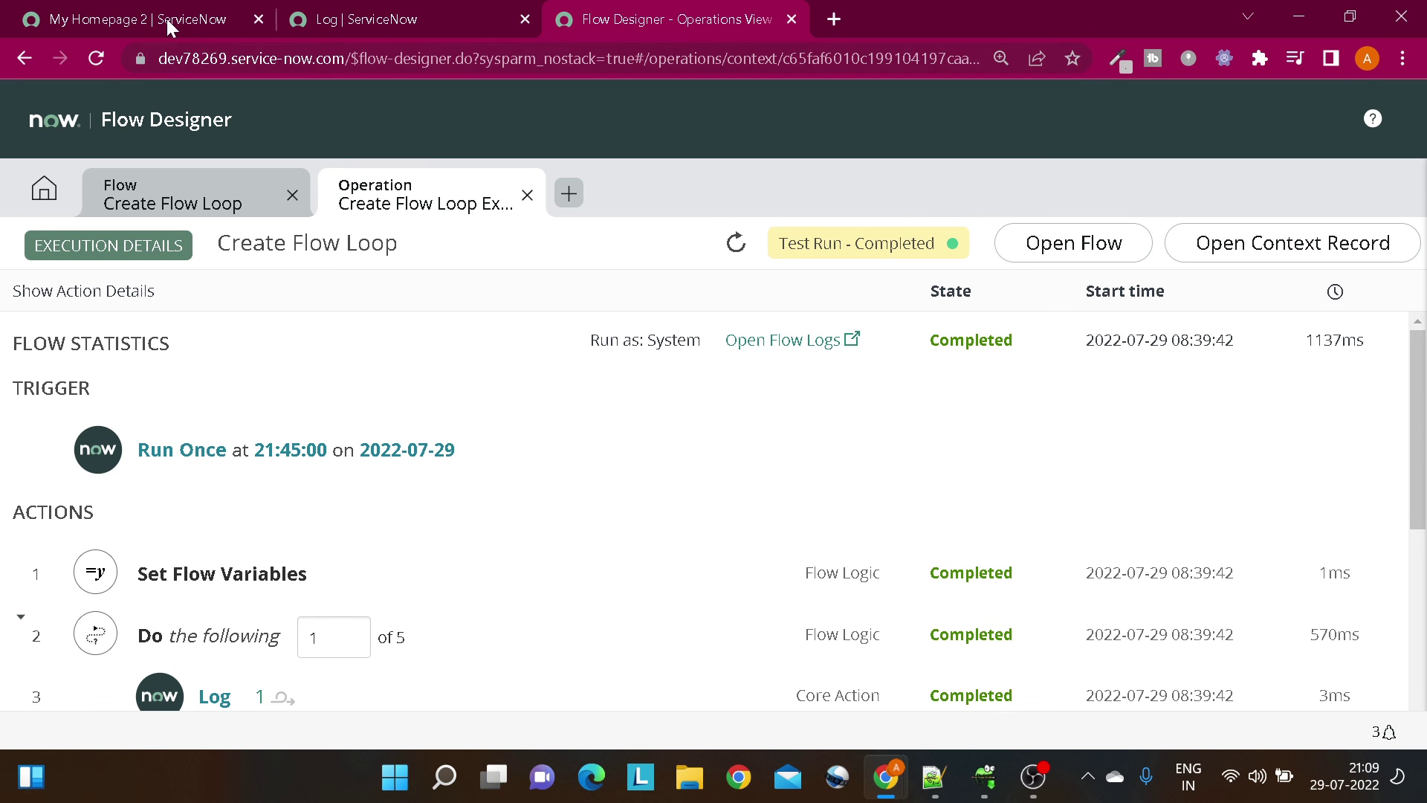
pyautogui.click(158, 16)
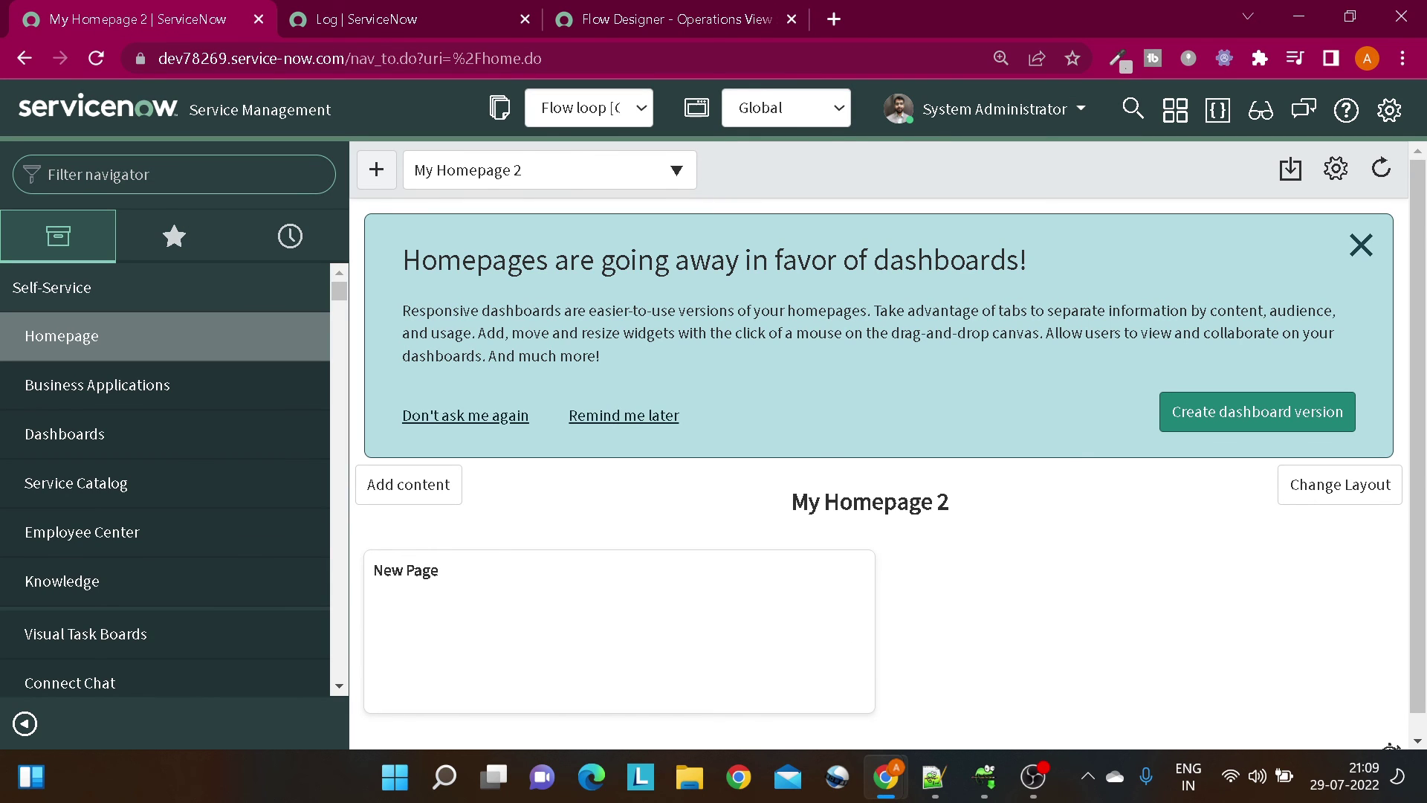
# - Open incident.LIST to see the five new 'Please suscribe to TEchnomonk' incidents
pyautogui.write('incident')
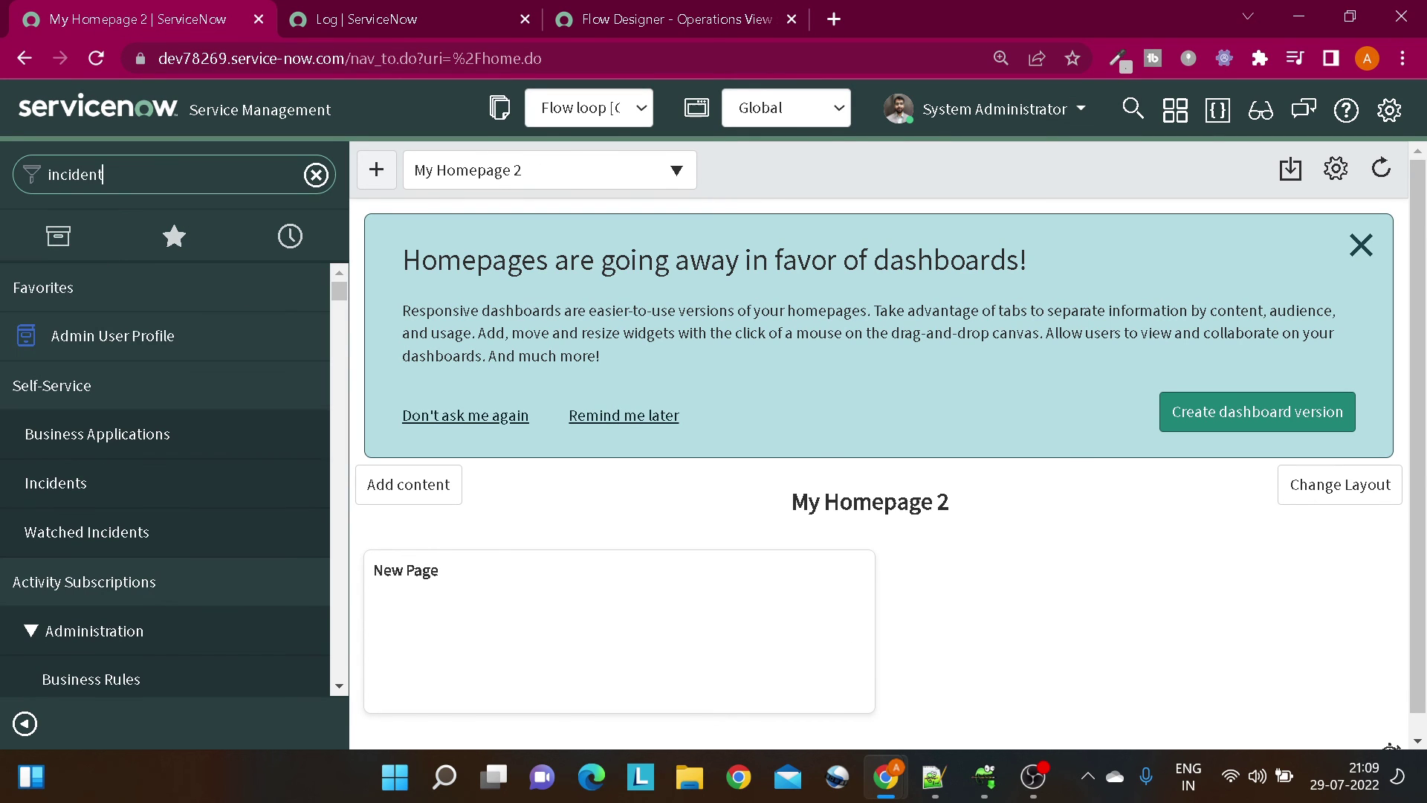
pyautogui.write('.LIST')
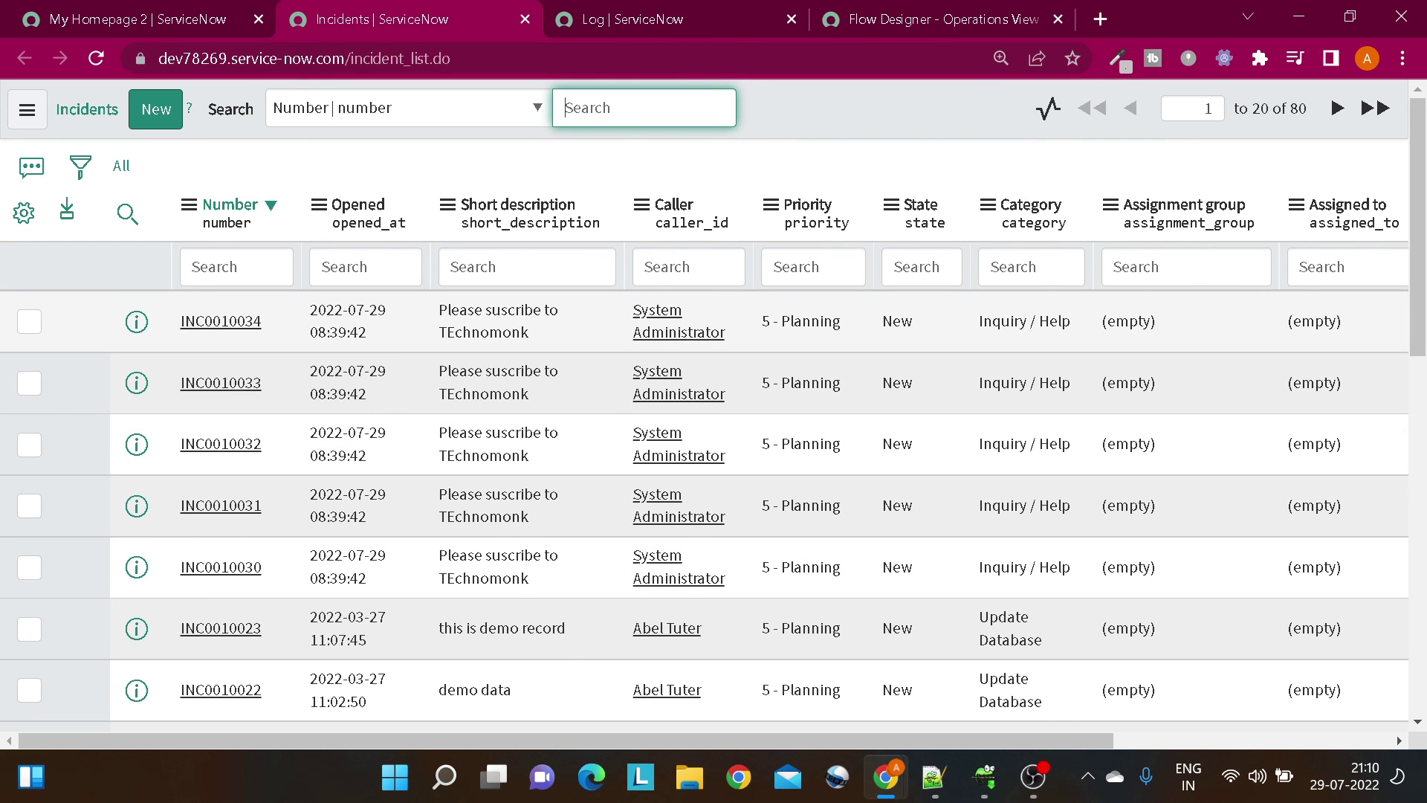
pyautogui.rightClick(485, 329)
# - Filter the incident list to Short description 'Please suscribe to TEchnomonk' via Show Matching
pyautogui.click(489, 342)
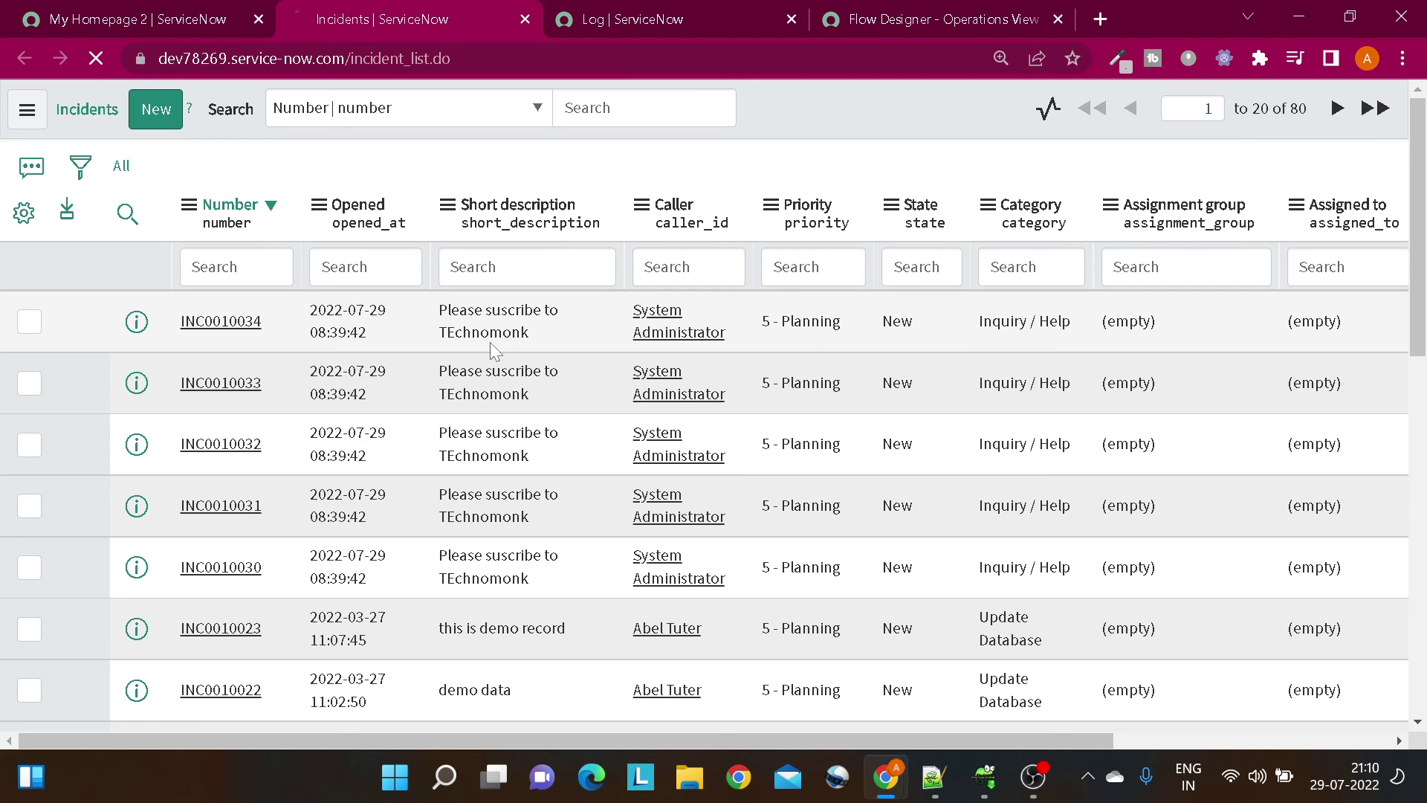